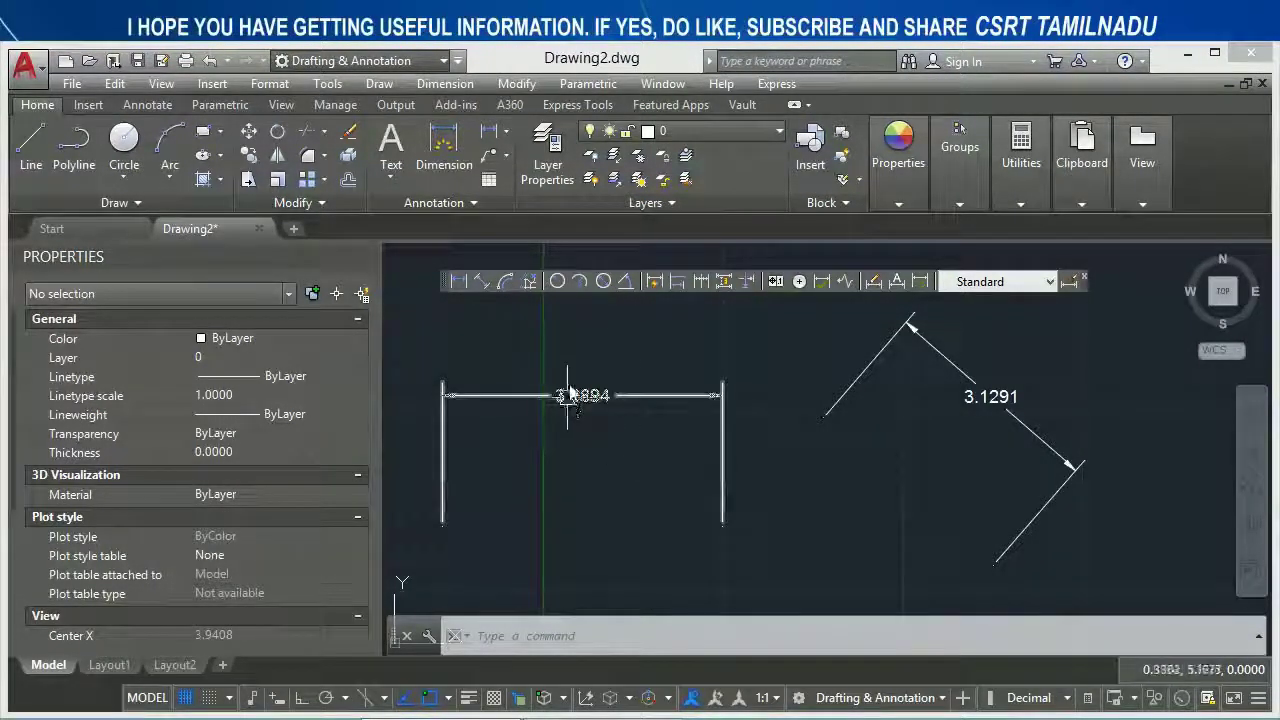
Open the Dimension Style Manager with D and begin modifying the Standard style.
{"action": "type", "text": "D"}
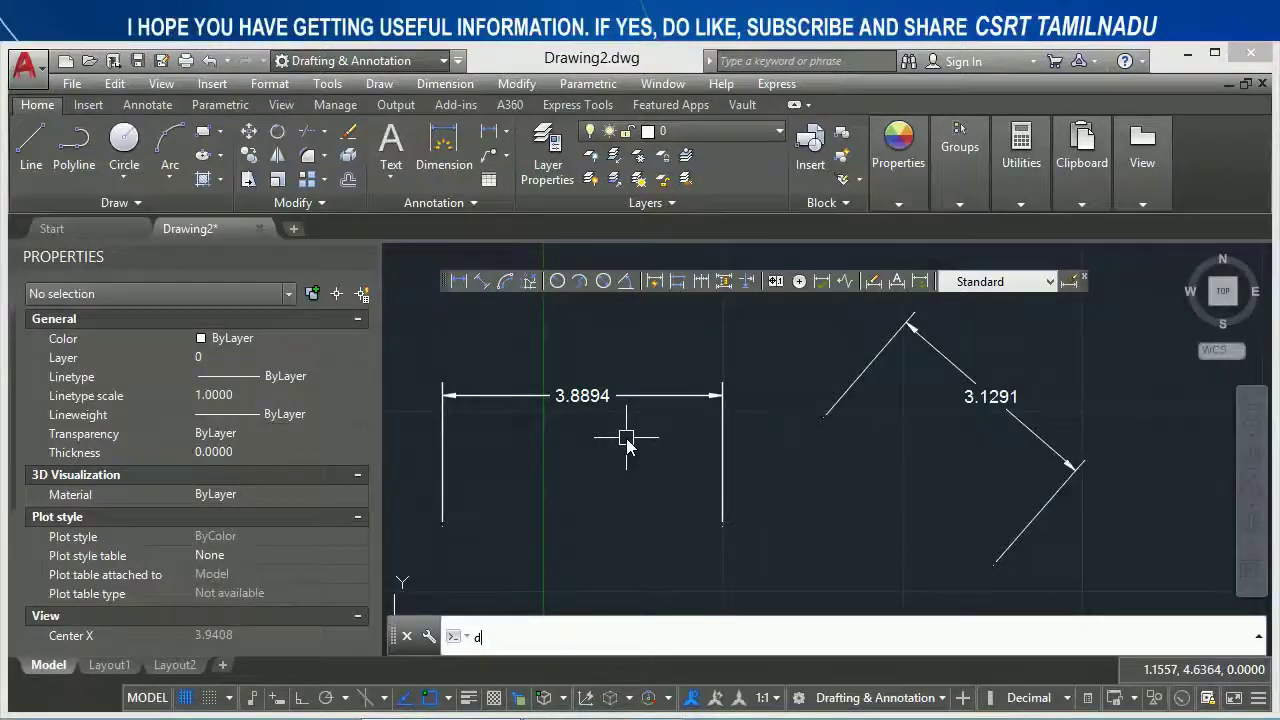
{"action": "key", "text": "Return"}
{"action": "left_click", "coordinate": [848, 345]}
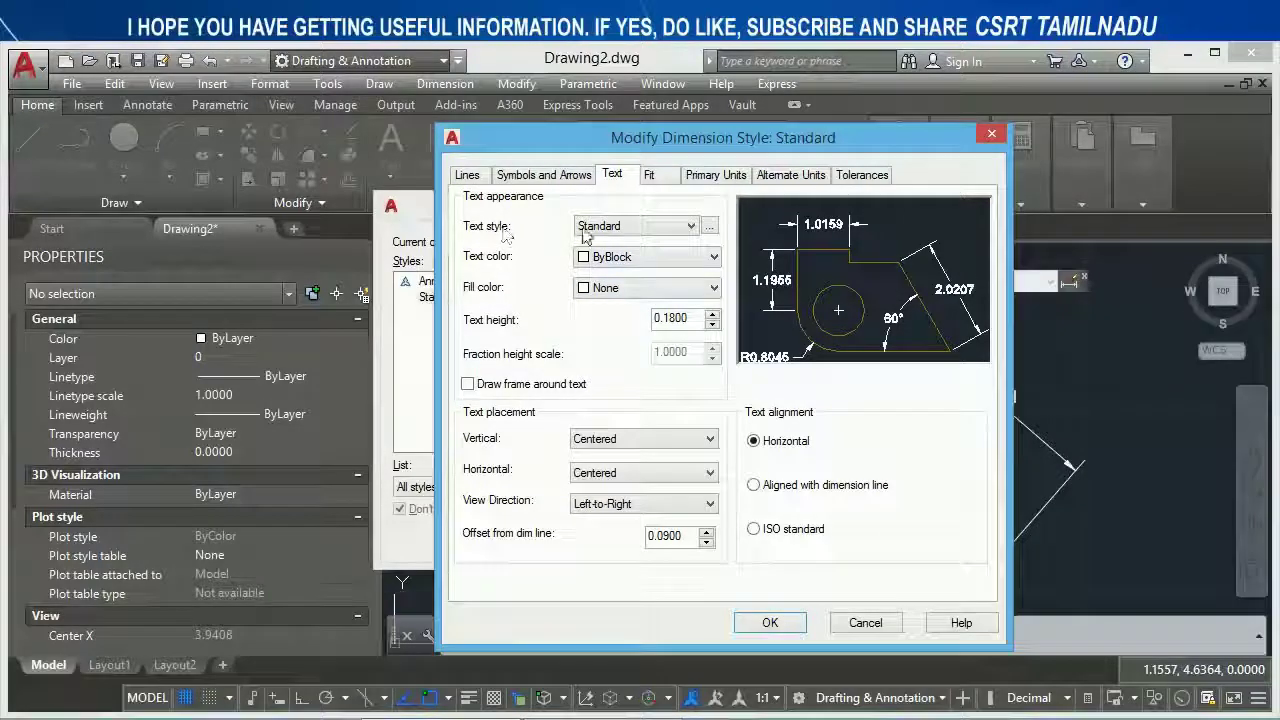
Create two new text styles named style1 and style2.
{"action": "left_click", "coordinate": [710, 227]}
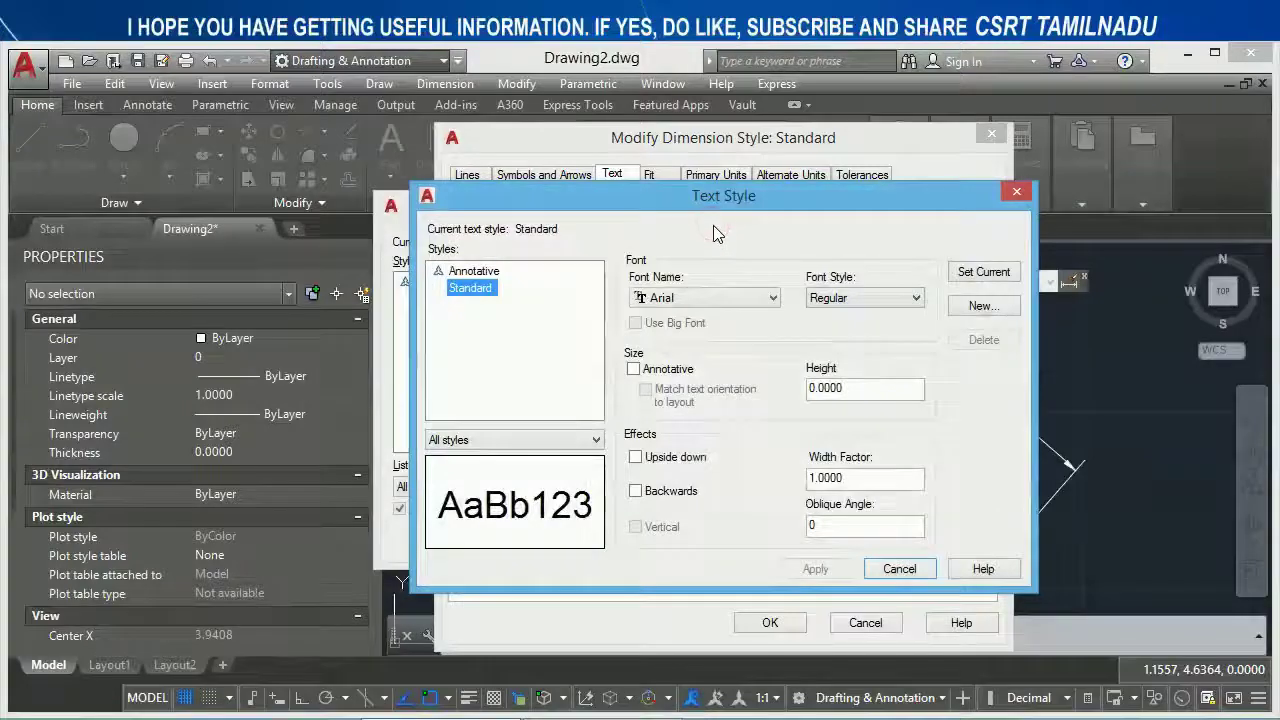
{"action": "left_click", "coordinate": [897, 572]}
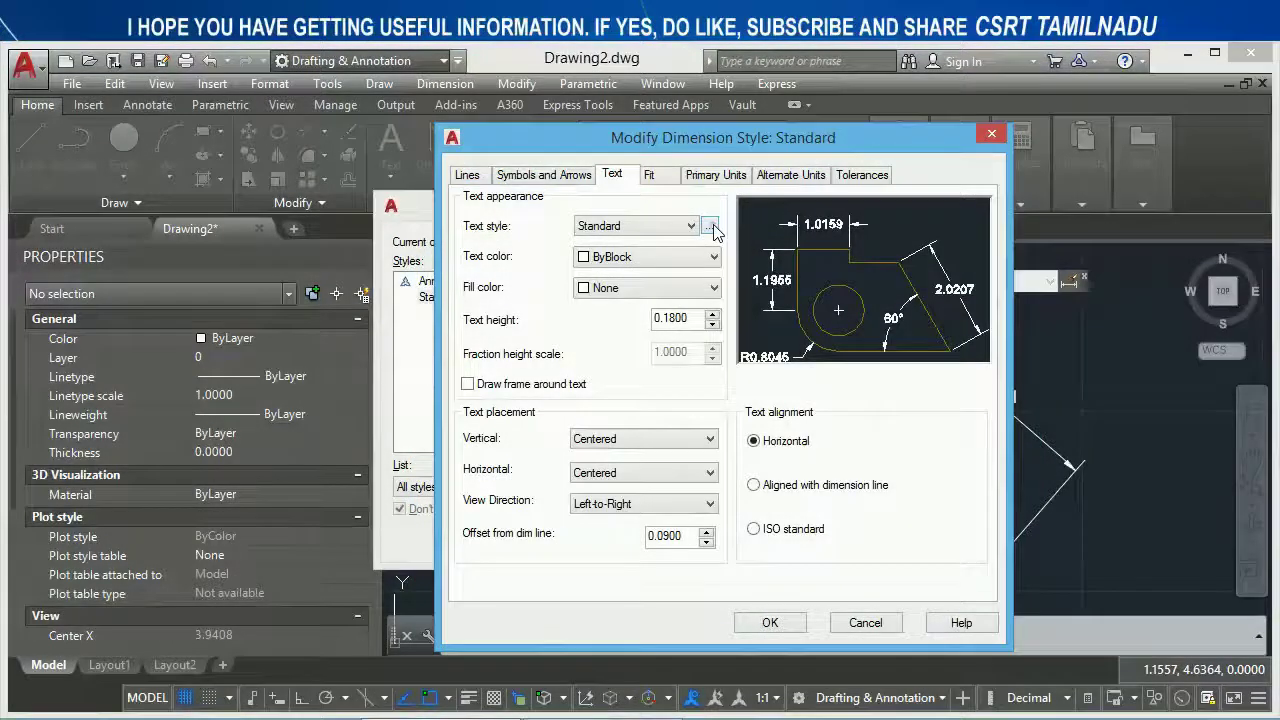
{"action": "left_click", "coordinate": [710, 227]}
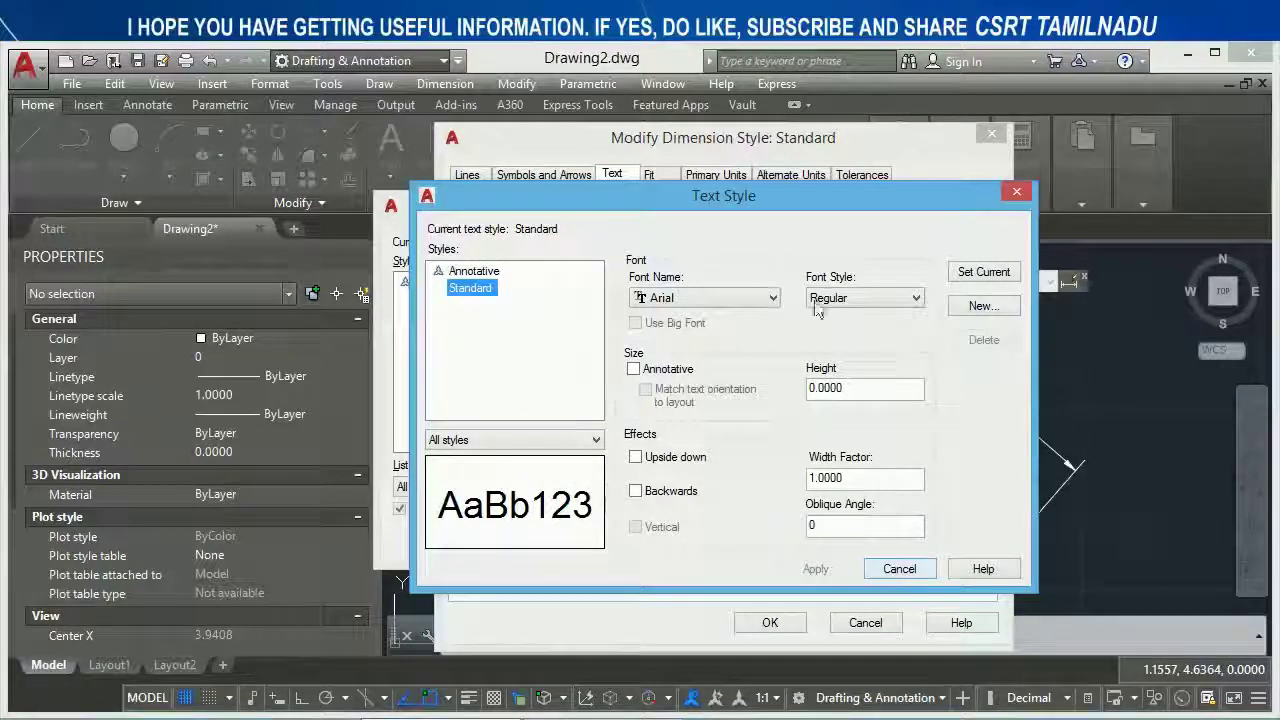
{"action": "left_click", "coordinate": [990, 306]}
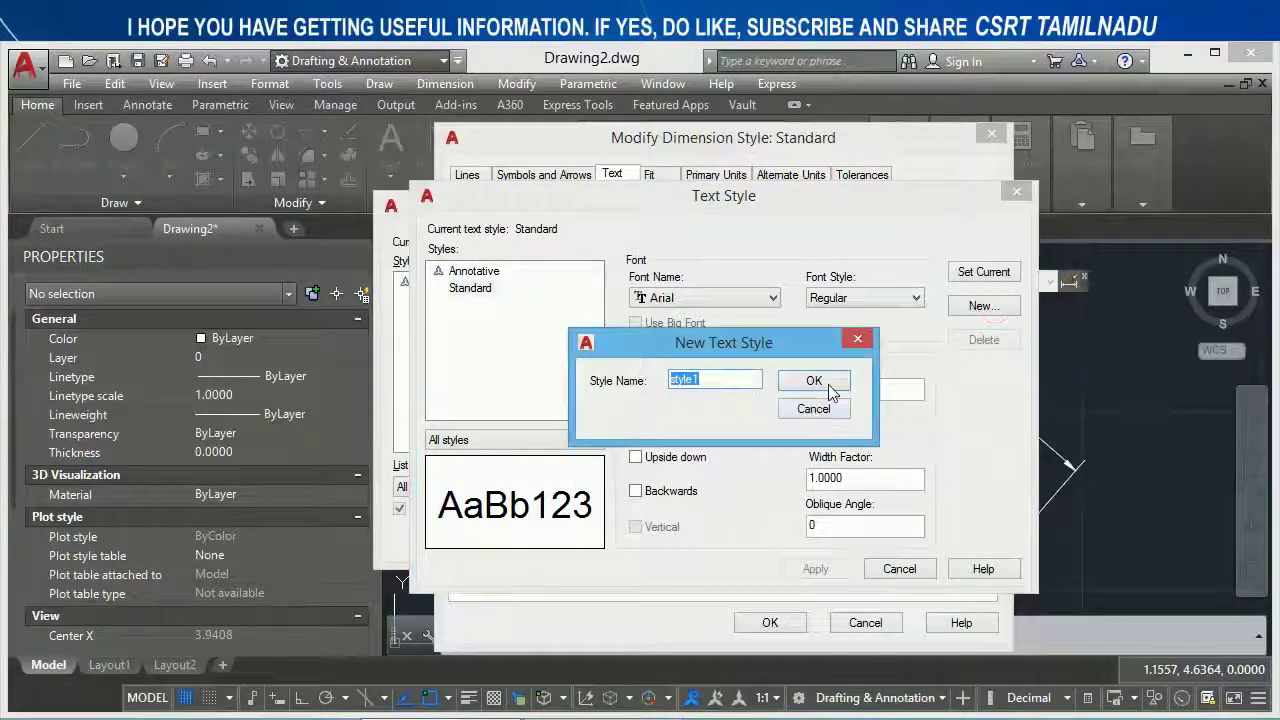
{"action": "left_click", "coordinate": [828, 392]}
{"action": "left_click", "coordinate": [975, 306]}
{"action": "left_click", "coordinate": [815, 382]}
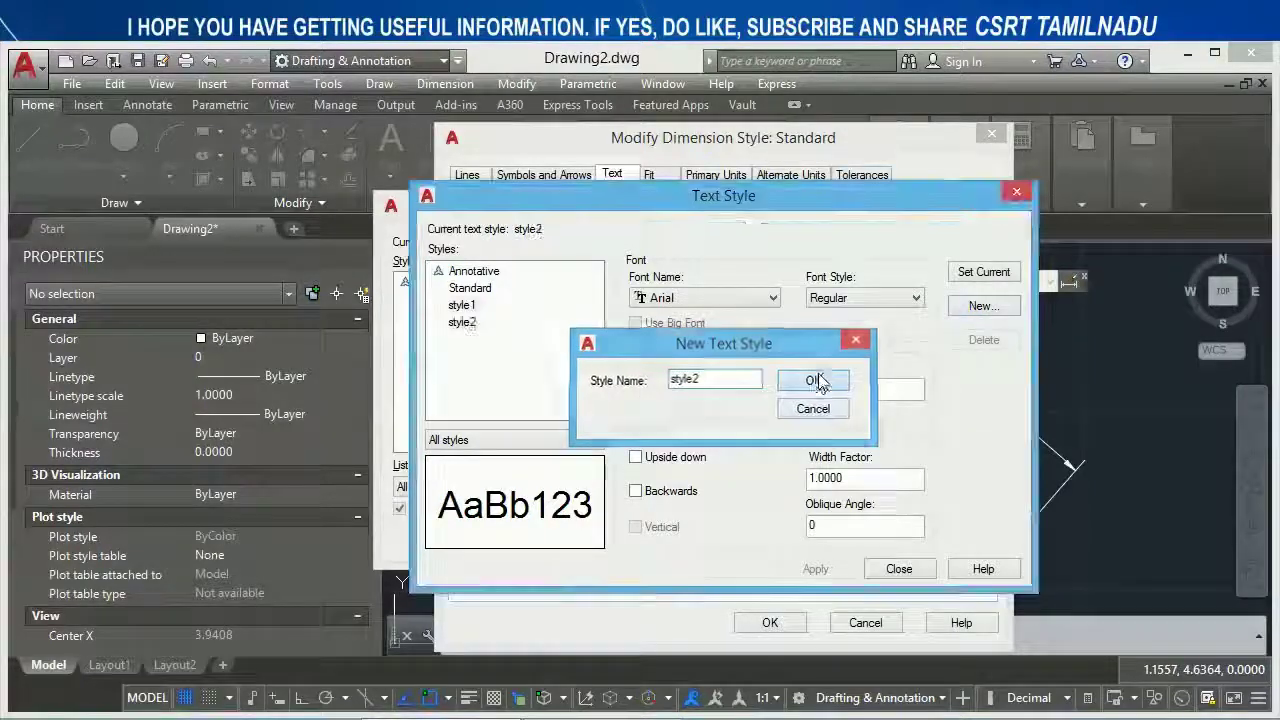
Make style1 Bold and style2 Italic, saving the text style changes.
{"action": "left_click", "coordinate": [461, 305]}
{"action": "left_click", "coordinate": [843, 297]}
{"action": "left_click", "coordinate": [836, 314]}
{"action": "left_click", "coordinate": [462, 321]}
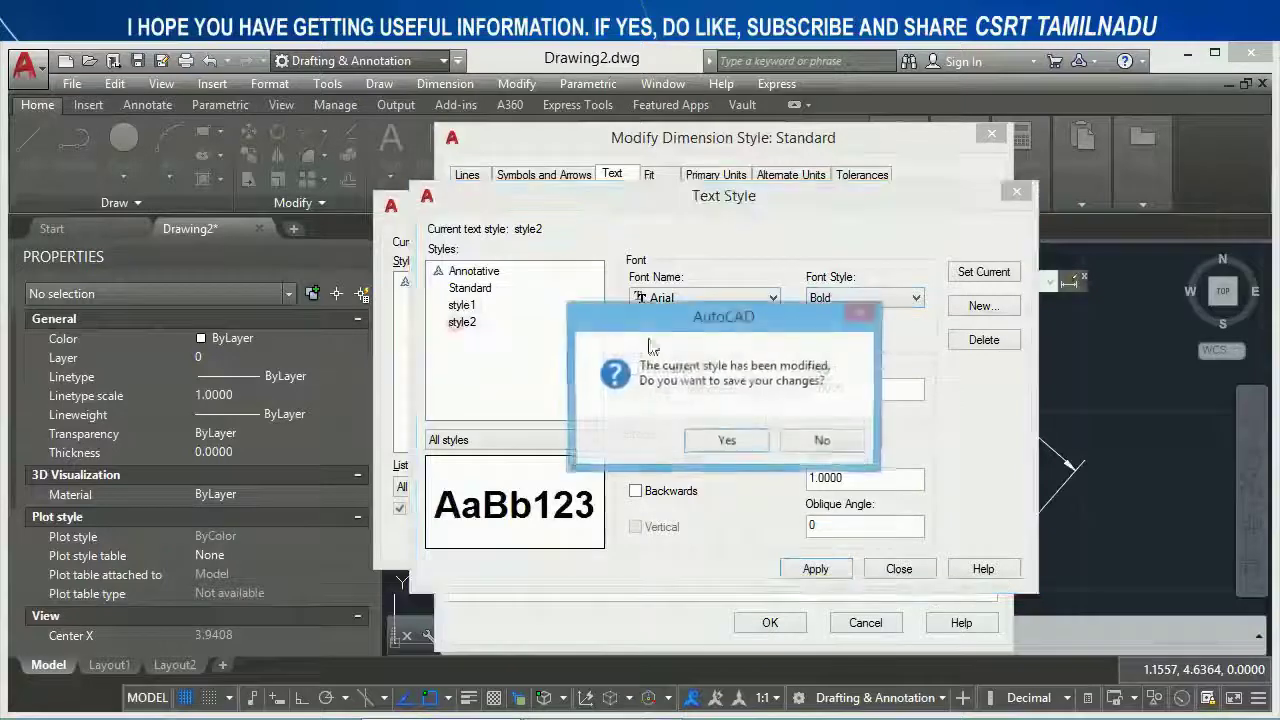
{"action": "left_click", "coordinate": [727, 439]}
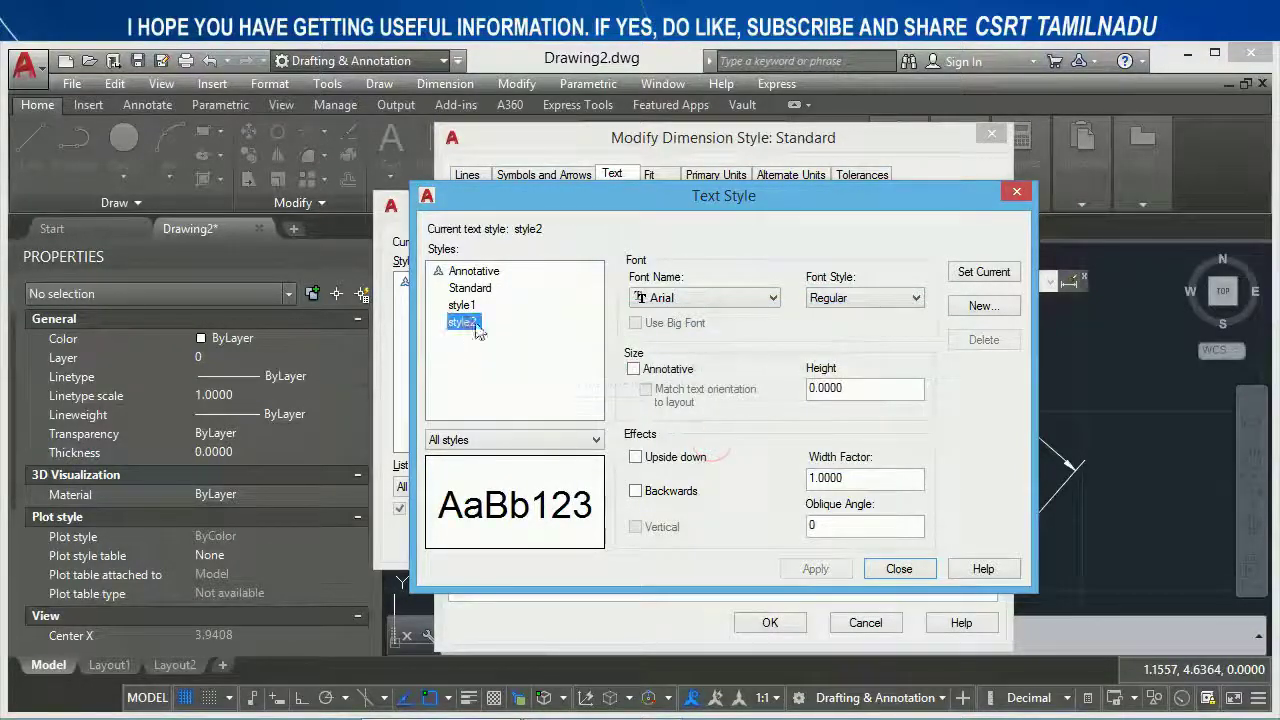
{"action": "left_click", "coordinate": [870, 297]}
{"action": "left_click", "coordinate": [862, 341]}
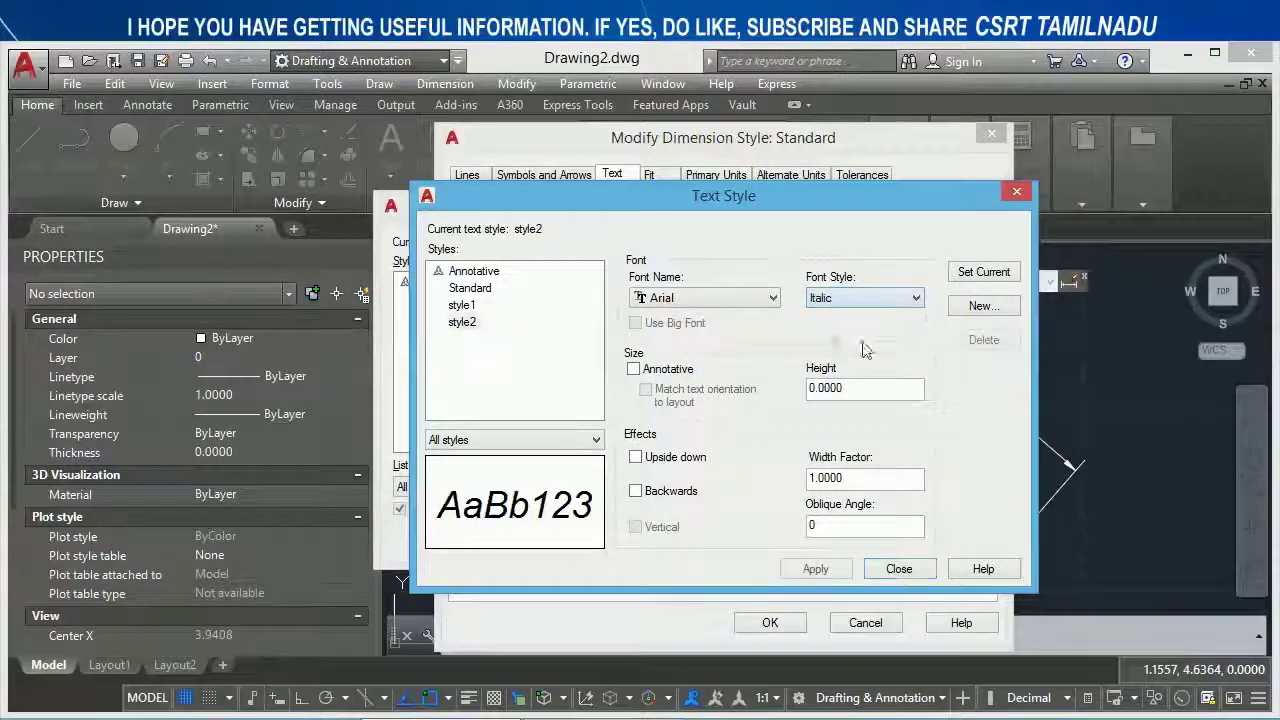
{"action": "left_click", "coordinate": [983, 272]}
{"action": "left_click", "coordinate": [894, 437]}
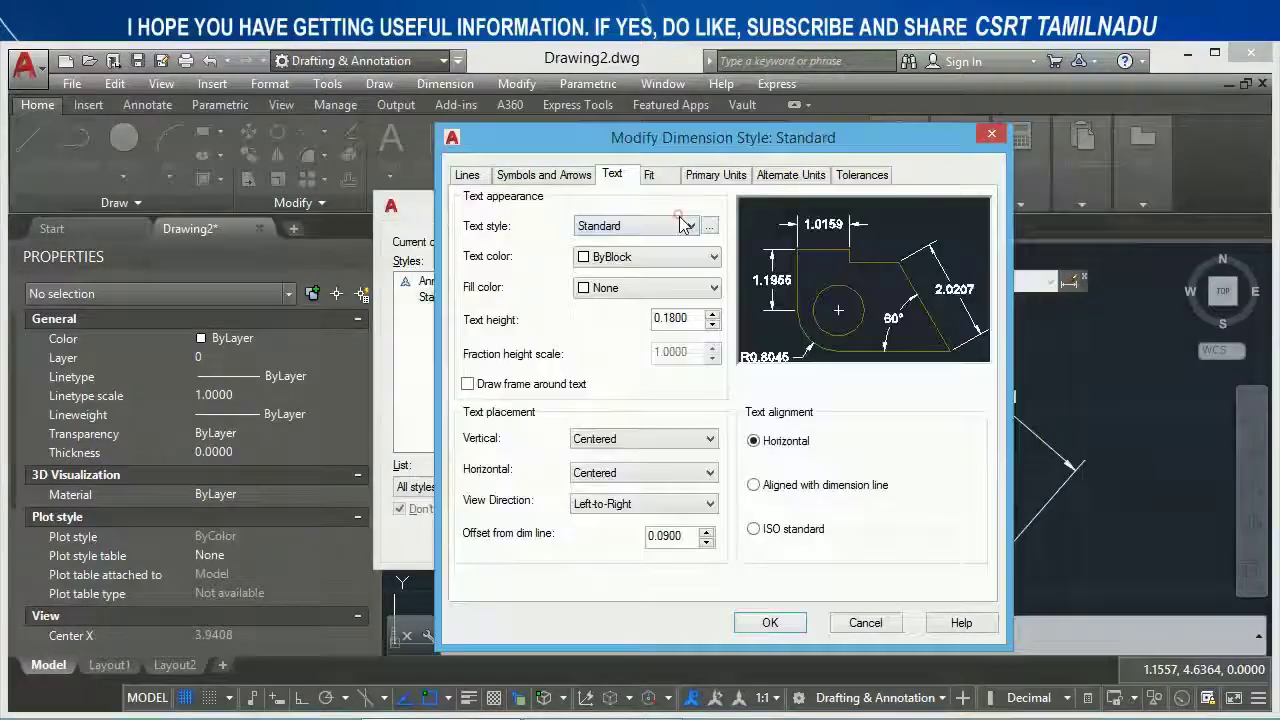
{"action": "left_click", "coordinate": [688, 228]}
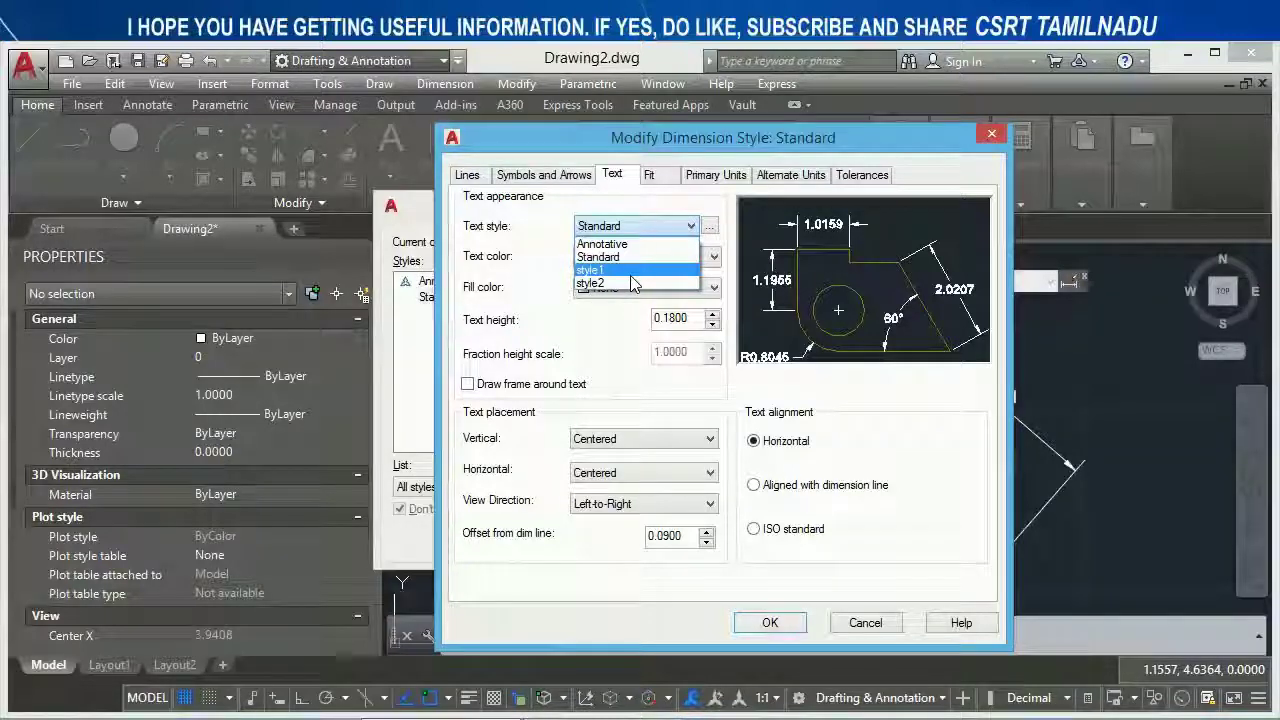
Set the Standard dimension style's text style to style2 and close the manager.
{"action": "left_click", "coordinate": [631, 271]}
{"action": "left_click", "coordinate": [643, 224]}
{"action": "left_click", "coordinate": [617, 271]}
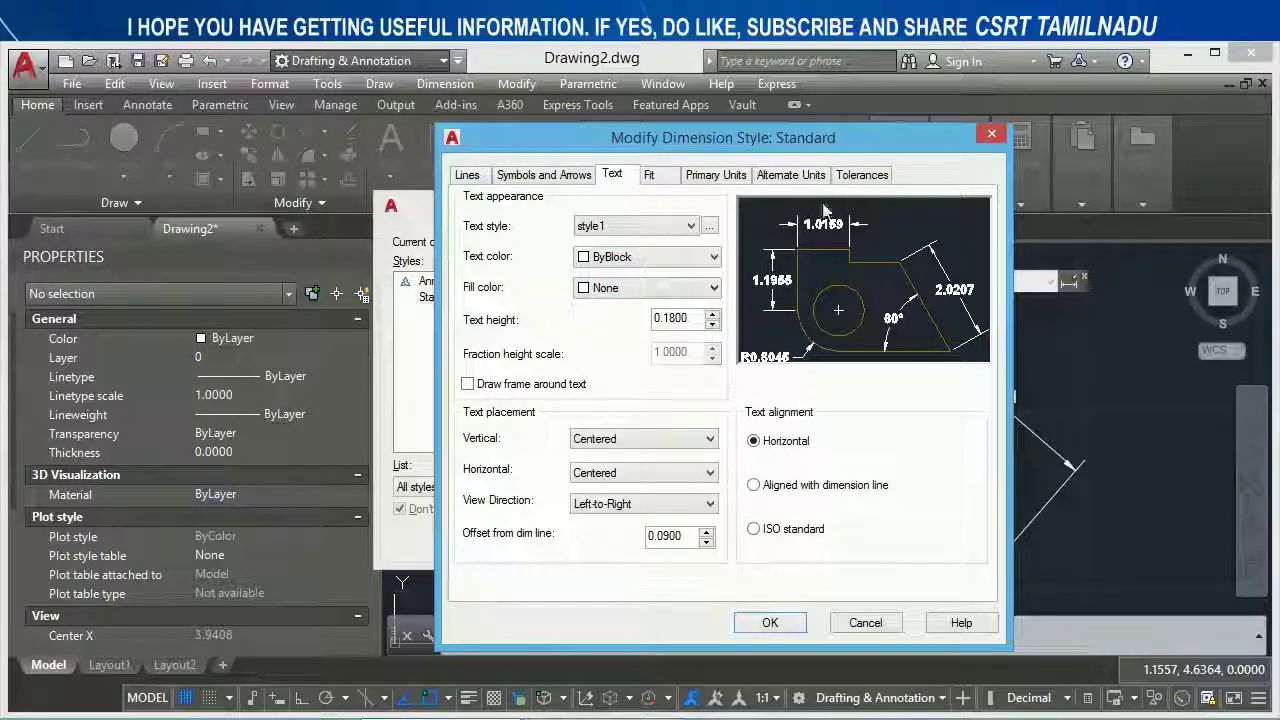
{"action": "left_click", "coordinate": [625, 225]}
{"action": "left_click", "coordinate": [615, 284]}
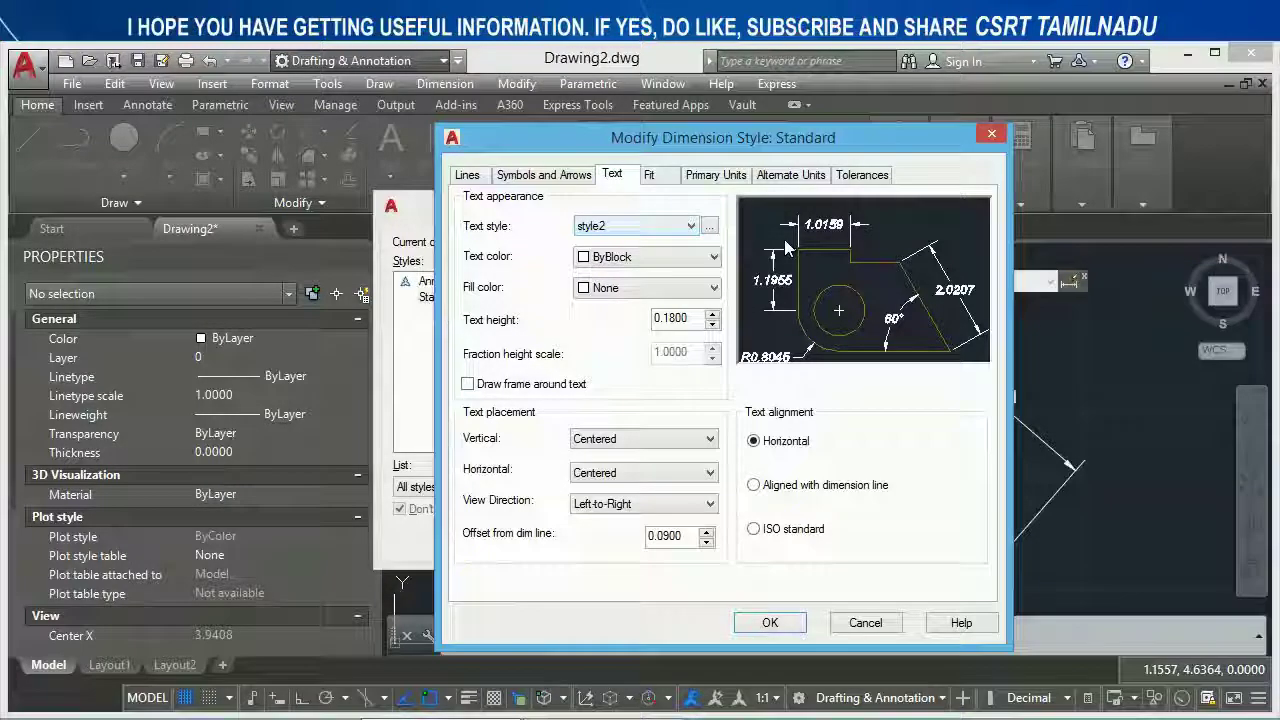
{"action": "left_click", "coordinate": [659, 228]}
{"action": "left_click", "coordinate": [659, 228]}
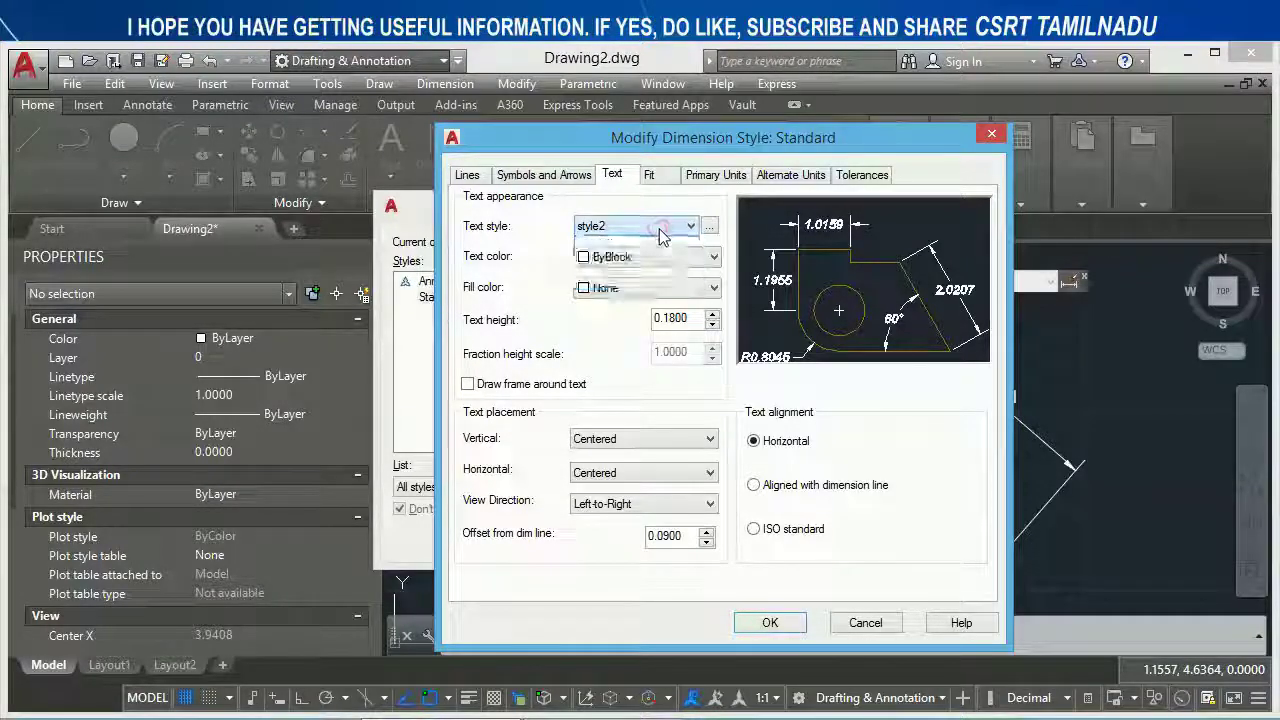
{"action": "left_click", "coordinate": [751, 627]}
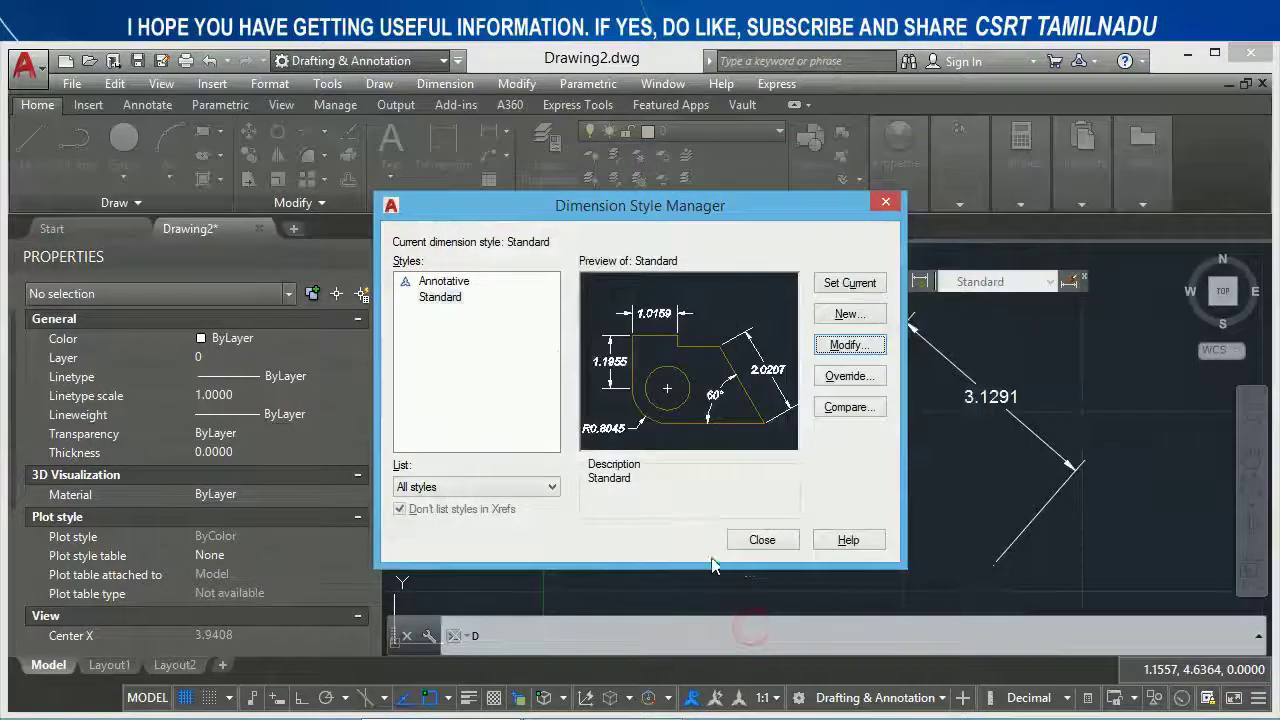
{"action": "left_click", "coordinate": [760, 538]}
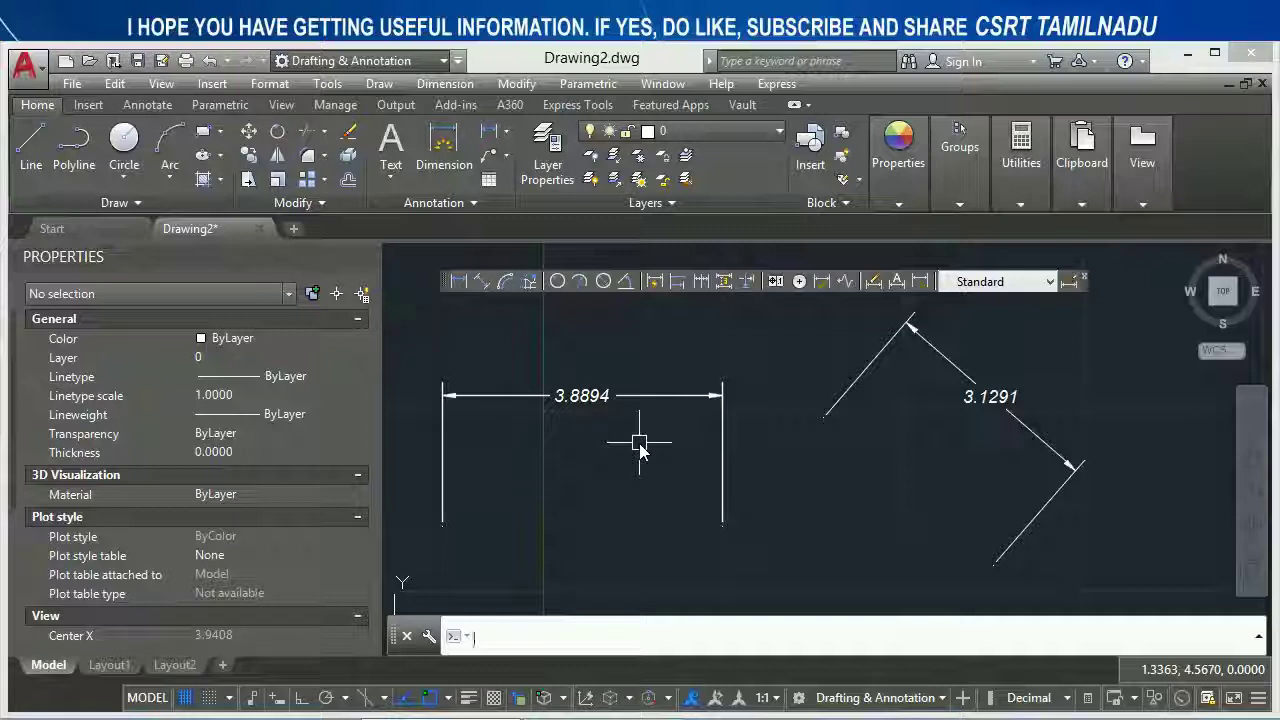
{"action": "left_click", "coordinate": [848, 636]}
Set the DIMTXSTY dimension text style variable to style2.
{"action": "type", "text": "dimty"}
{"action": "key", "text": "Return"}
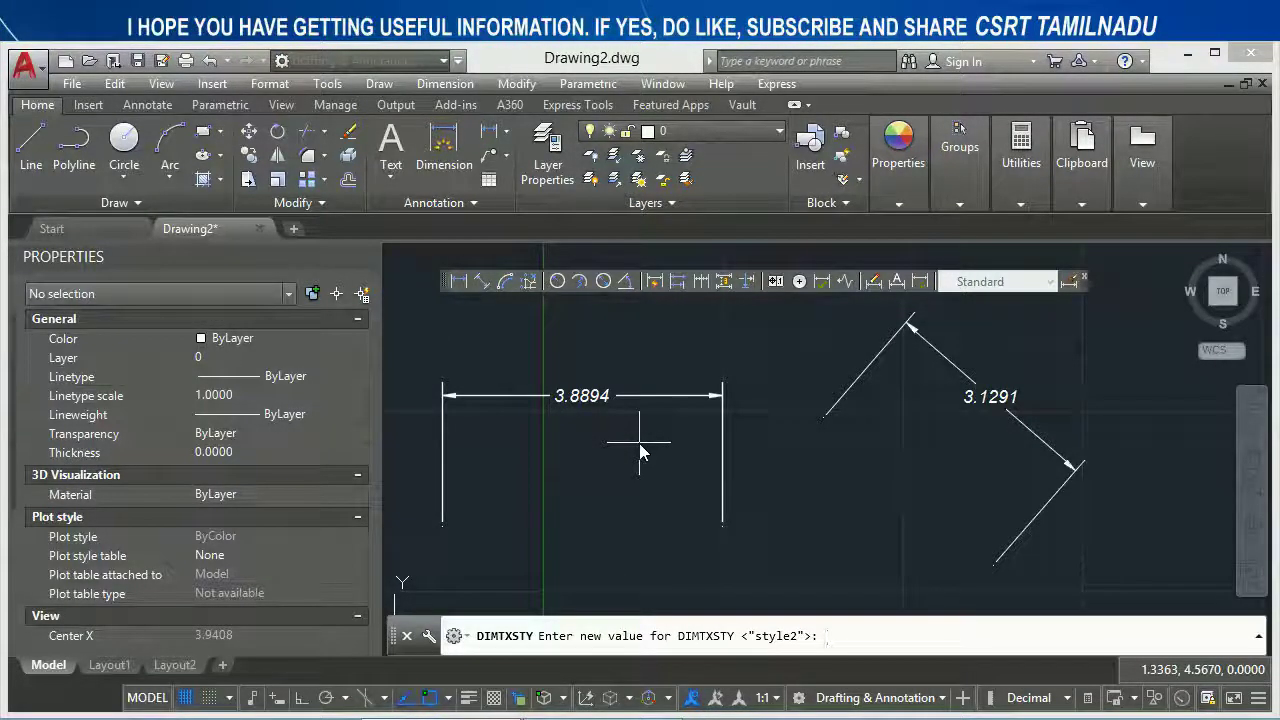
{"action": "type", "text": "sty"}
{"action": "type", "text": "2"}
{"action": "key", "text": "Return"}
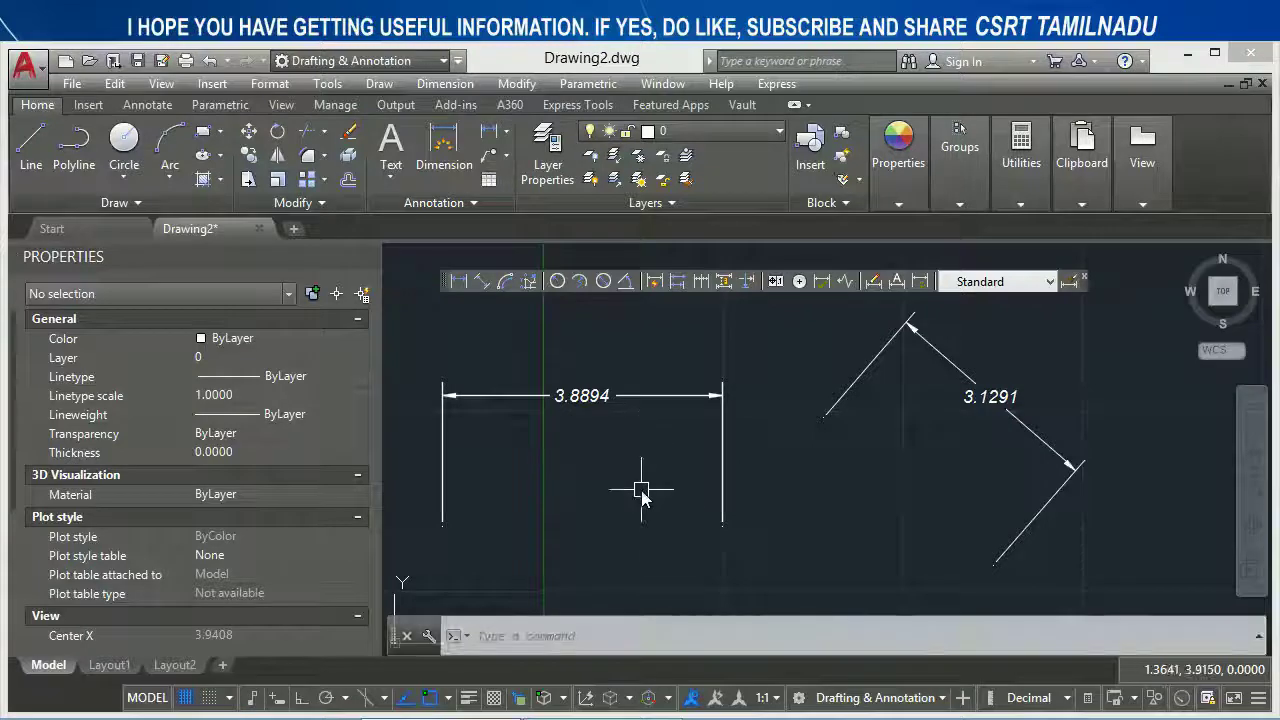
Draw a 2.2919 linear dimension placed below the 3.8894 dimension.
{"action": "left_click", "coordinate": [459, 281]}
{"action": "left_click", "coordinate": [501, 494]}
{"action": "left_click", "coordinate": [665, 488]}
{"action": "left_click", "coordinate": [647, 443]}
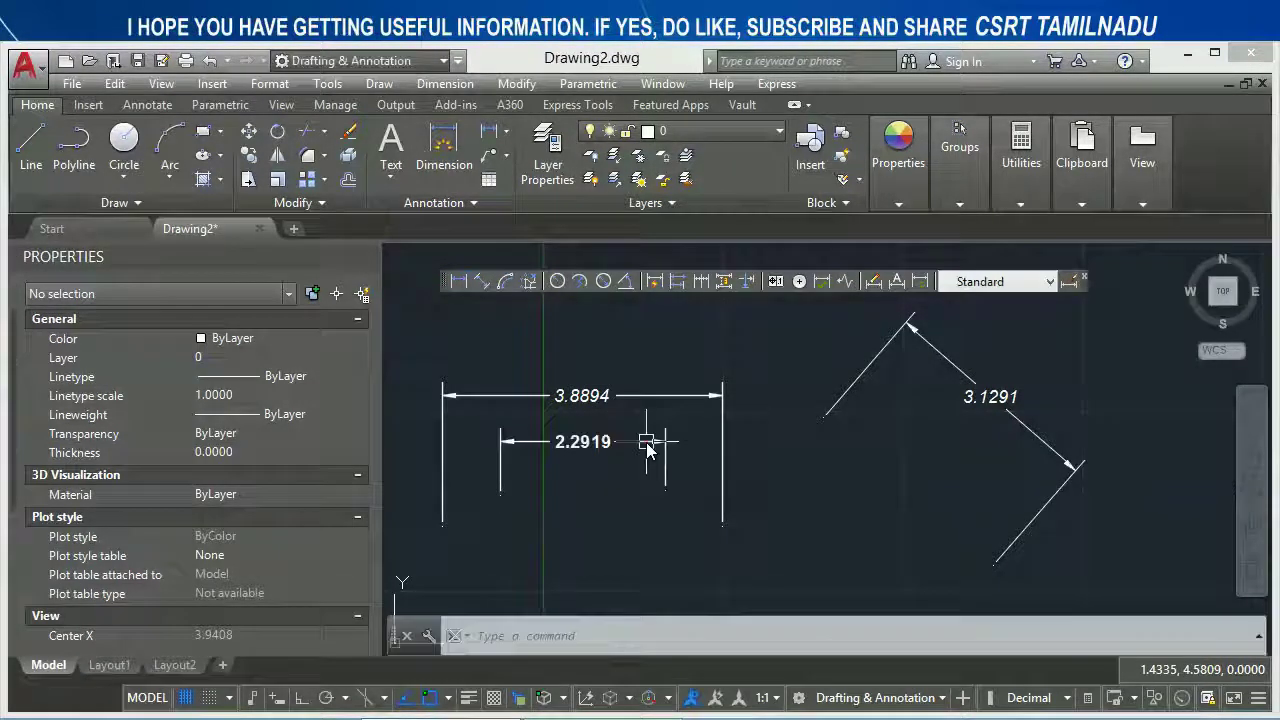
{"action": "scroll", "coordinate": [555, 460], "scroll_direction": "up", "scroll_amount": 2}
{"action": "scroll", "coordinate": [551, 440], "scroll_direction": "up", "scroll_amount": 2}
{"action": "scroll", "coordinate": [443, 520], "scroll_direction": "down", "scroll_amount": 4}
Delete the Standard style overrides and start editing the Standard dimension style.
{"action": "type", "text": "d"}
{"action": "key", "text": "Return"}
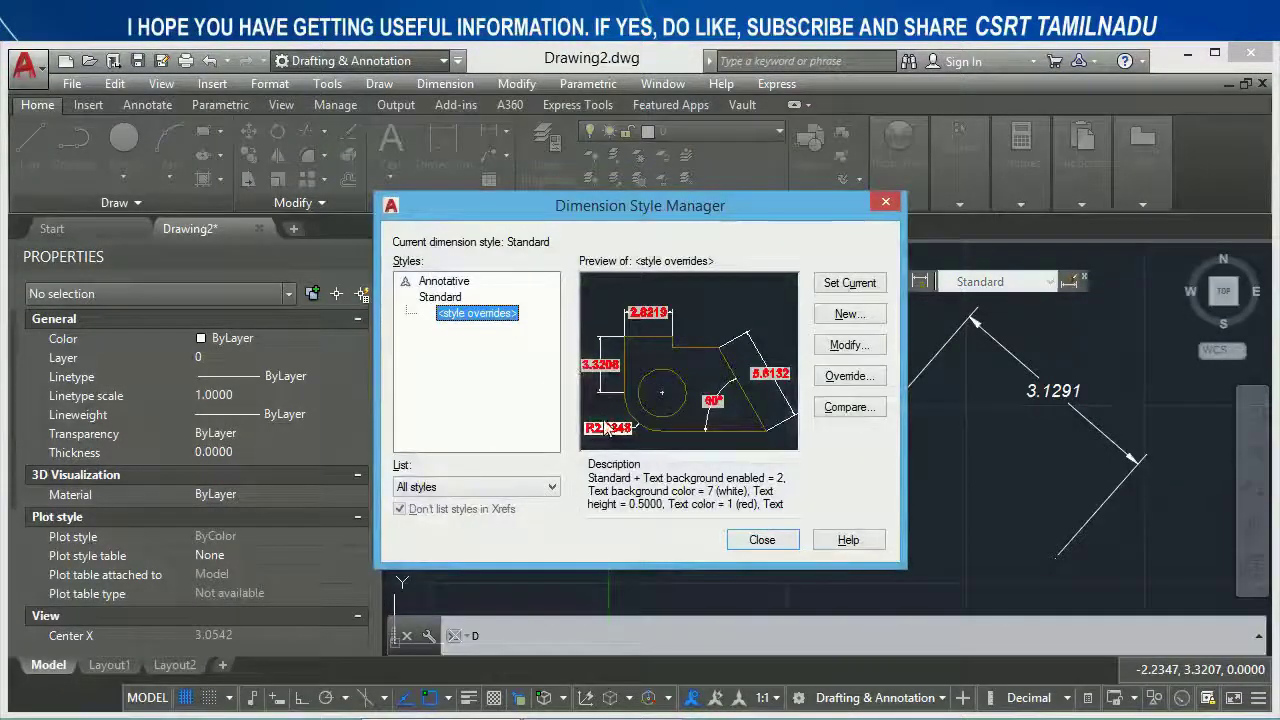
{"action": "key", "text": "Delete"}
{"action": "key", "text": "Return"}
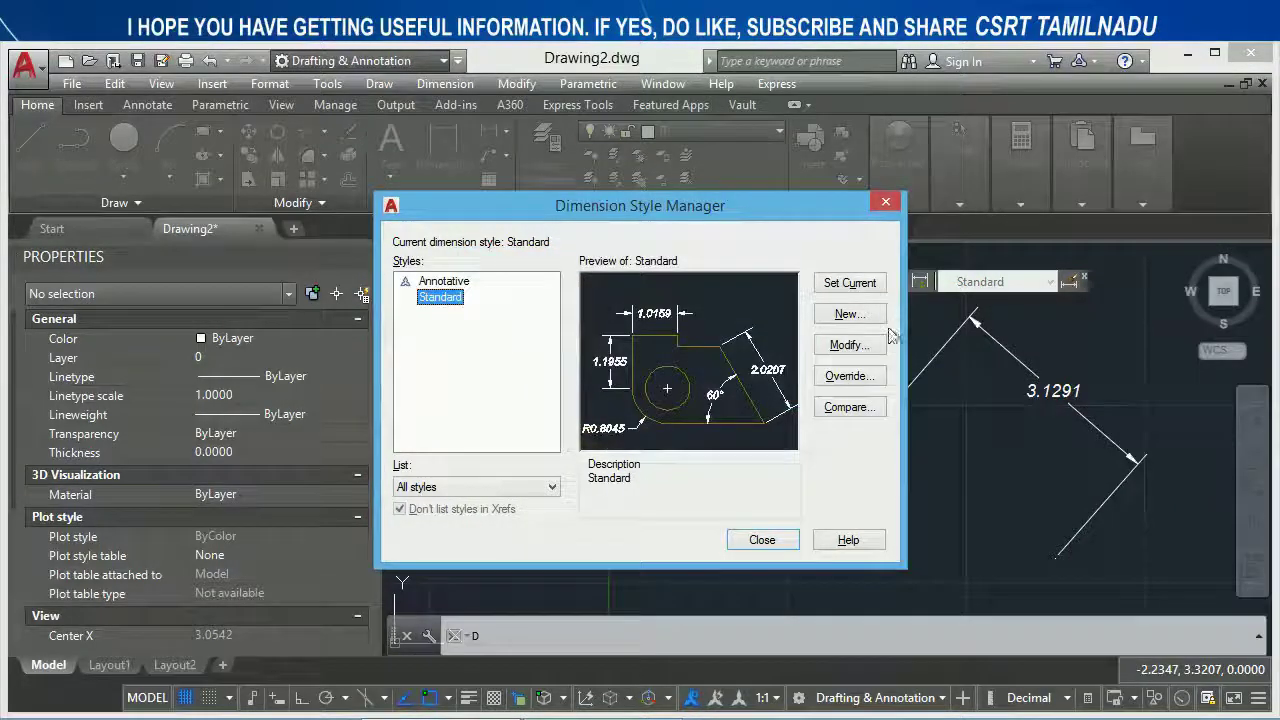
{"action": "left_click", "coordinate": [848, 345]}
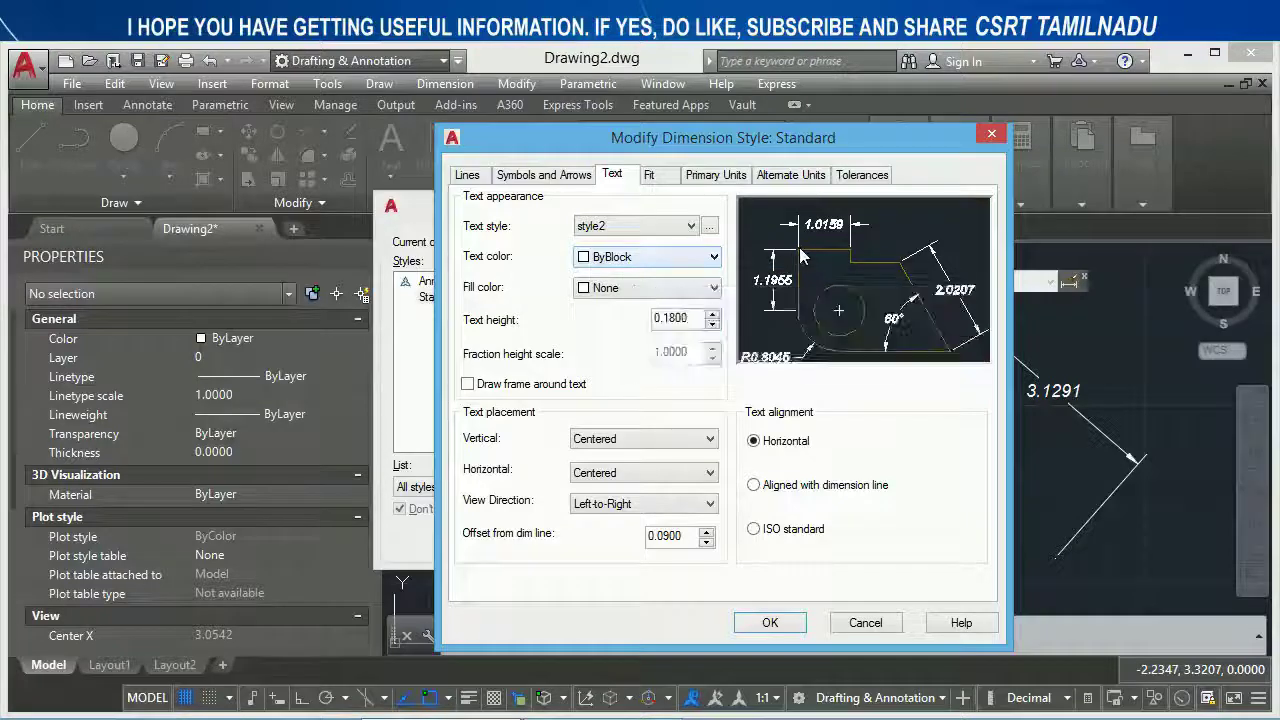
Set dimension text colour to red and text fill colour to Yellow.
{"action": "key", "text": "Tab"}
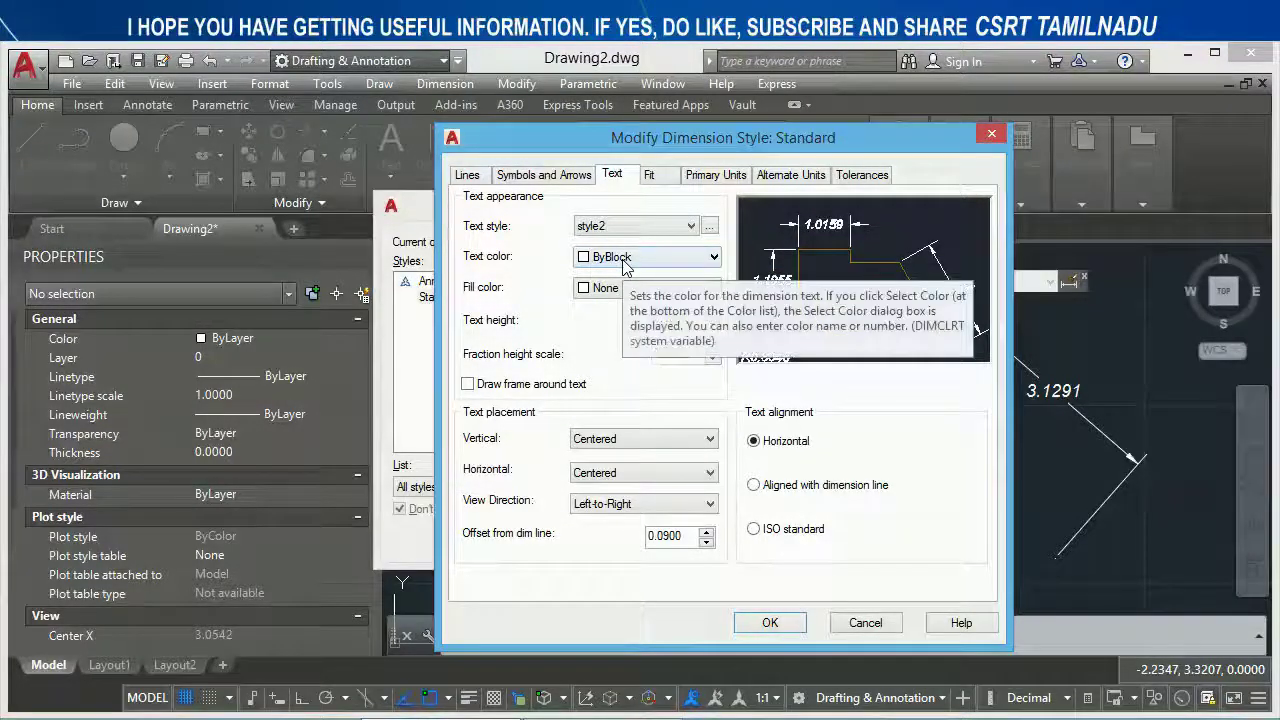
{"action": "left_click", "coordinate": [623, 262]}
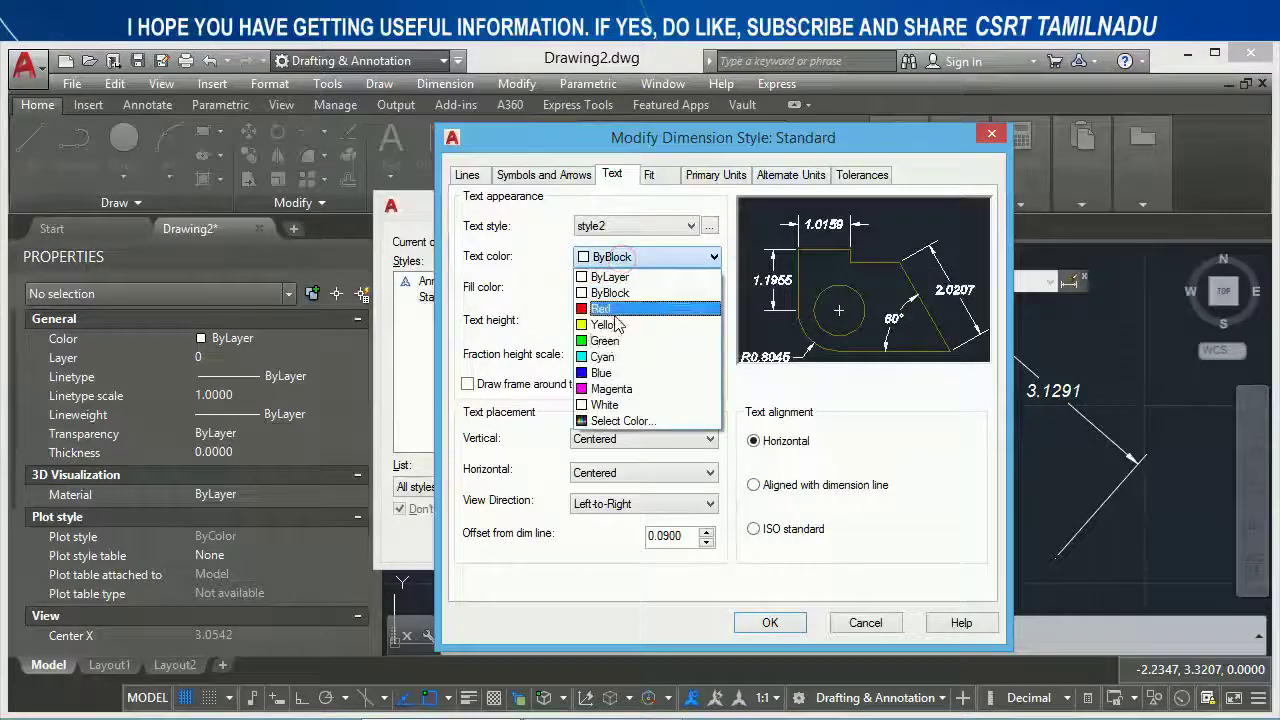
{"action": "left_click", "coordinate": [615, 312]}
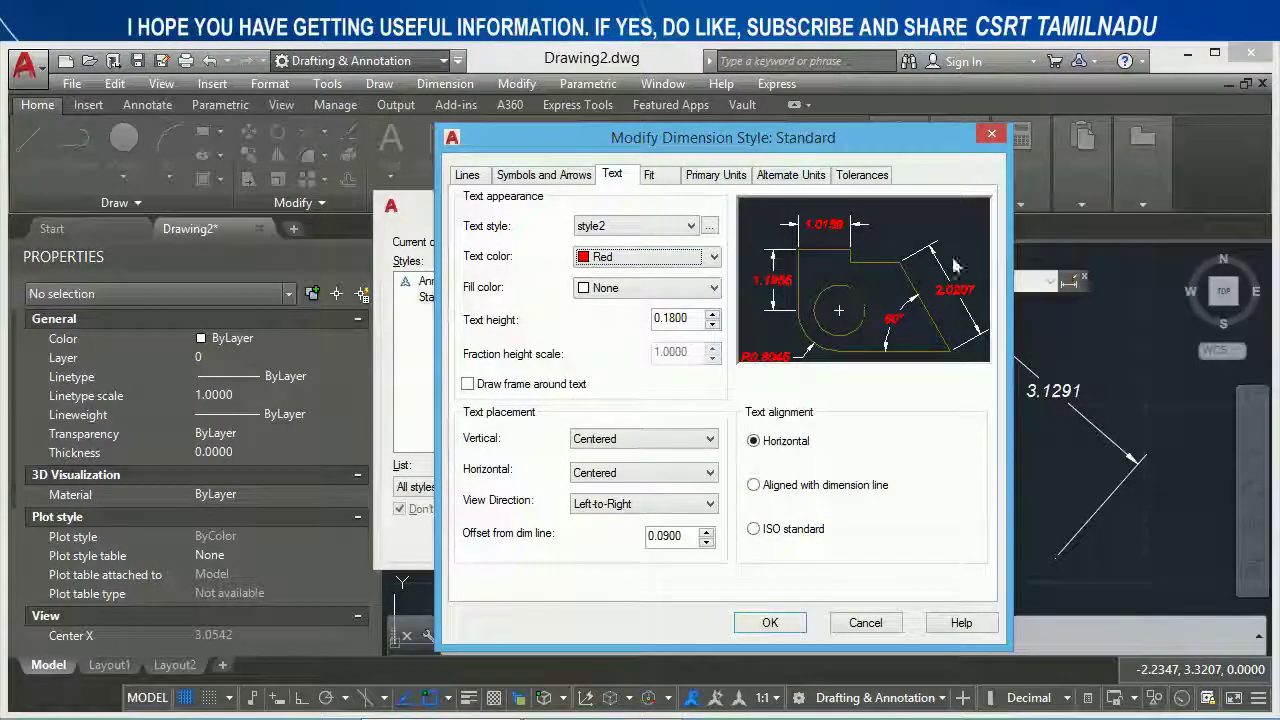
{"action": "left_click", "coordinate": [677, 290]}
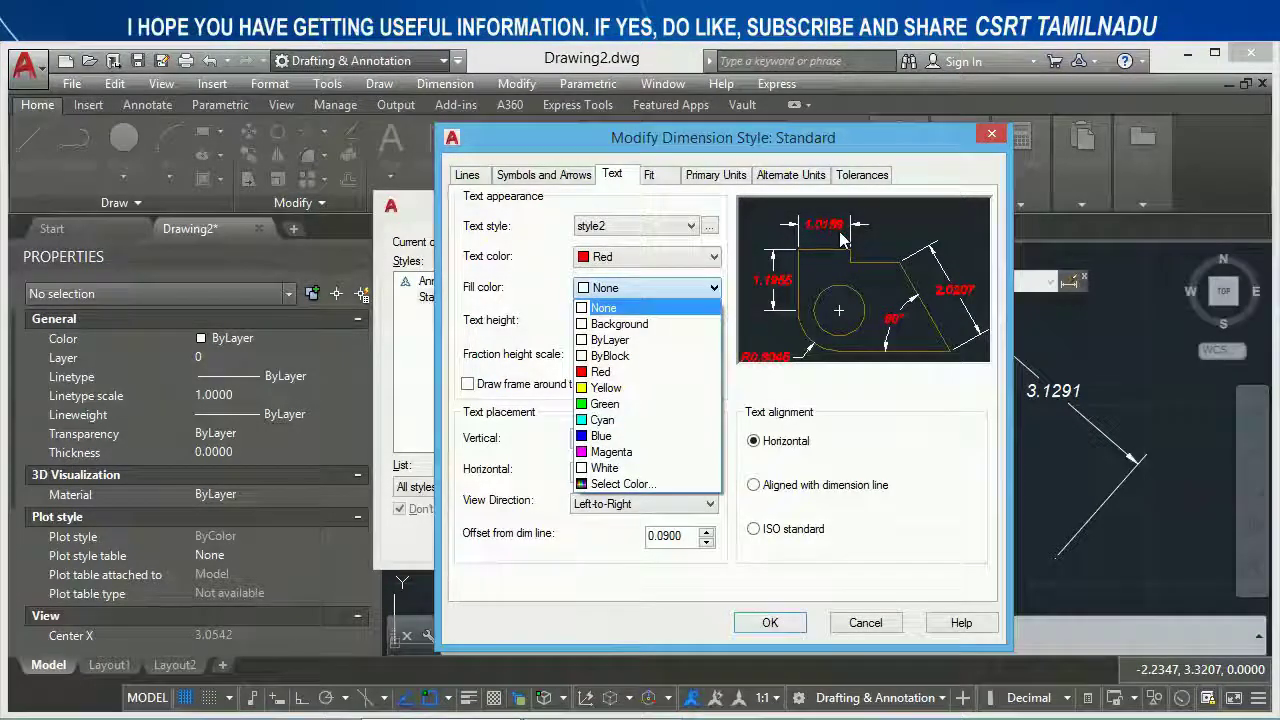
{"action": "left_click", "coordinate": [606, 470]}
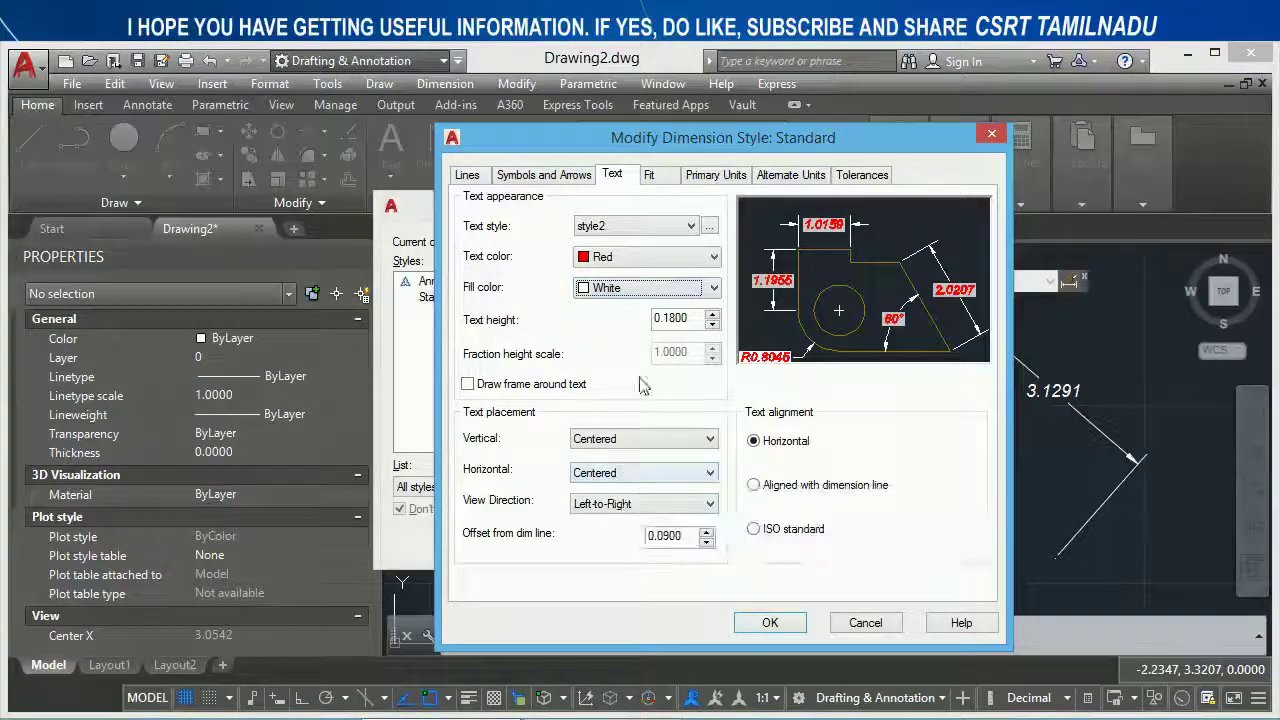
{"action": "left_click", "coordinate": [648, 290]}
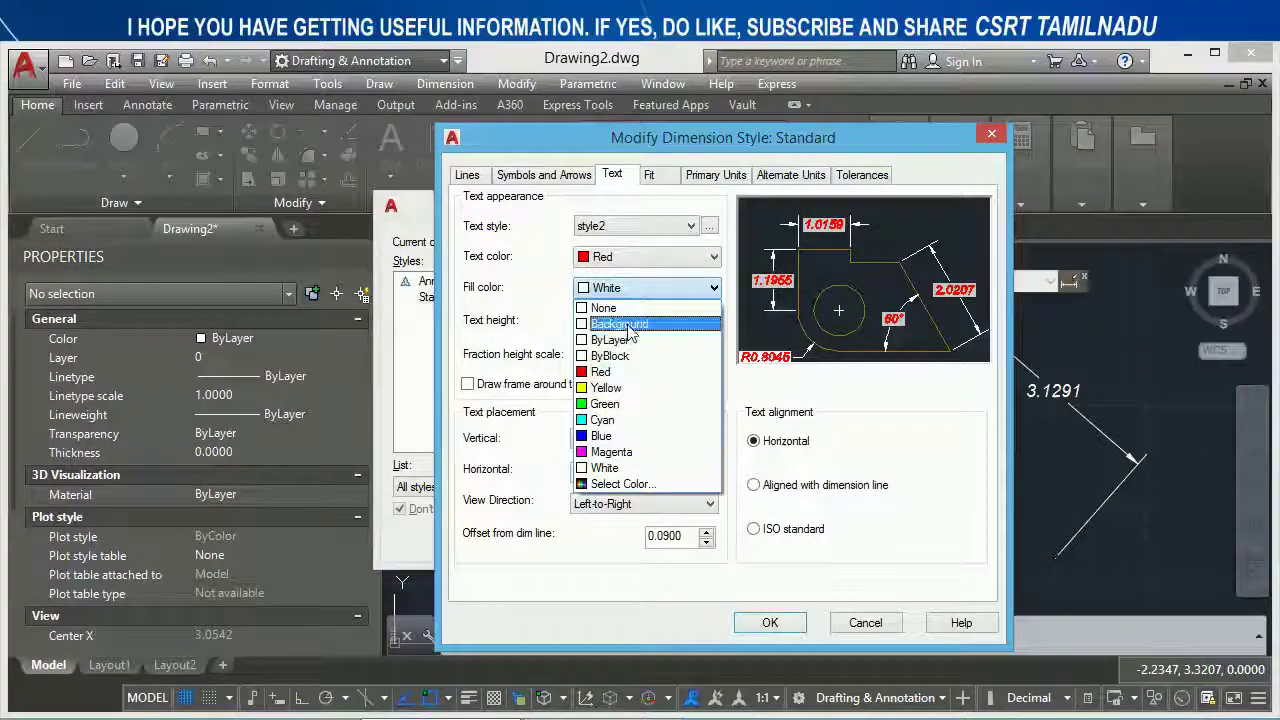
{"action": "left_click", "coordinate": [630, 325]}
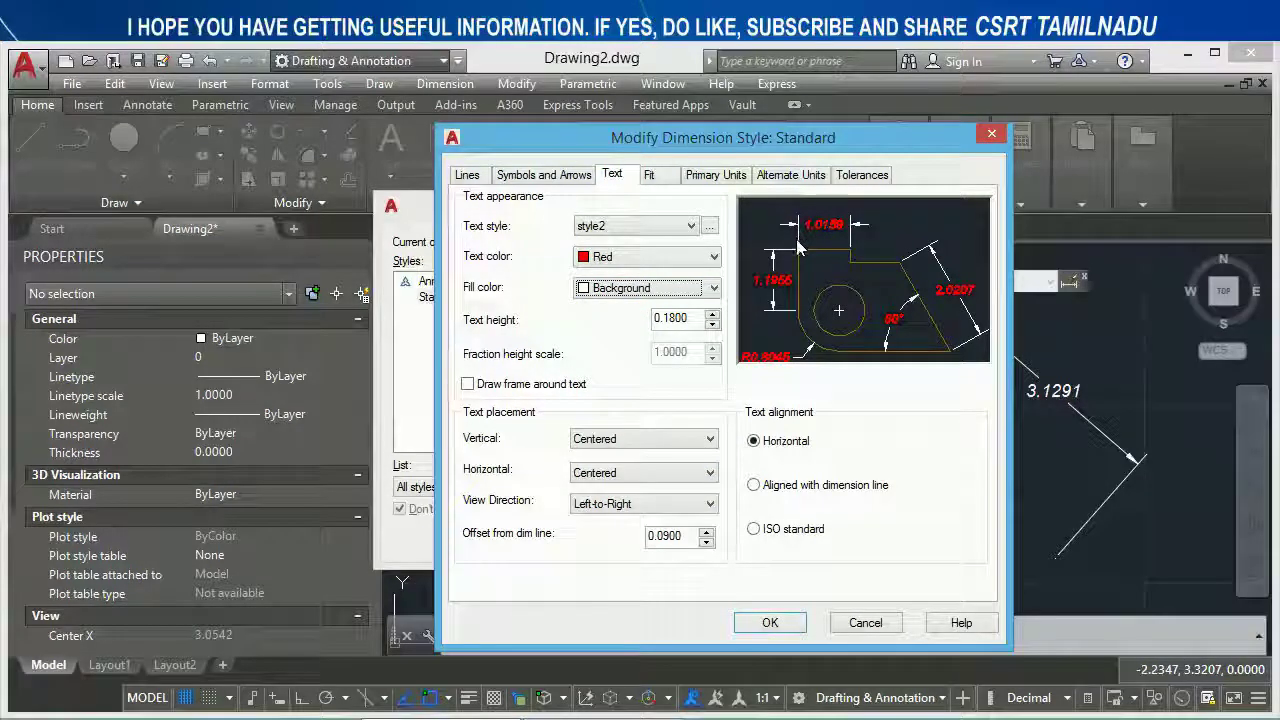
{"action": "left_click", "coordinate": [700, 290]}
{"action": "left_click", "coordinate": [612, 389]}
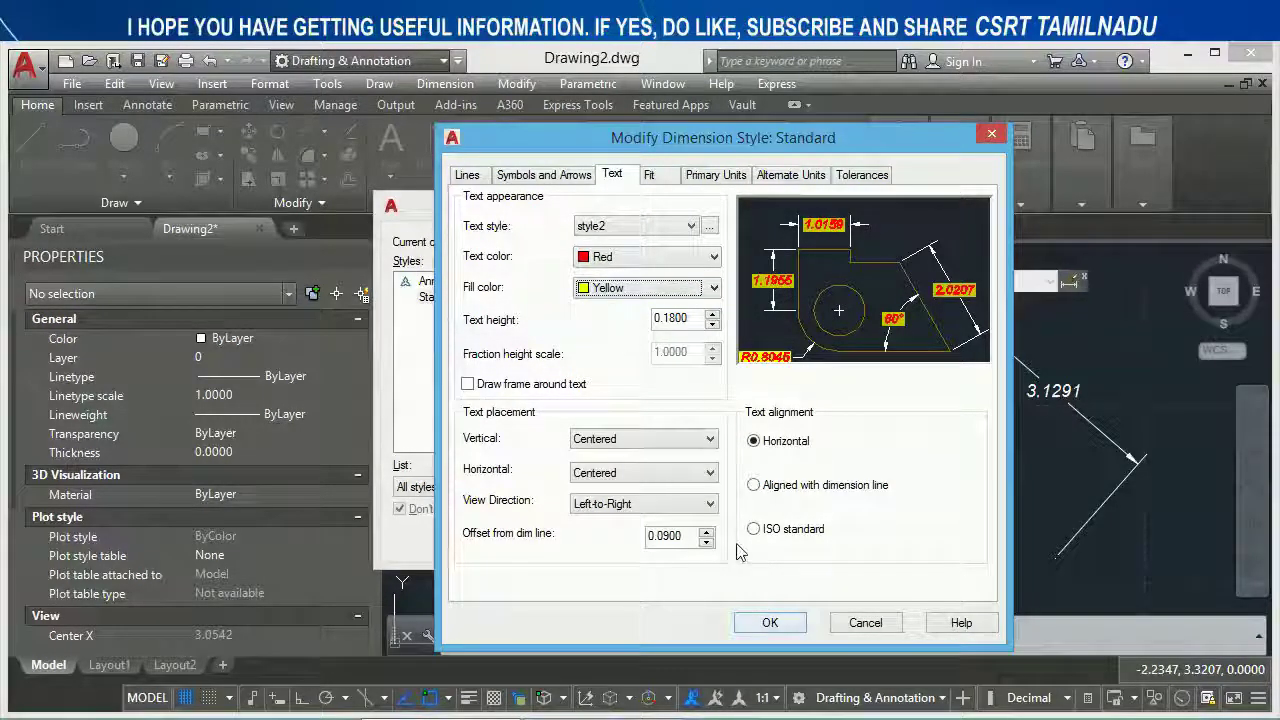
{"action": "left_click", "coordinate": [769, 622]}
{"action": "left_click", "coordinate": [762, 539]}
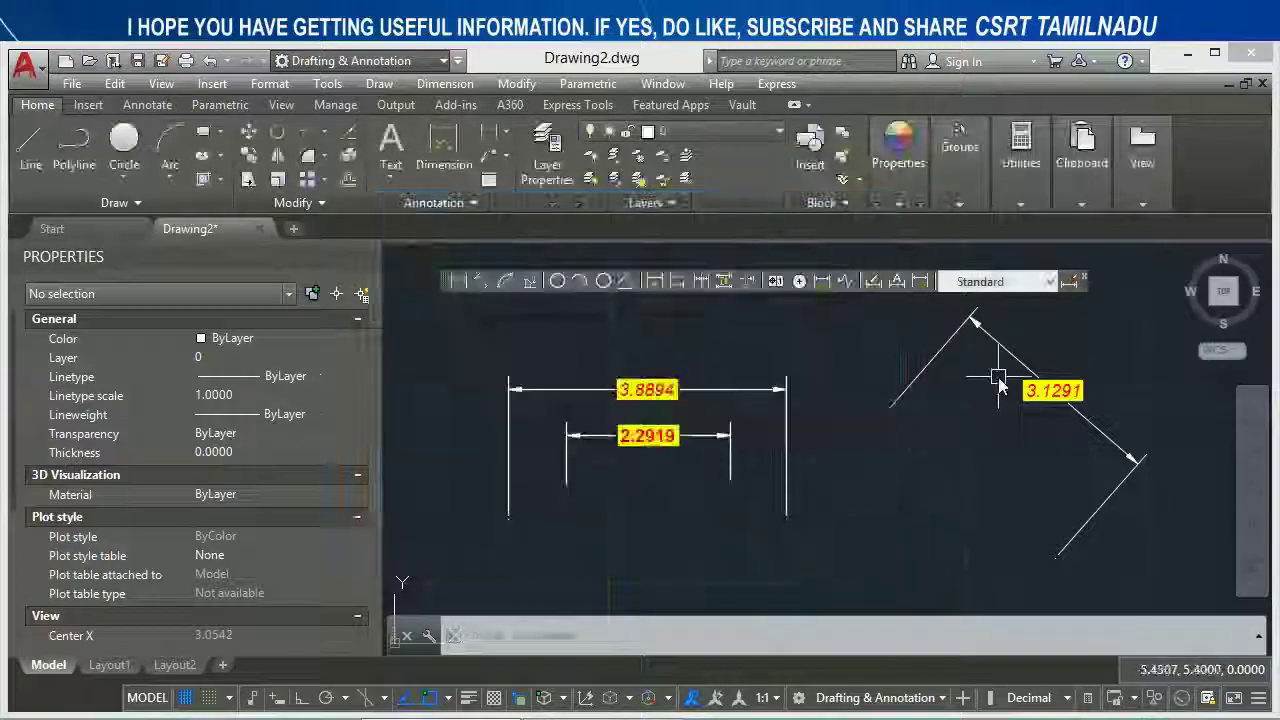
Set the aligned 3.1291 dimension's text fill to Background in Properties.
{"action": "left_click", "coordinate": [1050, 416]}
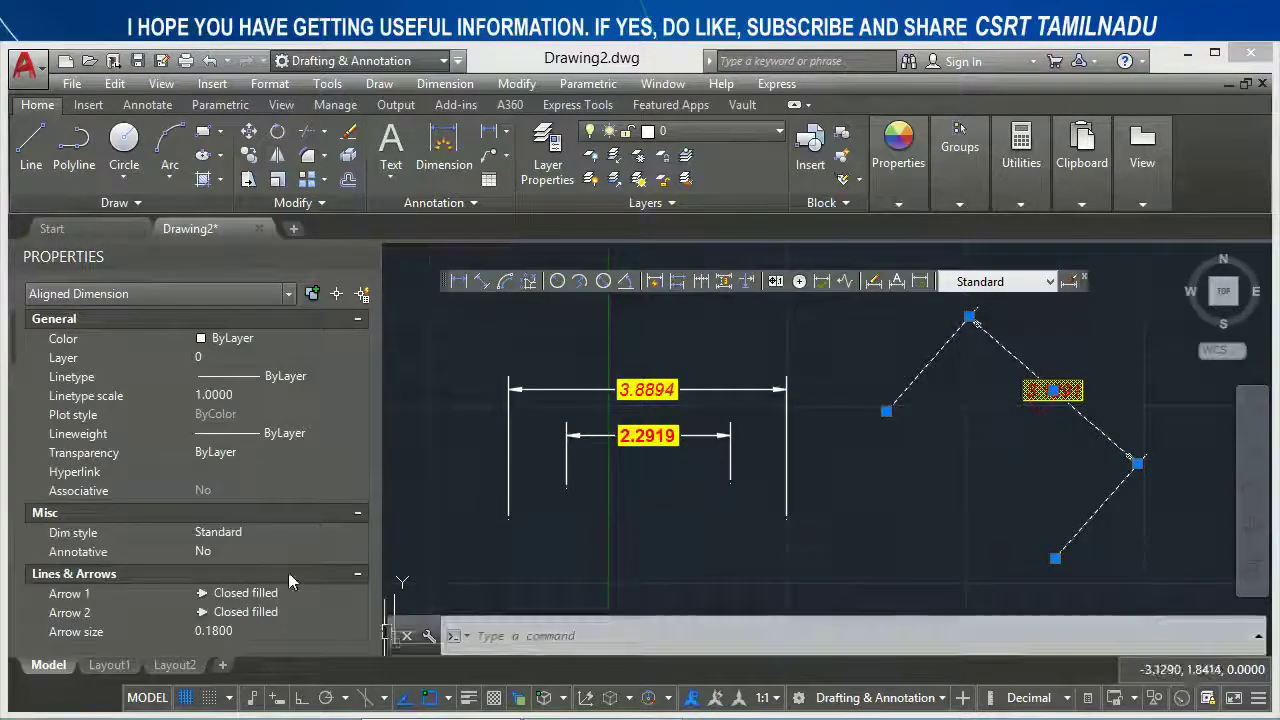
{"action": "scroll", "coordinate": [288, 572], "scroll_direction": "down", "scroll_amount": 4}
{"action": "scroll", "coordinate": [293, 576], "scroll_direction": "down", "scroll_amount": 3}
{"action": "scroll", "coordinate": [328, 505], "scroll_direction": "down", "scroll_amount": 3}
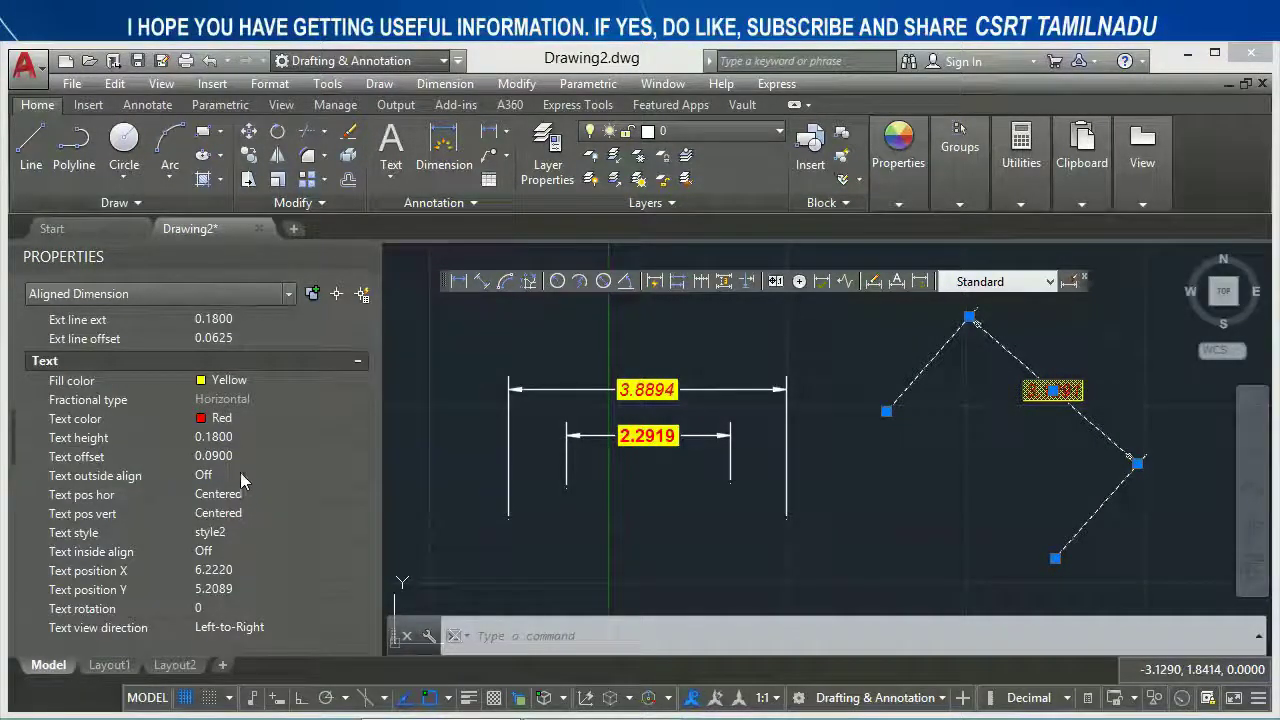
{"action": "left_click", "coordinate": [230, 381]}
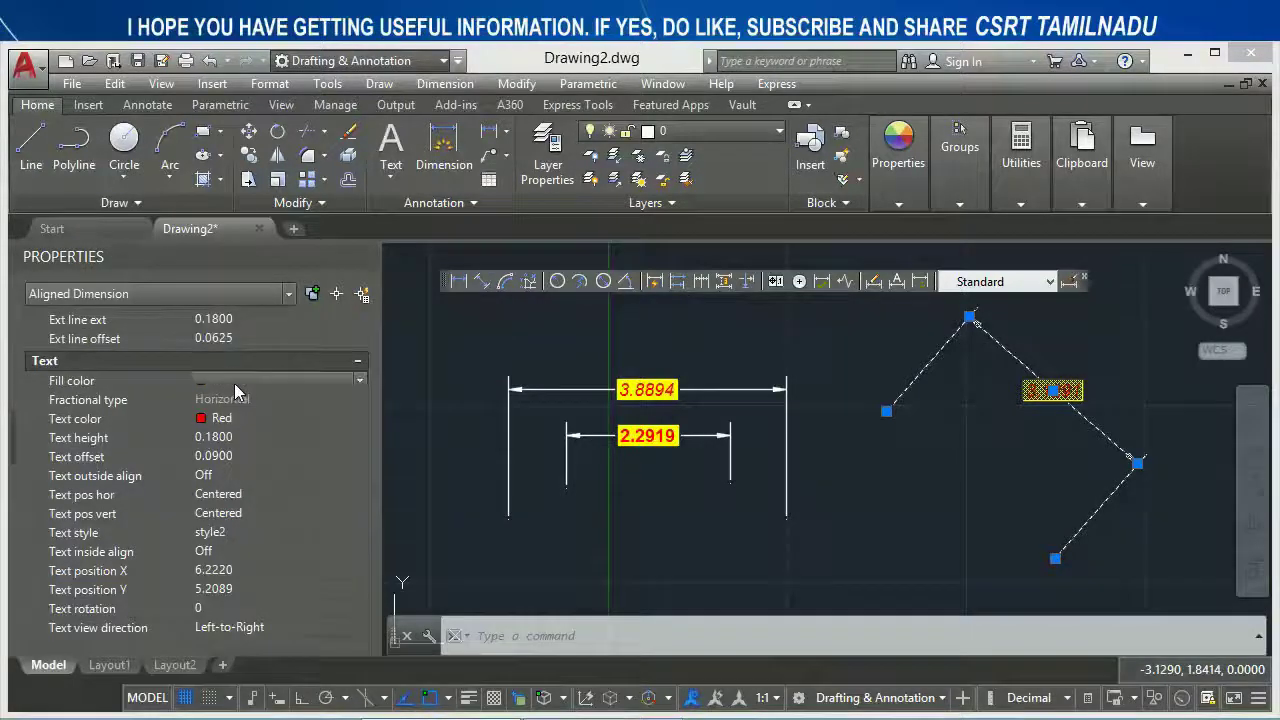
{"action": "left_click", "coordinate": [230, 381]}
{"action": "left_click", "coordinate": [244, 540]}
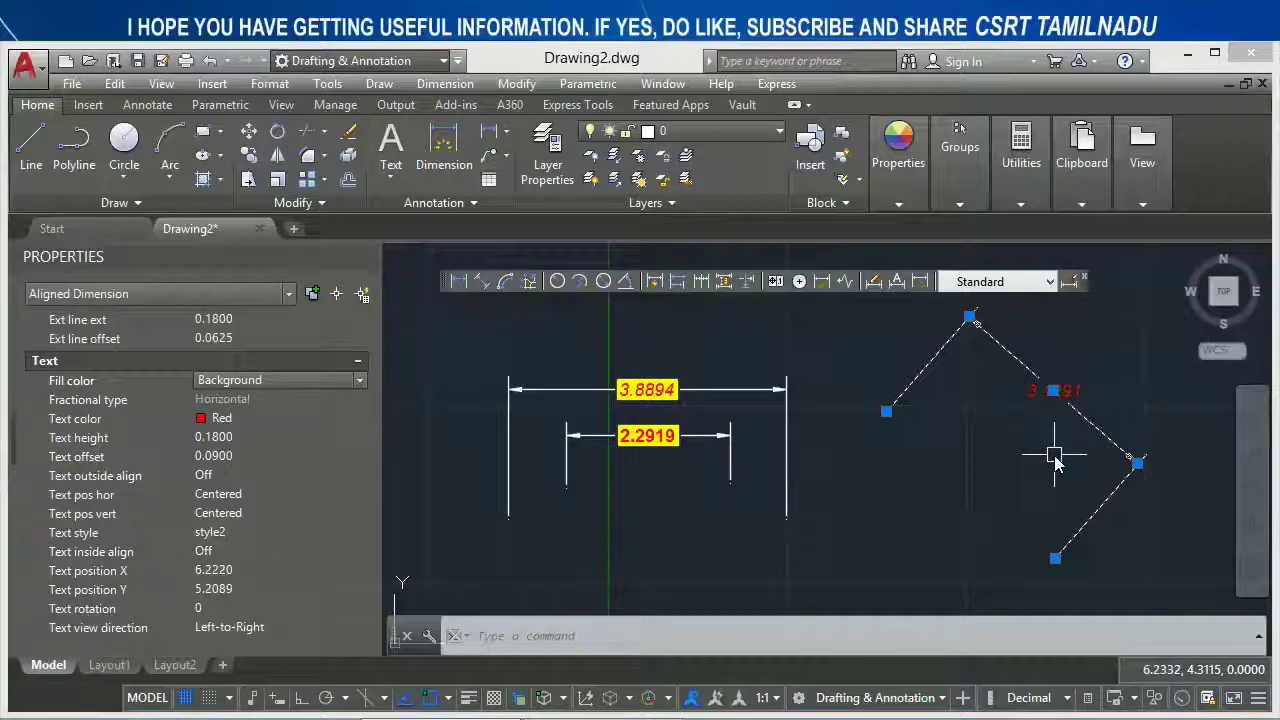
{"action": "key", "text": "Escape"}
{"action": "middle_click_drag", "start_coordinate": [1056, 460], "coordinate": [988, 487]}
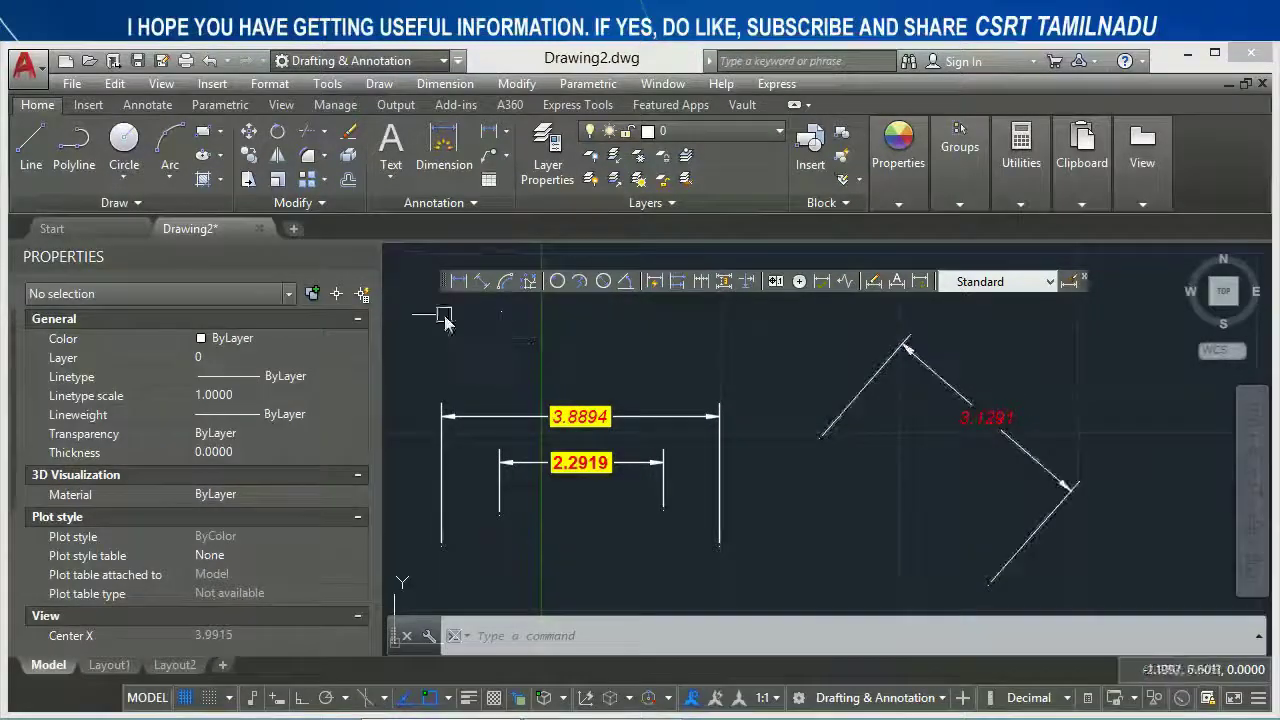
{"action": "left_click", "coordinate": [460, 281]}
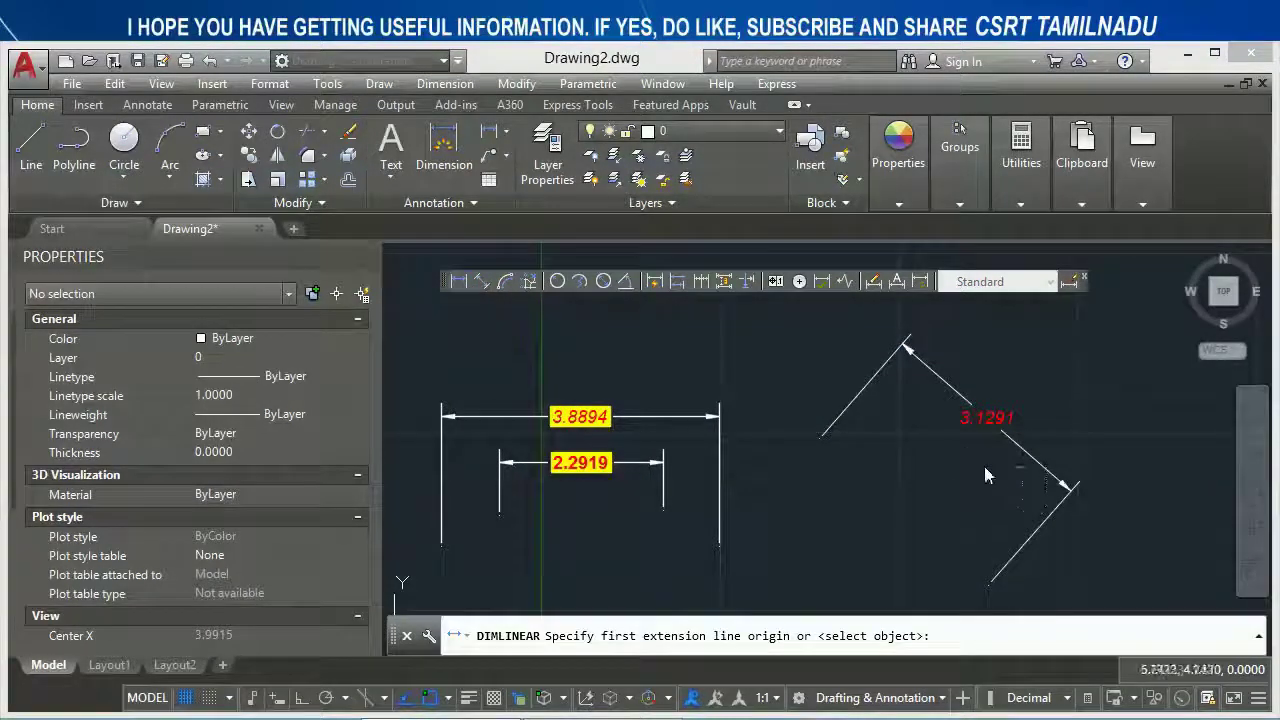
Draw a horizontal 2.6969 linear dimension level with the 3.1291 text.
{"action": "left_click", "coordinate": [916, 421]}
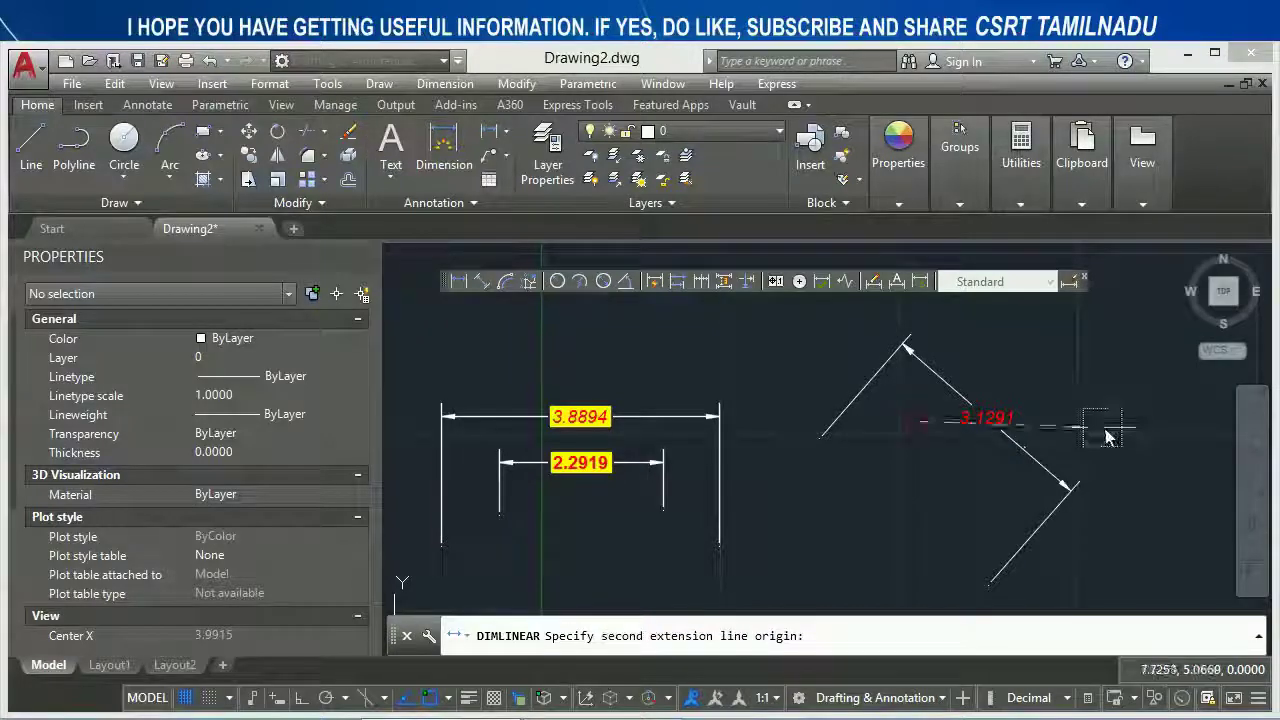
{"action": "left_click", "coordinate": [1106, 432]}
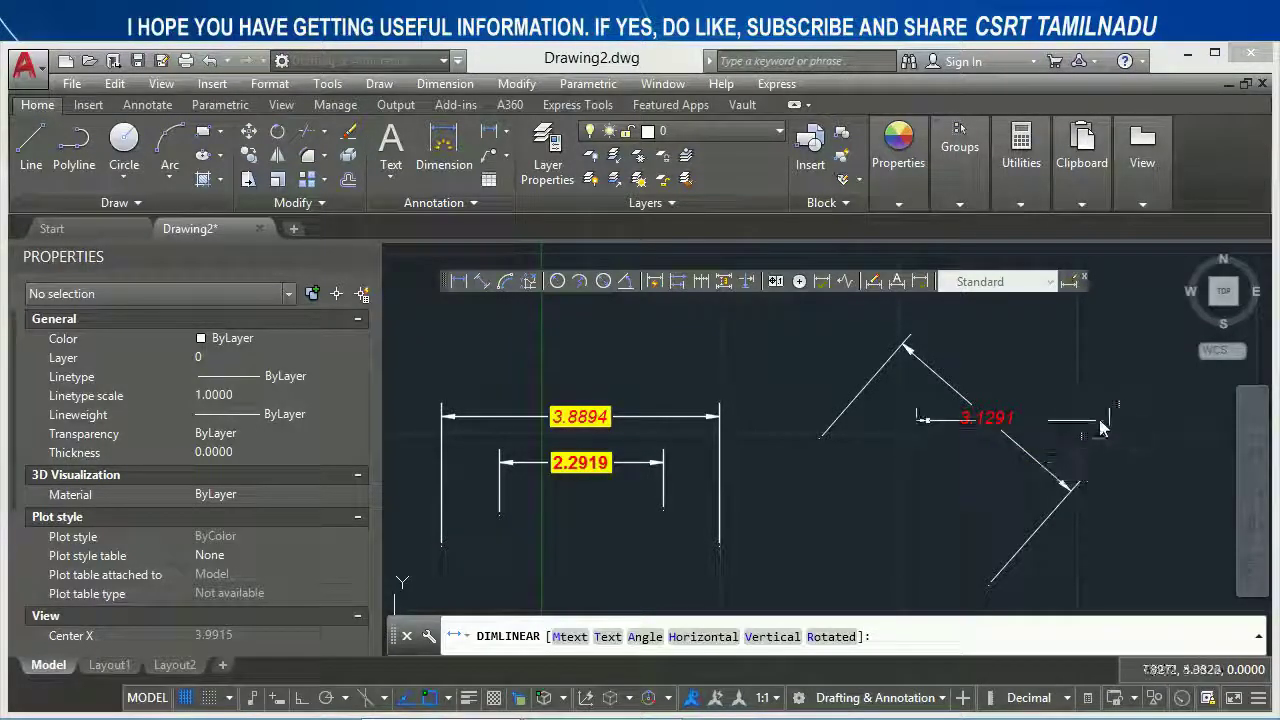
{"action": "left_click", "coordinate": [1095, 417]}
Bring the aligned 3.1291 dimension to the front of the draw order.
{"action": "left_click", "coordinate": [1037, 457]}
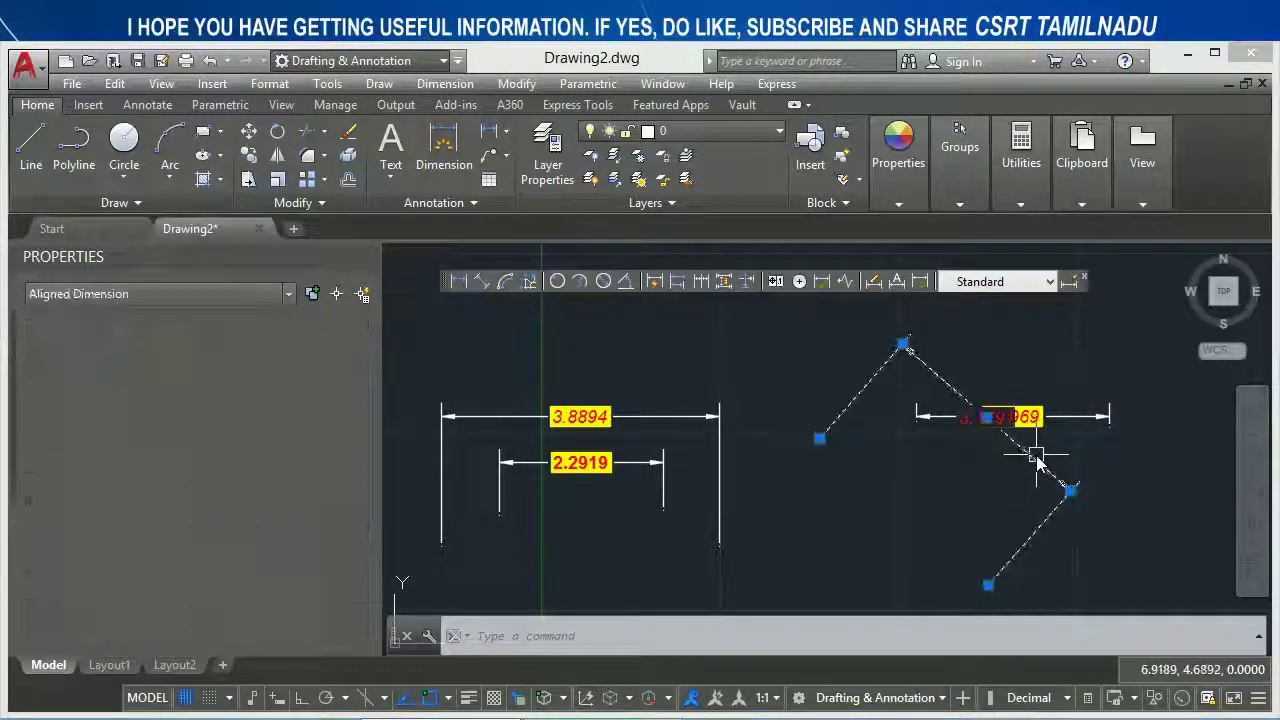
{"action": "right_click", "coordinate": [910, 512]}
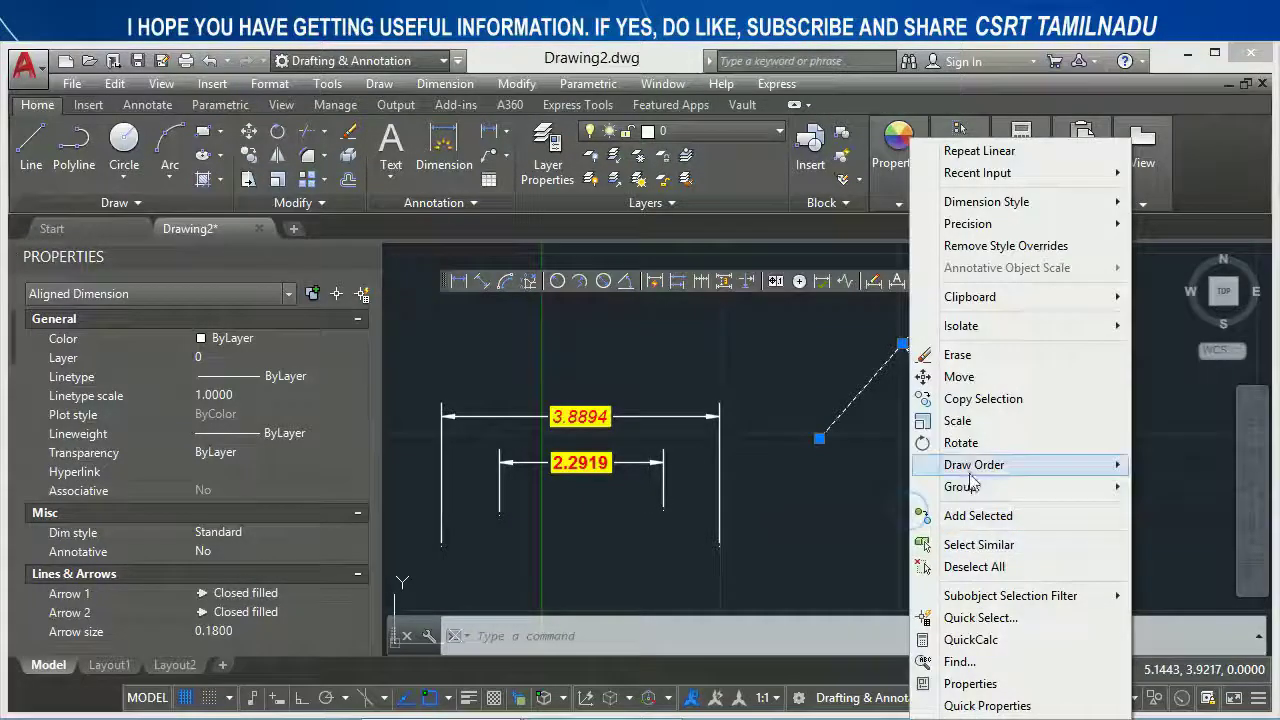
{"action": "mouse_move", "coordinate": [1030, 465]}
{"action": "left_click", "coordinate": [880, 463]}
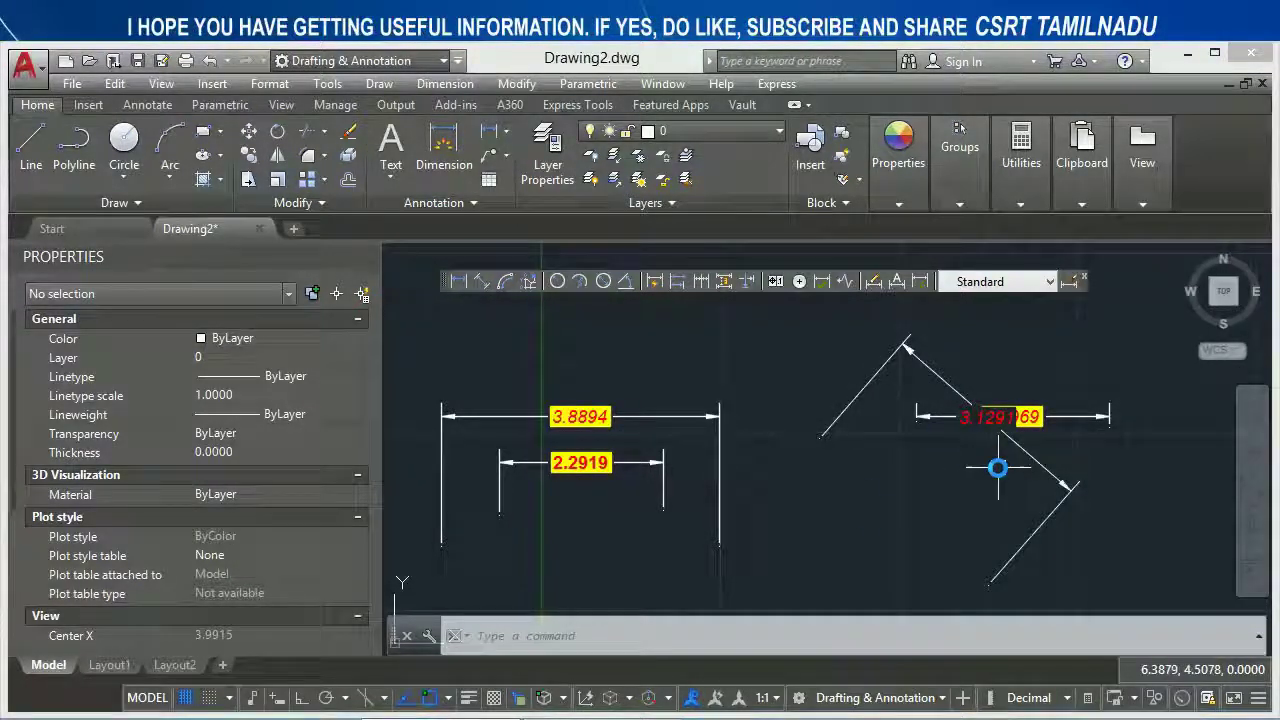
Change the Standard dimension style's text height from 0.1800 to 0.5.
{"action": "type", "text": "d"}
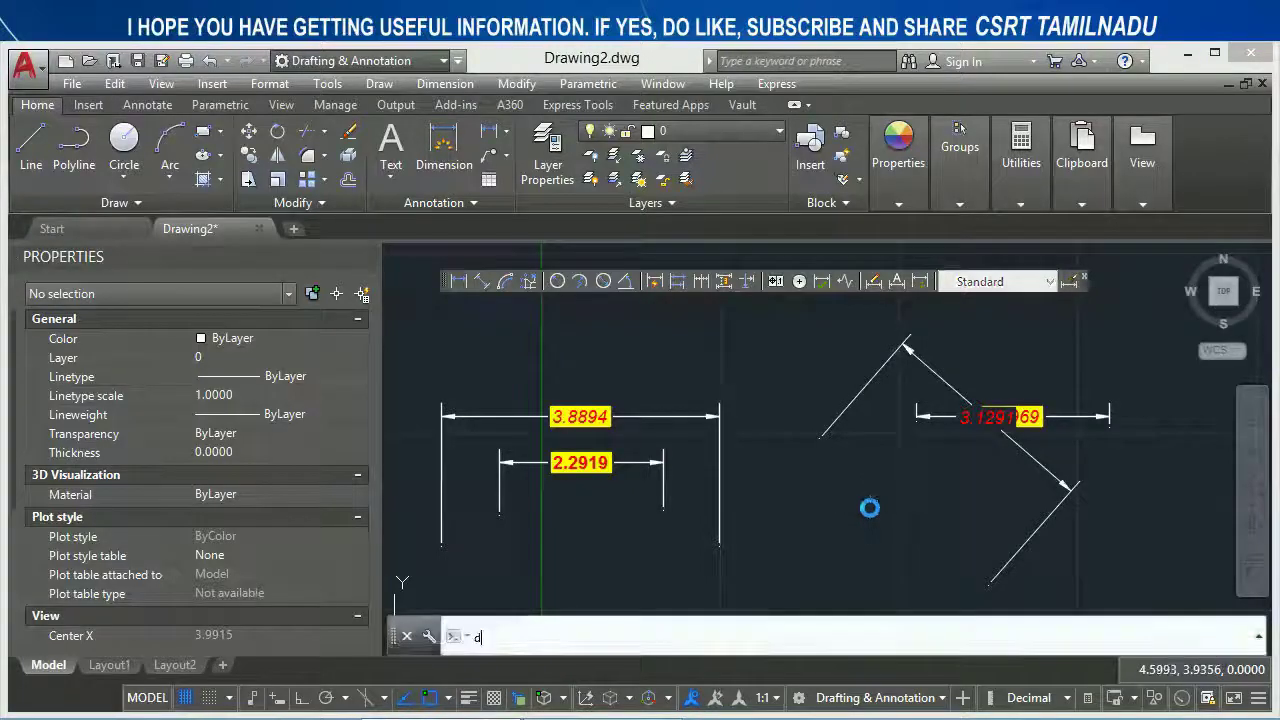
{"action": "key", "text": "Return"}
{"action": "left_click", "coordinate": [845, 344]}
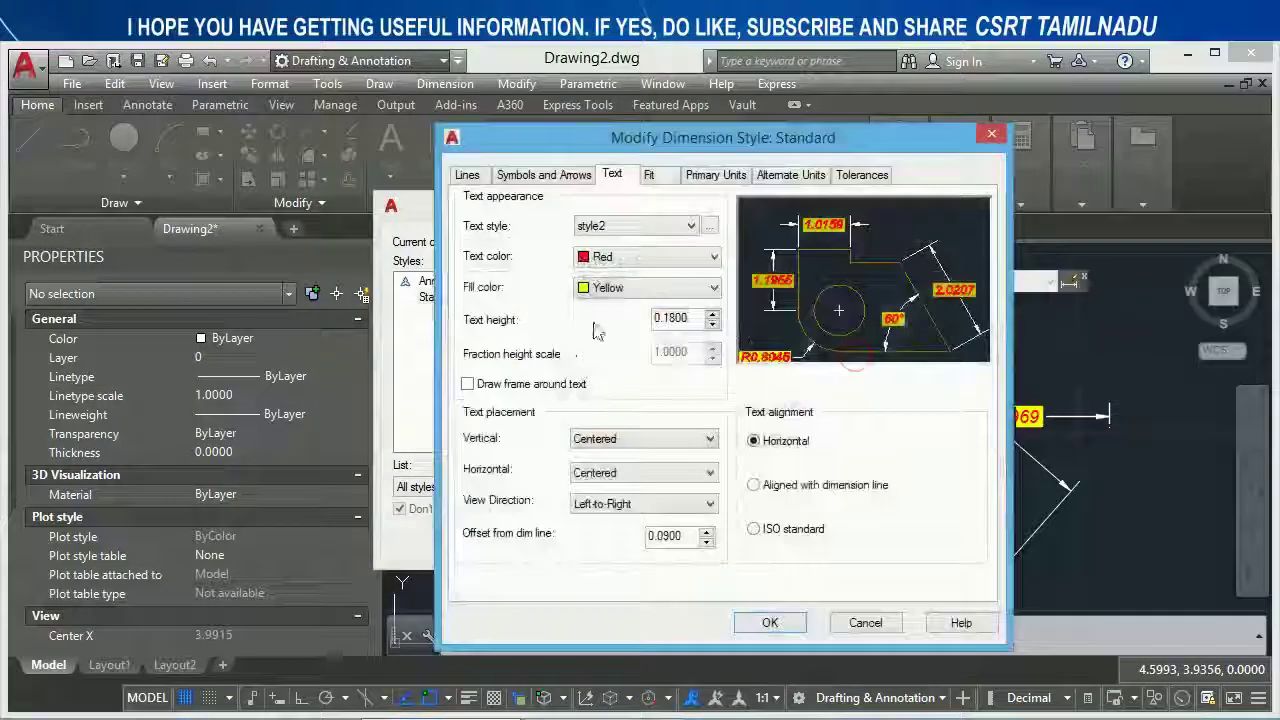
{"action": "double_click", "coordinate": [686, 318]}
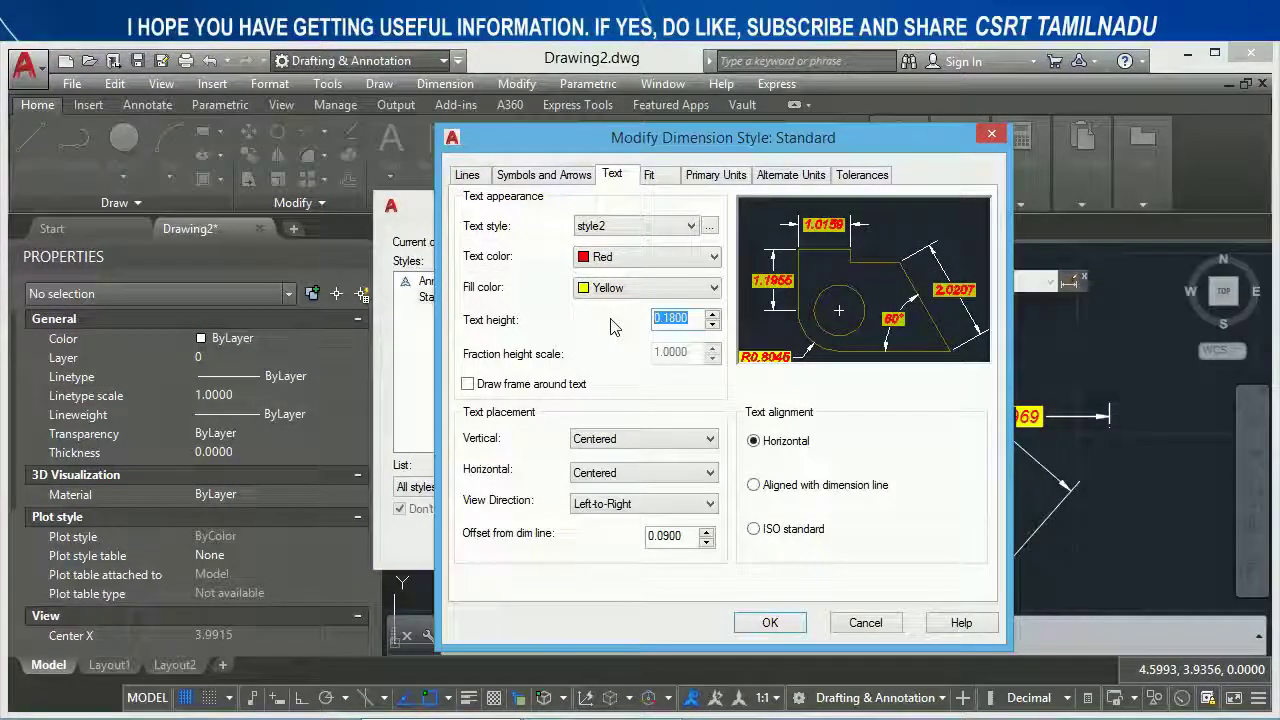
{"action": "type", "text": "0.5"}
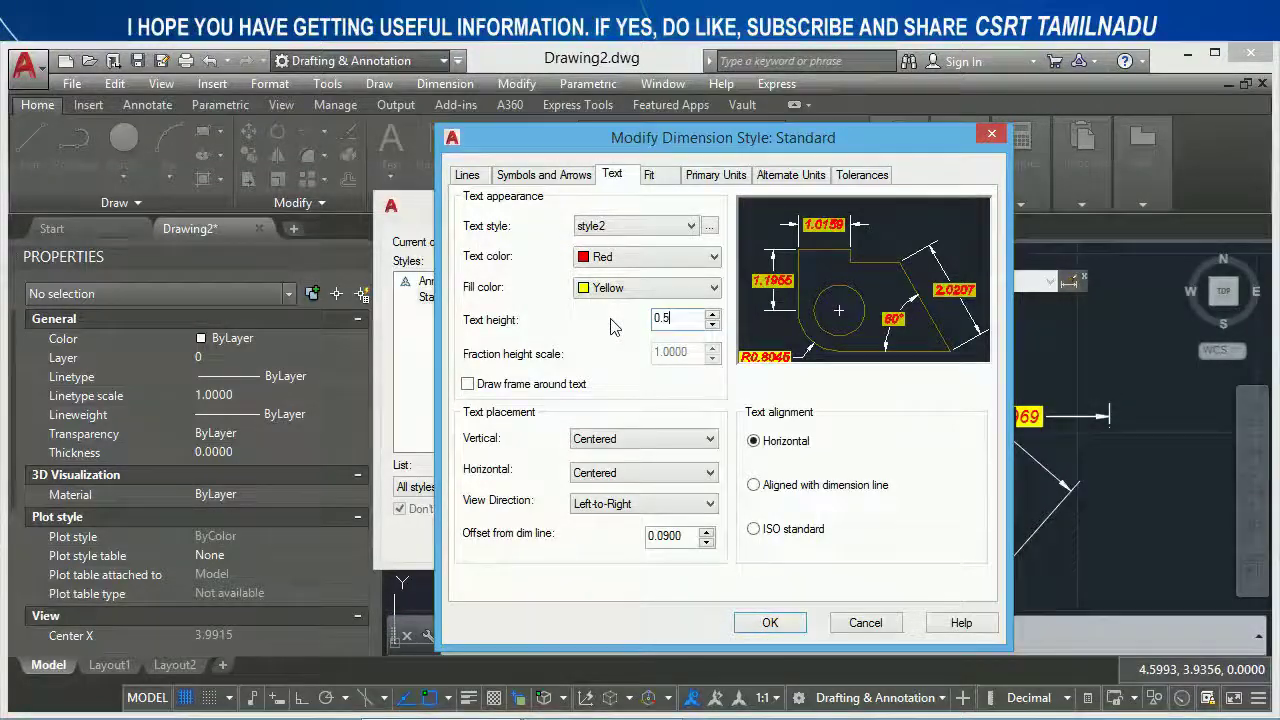
{"action": "key", "text": "Tab"}
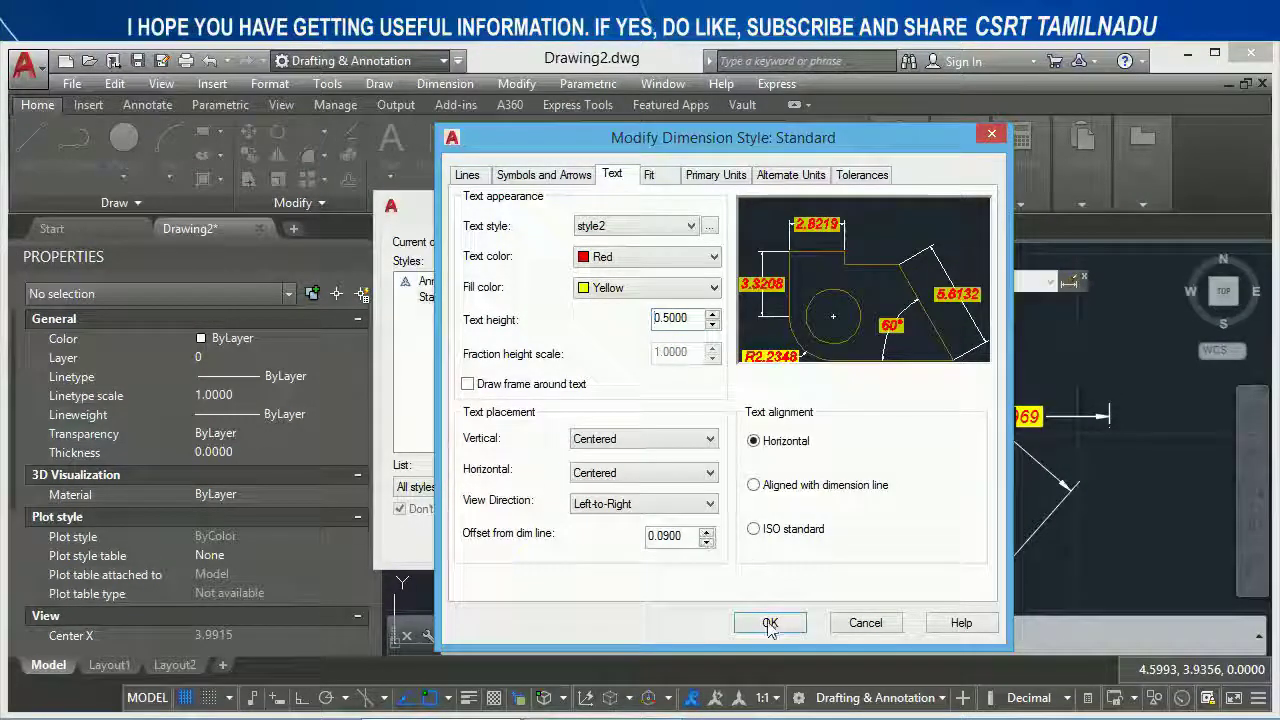
{"action": "left_click", "coordinate": [769, 622]}
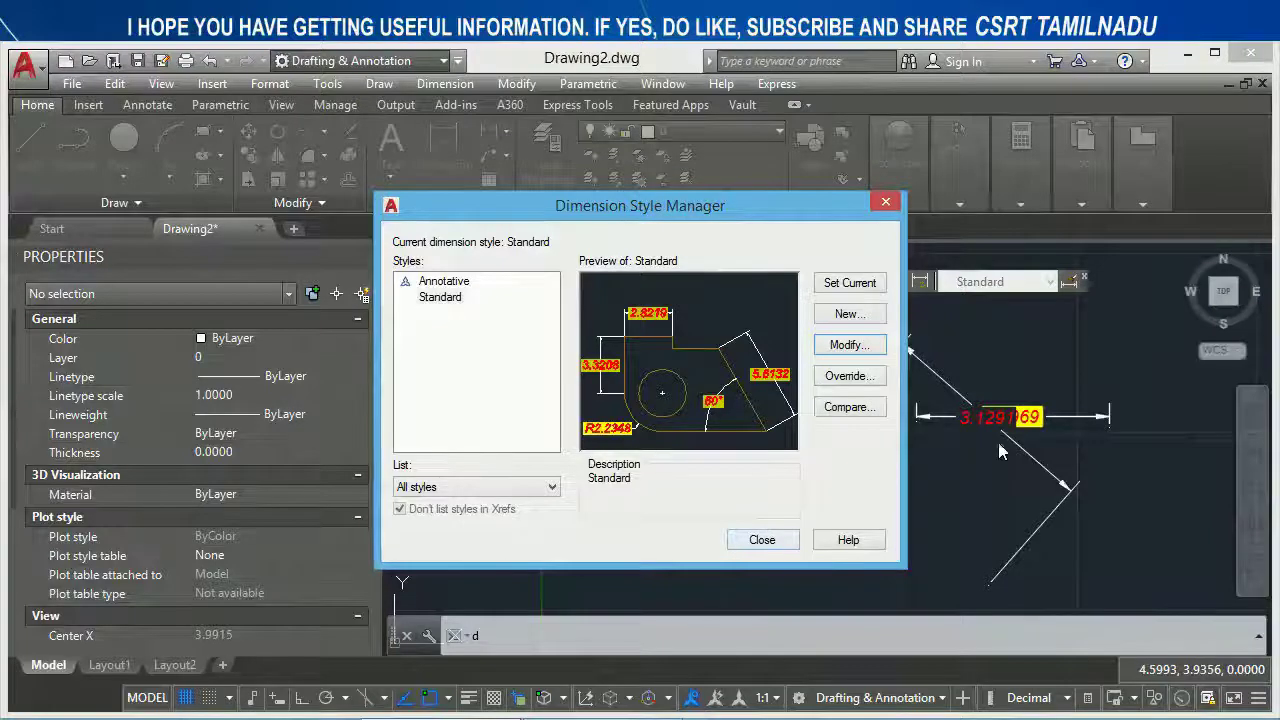
{"action": "left_click", "coordinate": [762, 540]}
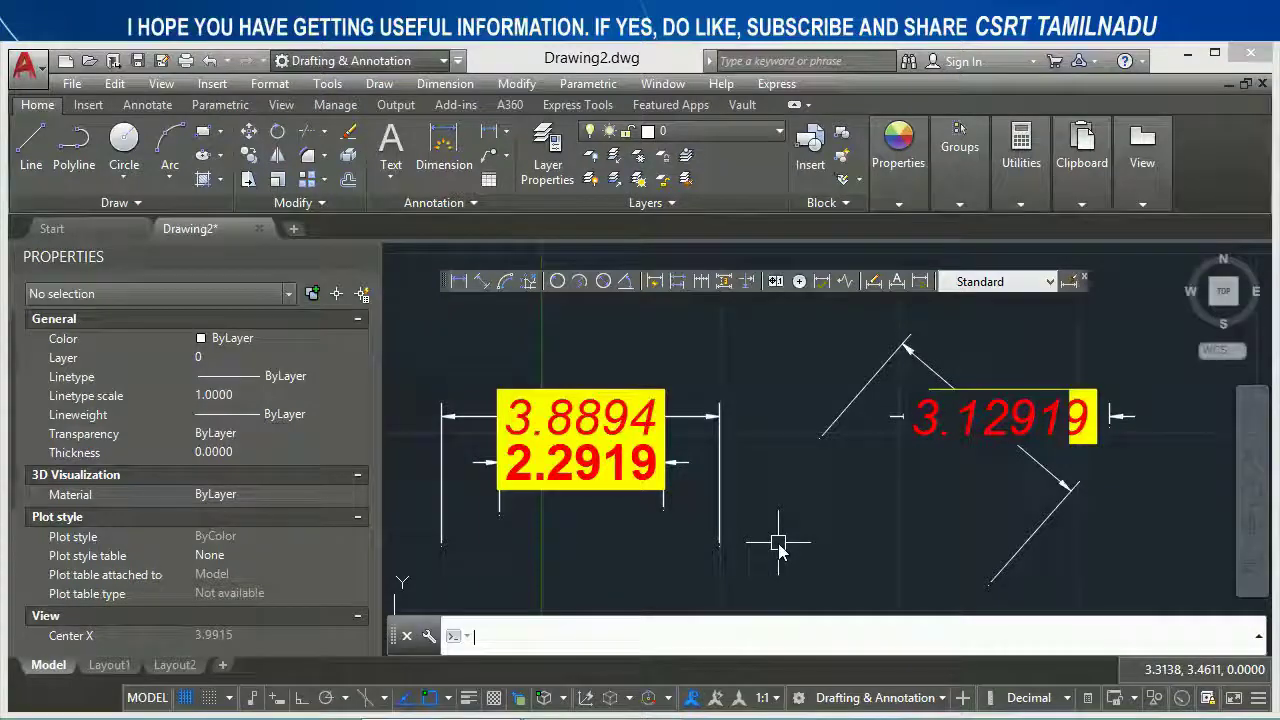
Lower the DIMTXT dimension text height to 0.3.
{"action": "type", "text": "dimt"}
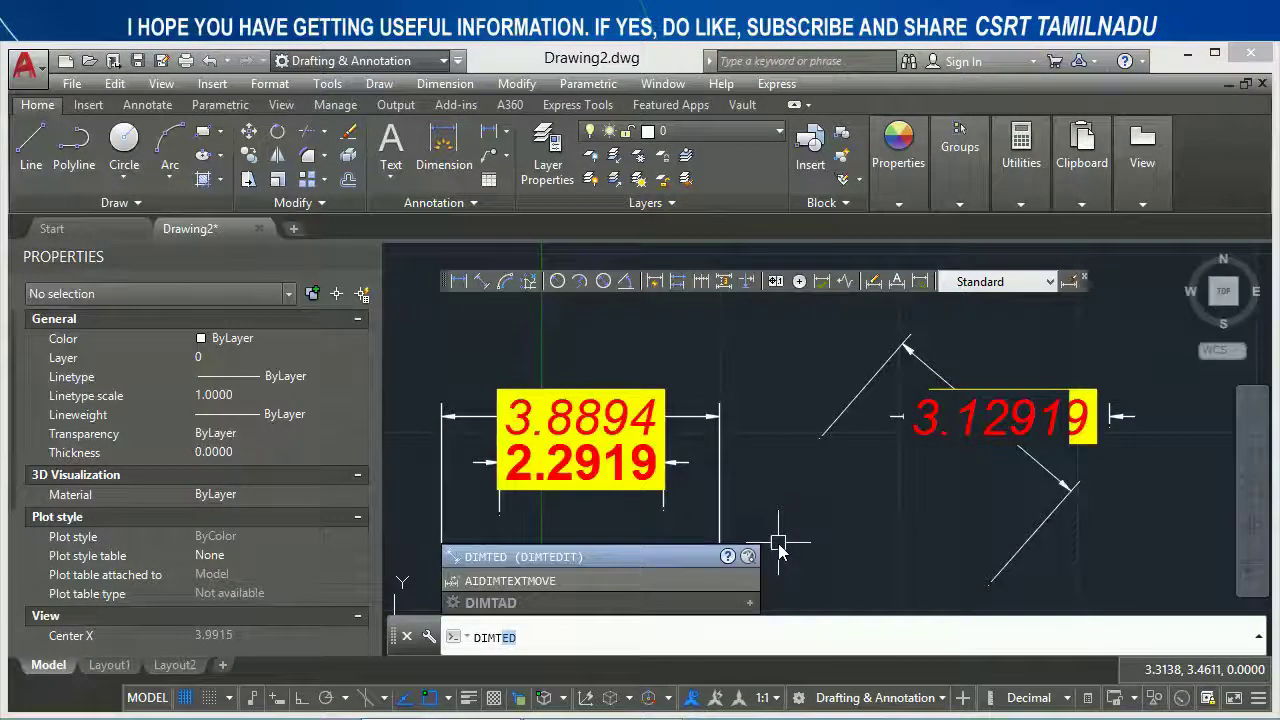
{"action": "type", "text": "x"}
{"action": "key", "text": "Return"}
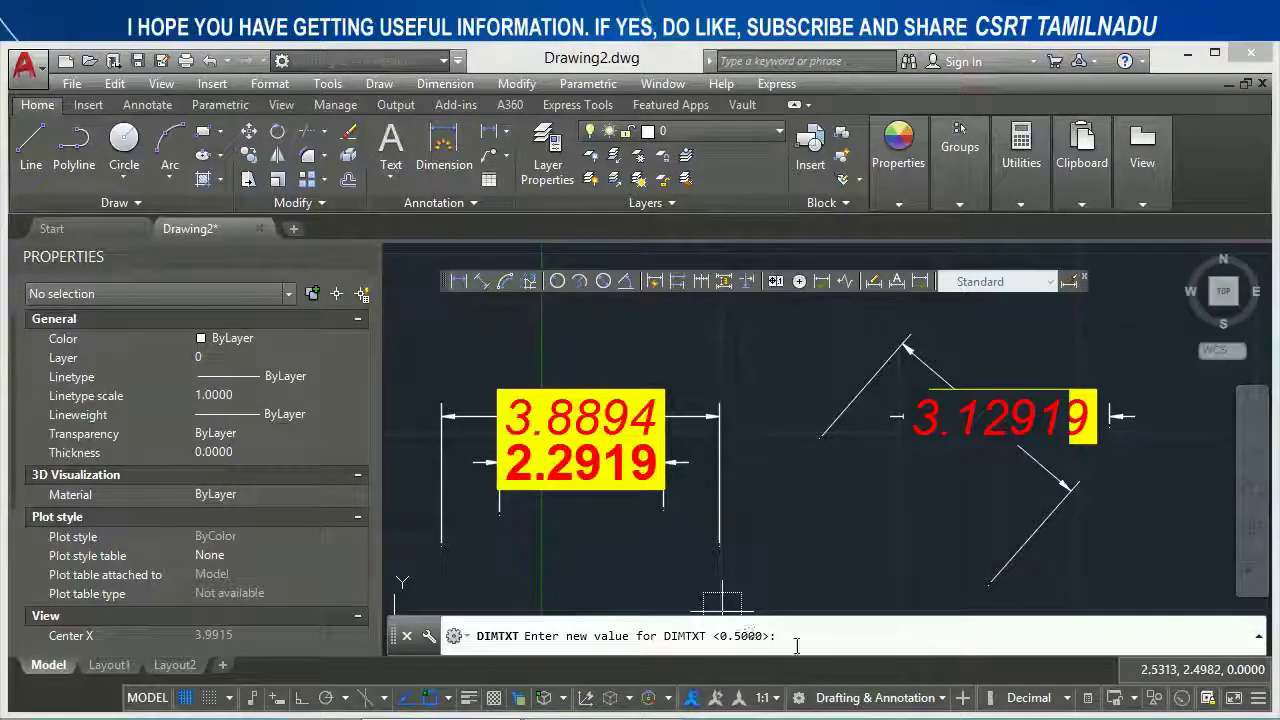
{"action": "type", "text": "0."}
{"action": "type", "text": "3"}
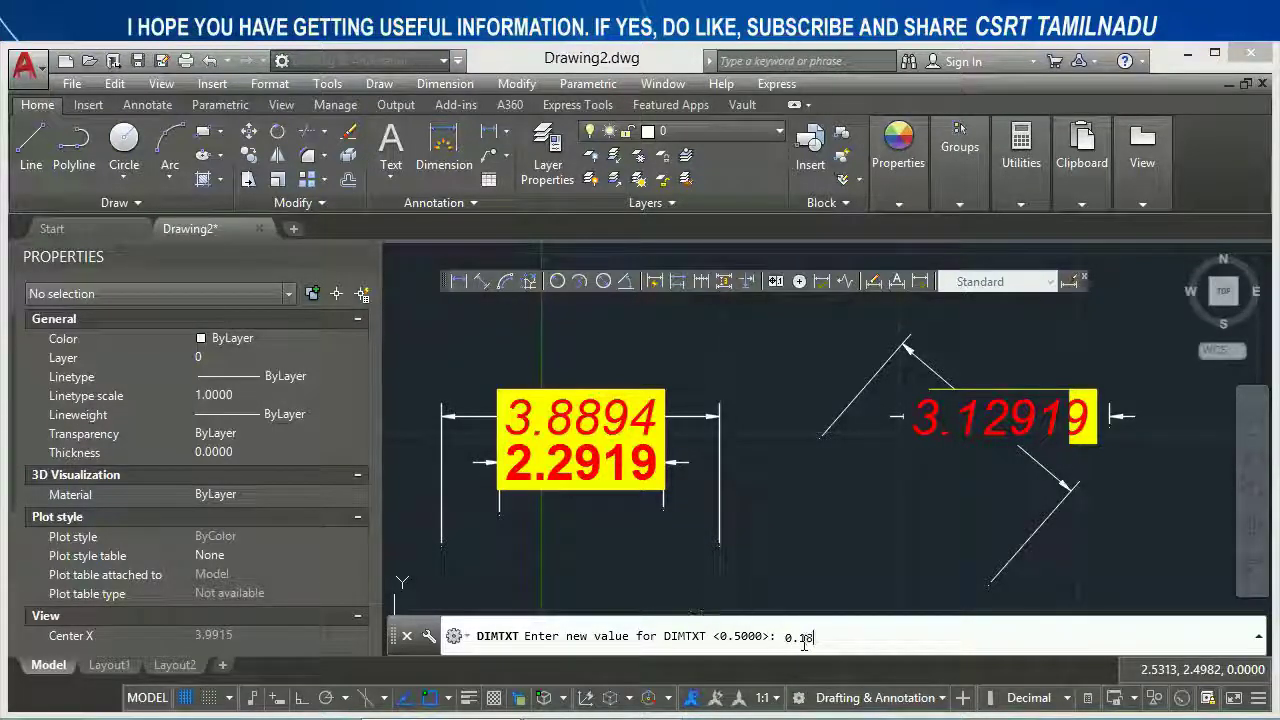
{"action": "key", "text": "Return"}
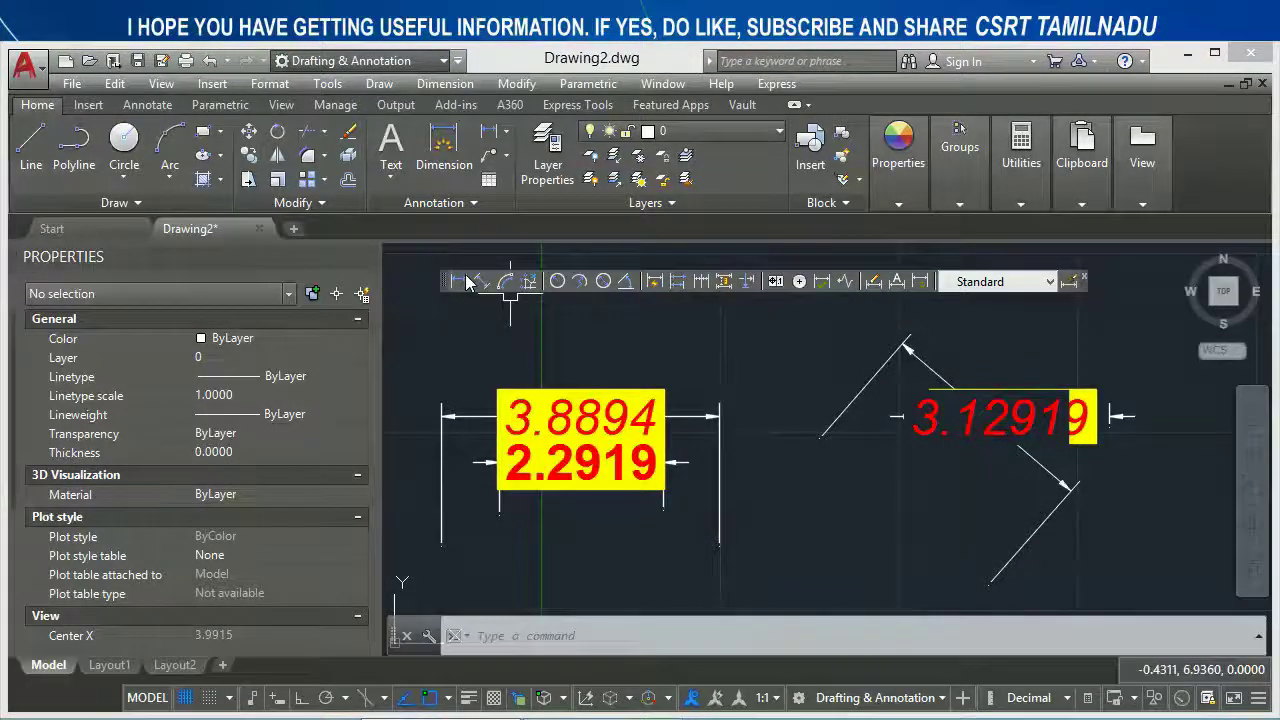
Draw a 2.3336 linear dimension below the aligned dimension.
{"action": "left_click", "coordinate": [466, 281]}
{"action": "left_click", "coordinate": [806, 533]}
{"action": "left_click", "coordinate": [972, 535]}
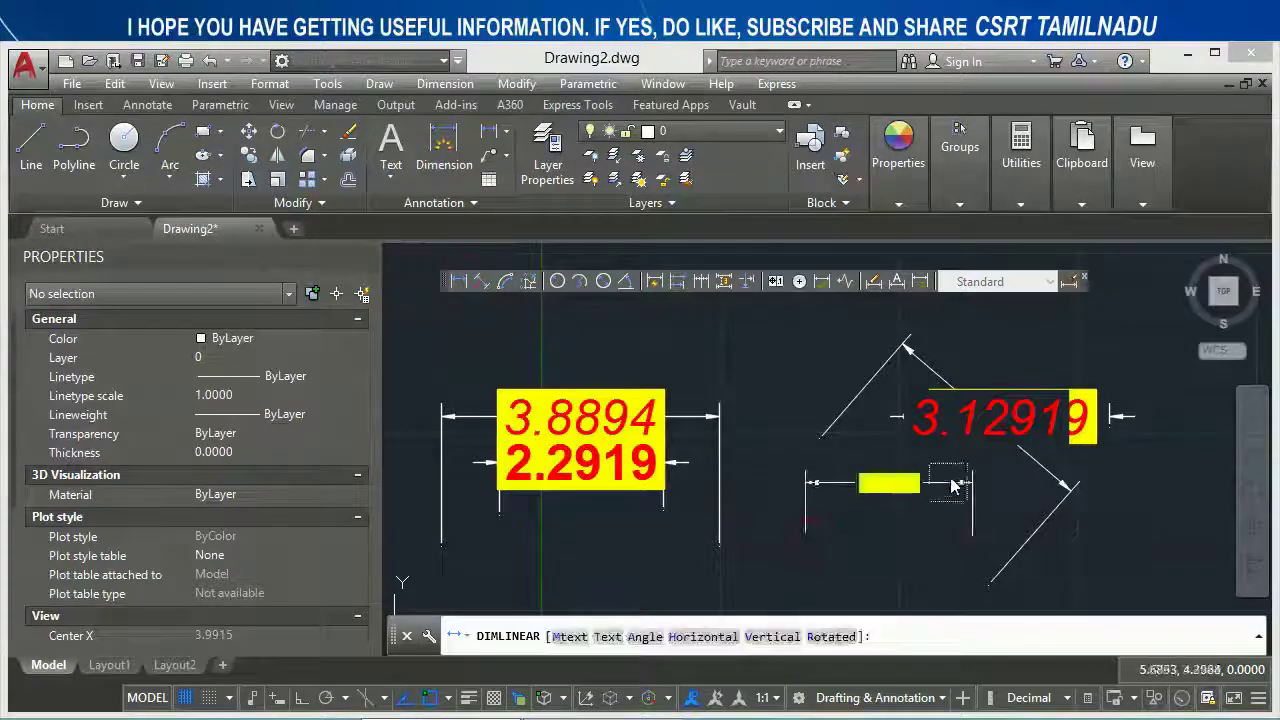
{"action": "left_click", "coordinate": [945, 477]}
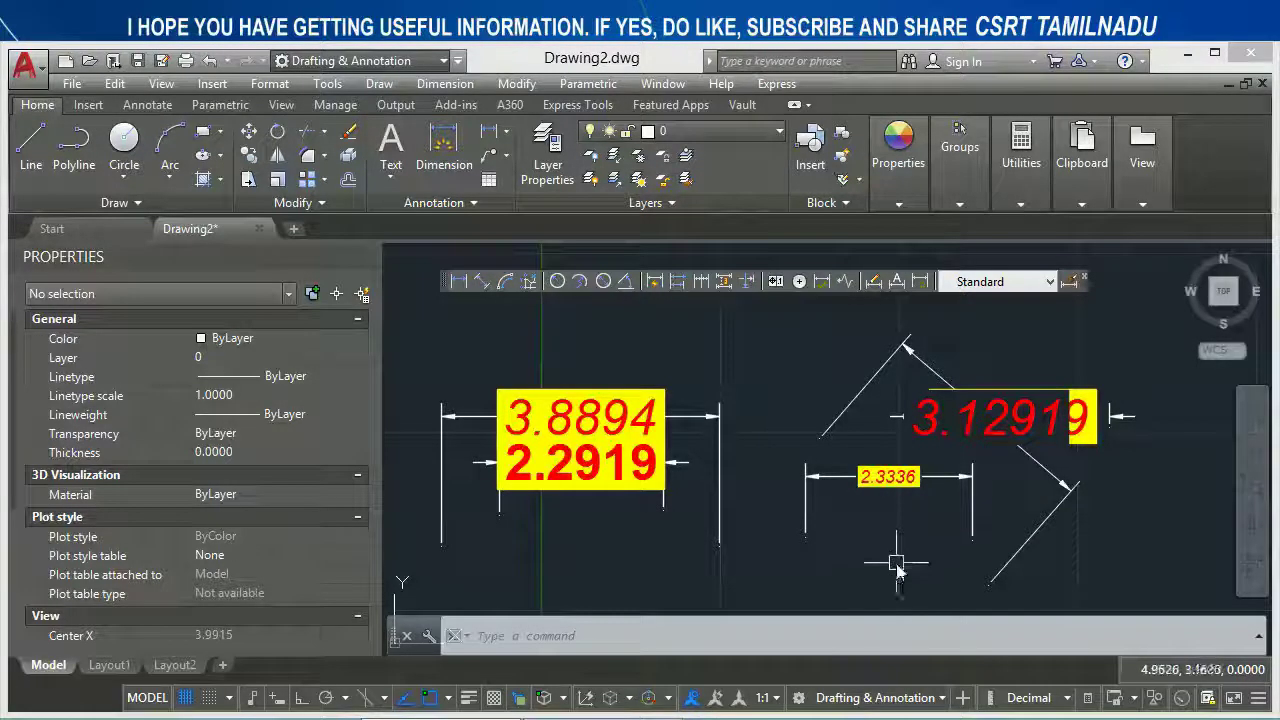
Switch the Standard dimension style's primary unit format to Fractional.
{"action": "type", "text": "d"}
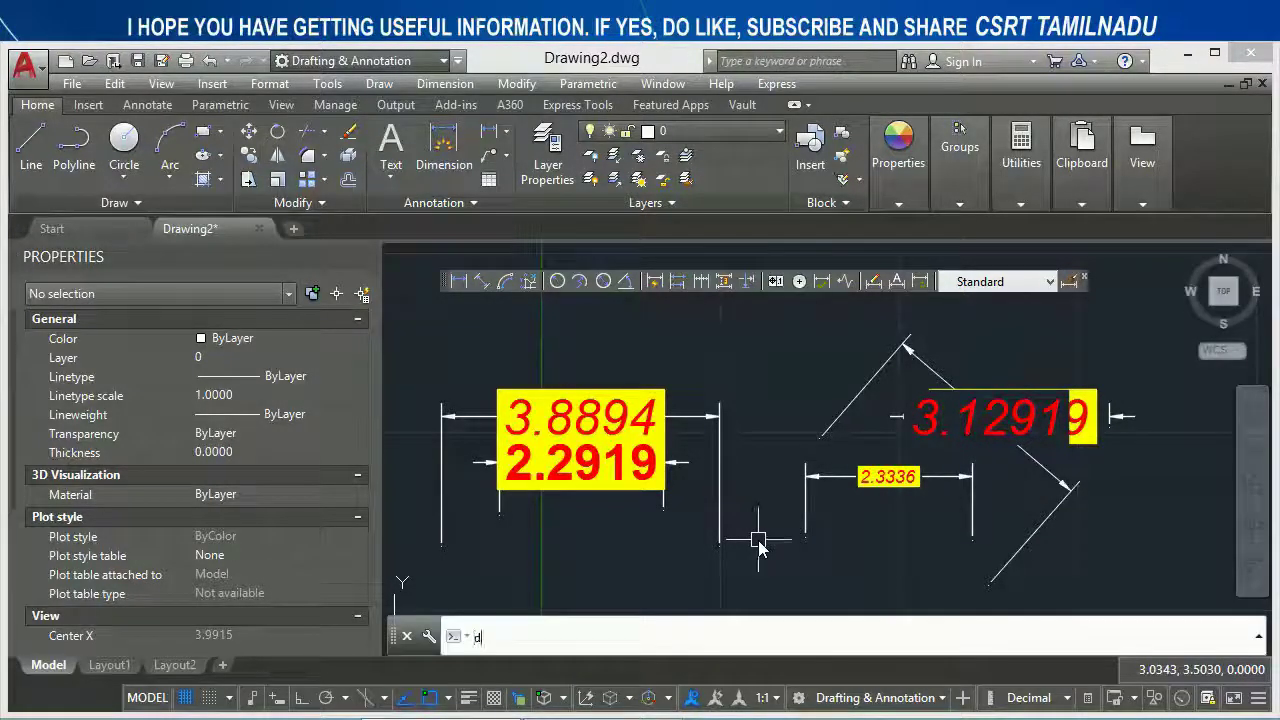
{"action": "key", "text": "Return"}
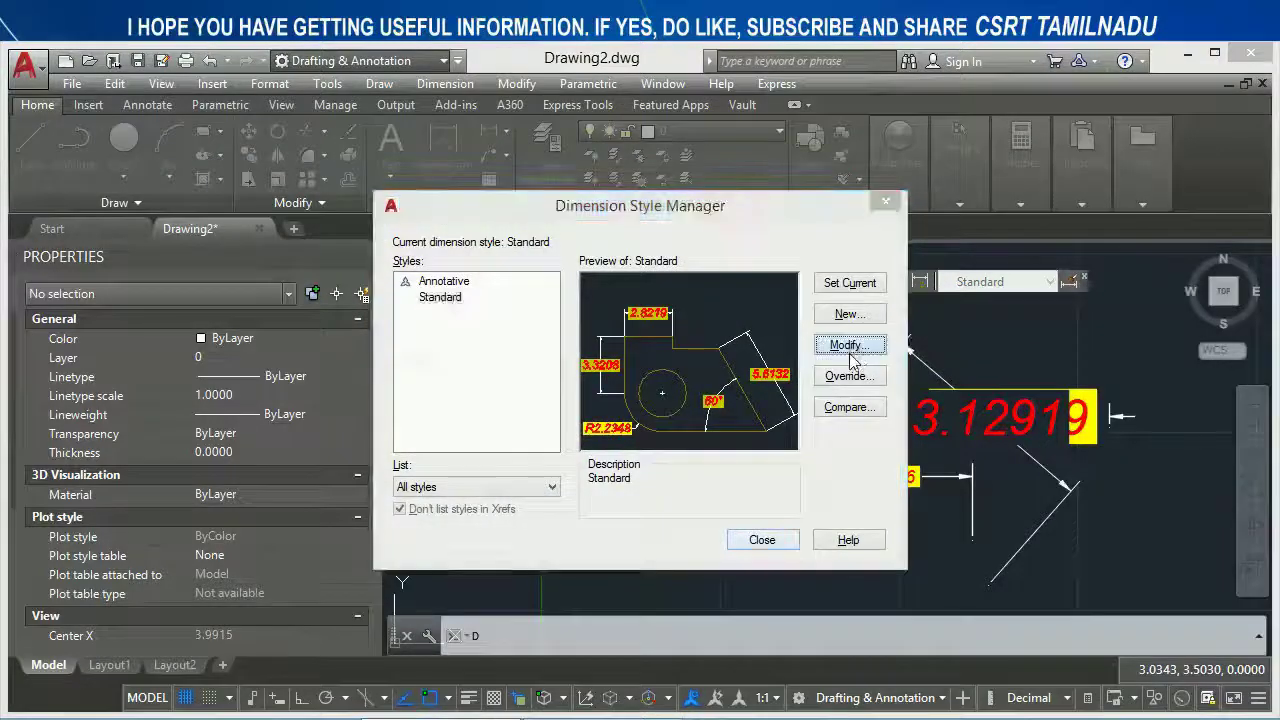
{"action": "left_click", "coordinate": [854, 352]}
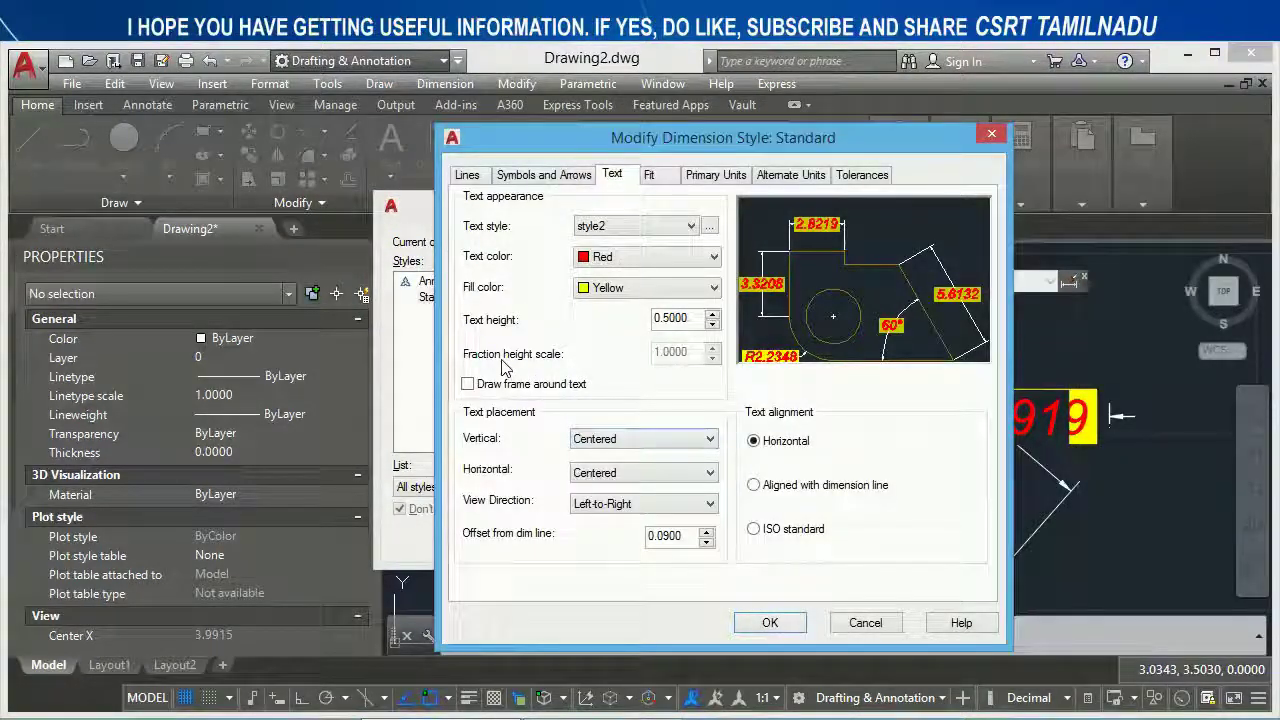
{"action": "left_click", "coordinate": [716, 174]}
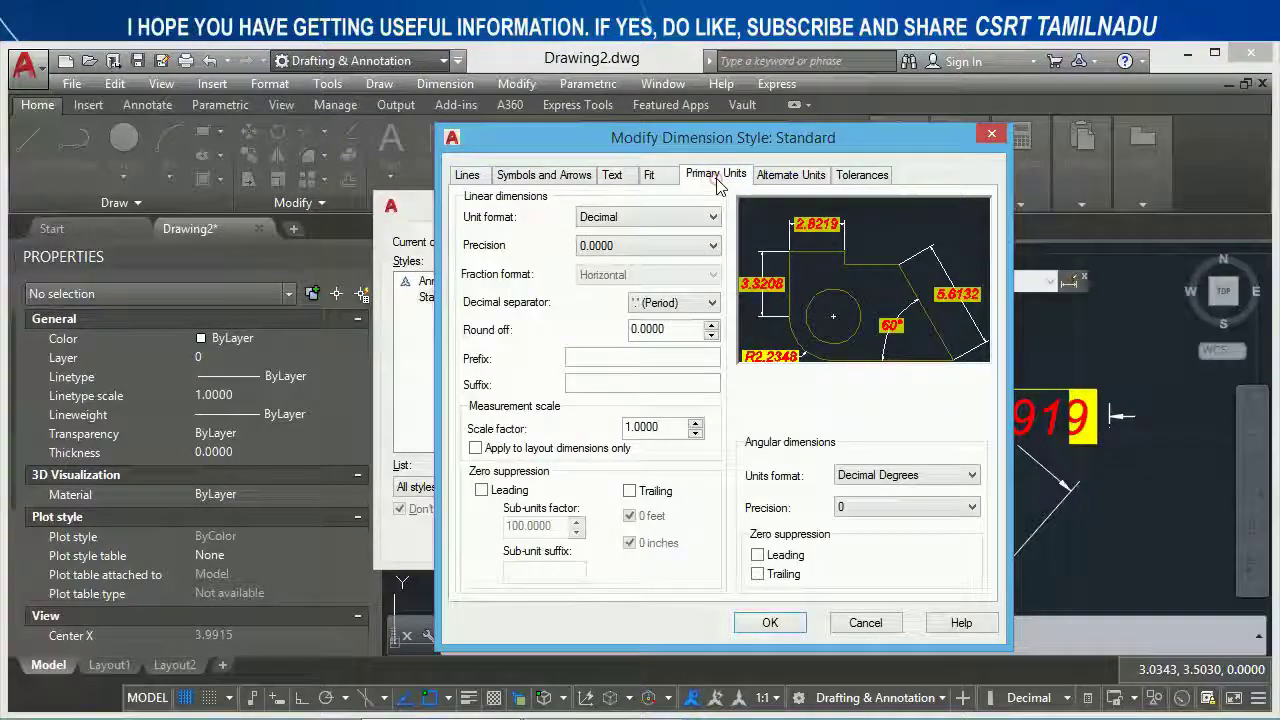
{"action": "left_click", "coordinate": [656, 217]}
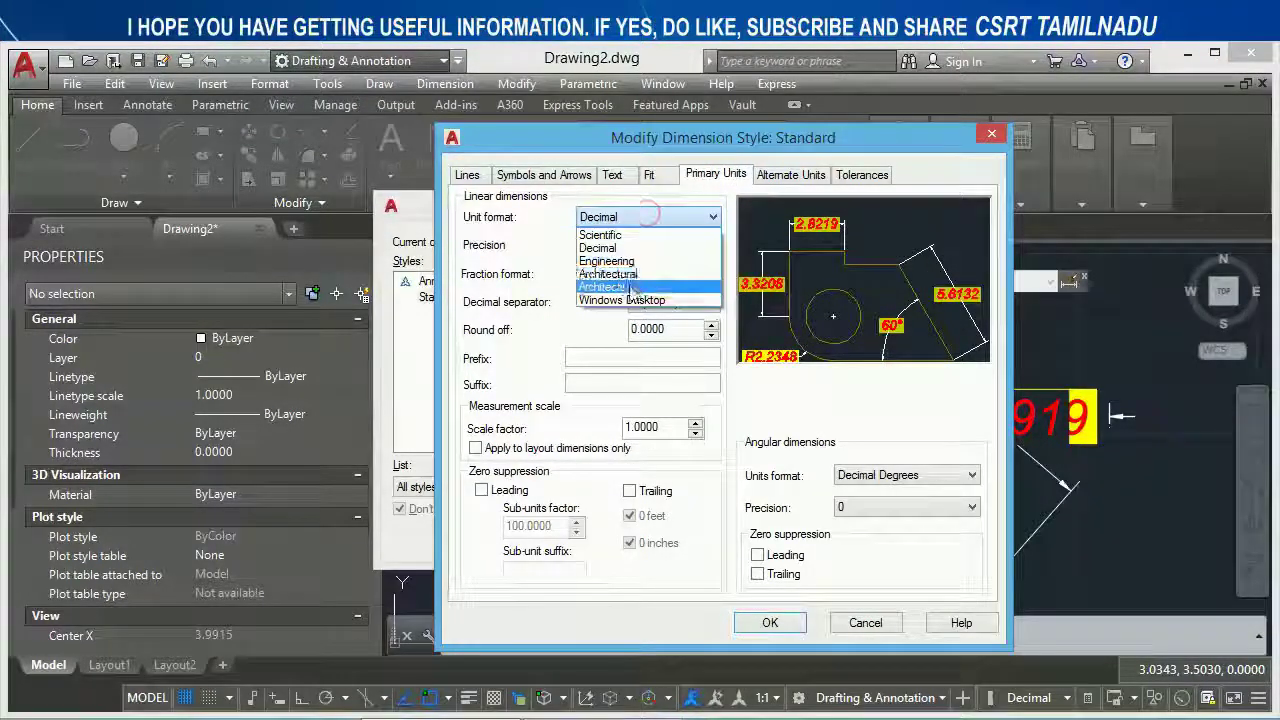
{"action": "left_click", "coordinate": [610, 274]}
Set the fraction height scale to 2 and apply the dimension style.
{"action": "left_click", "coordinate": [611, 176]}
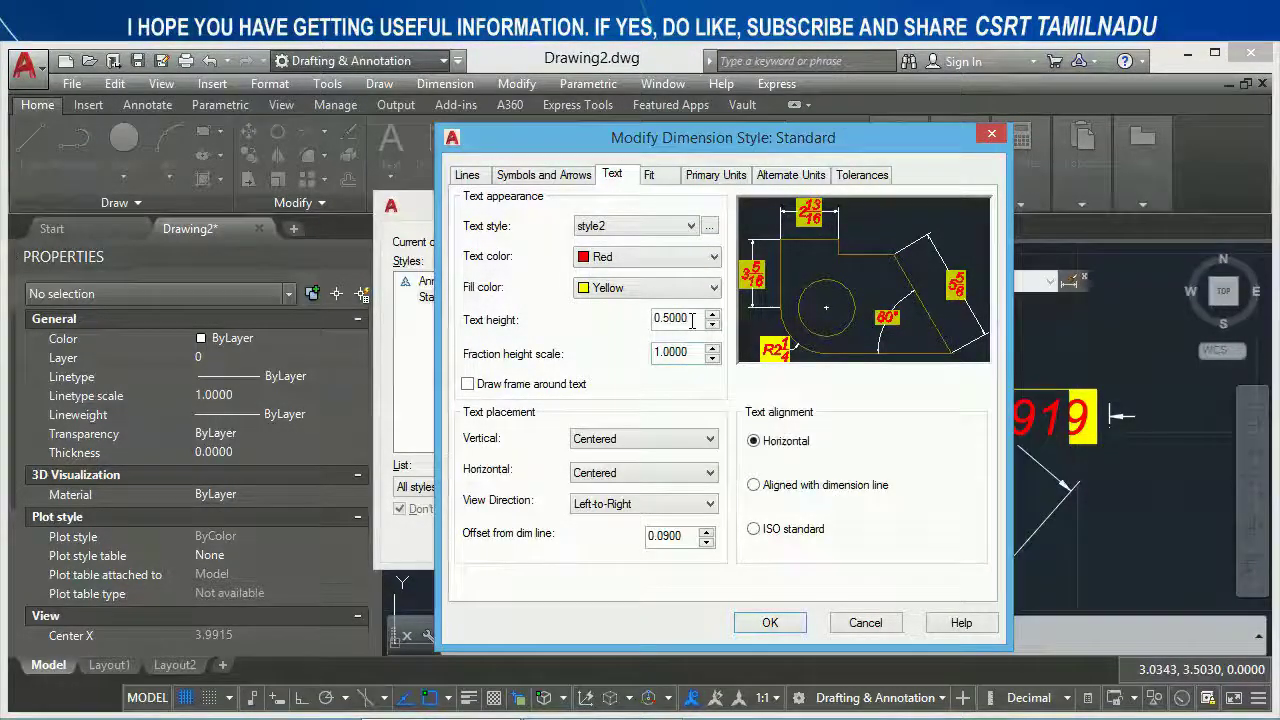
{"action": "double_click", "coordinate": [693, 351]}
{"action": "type", "text": "2"}
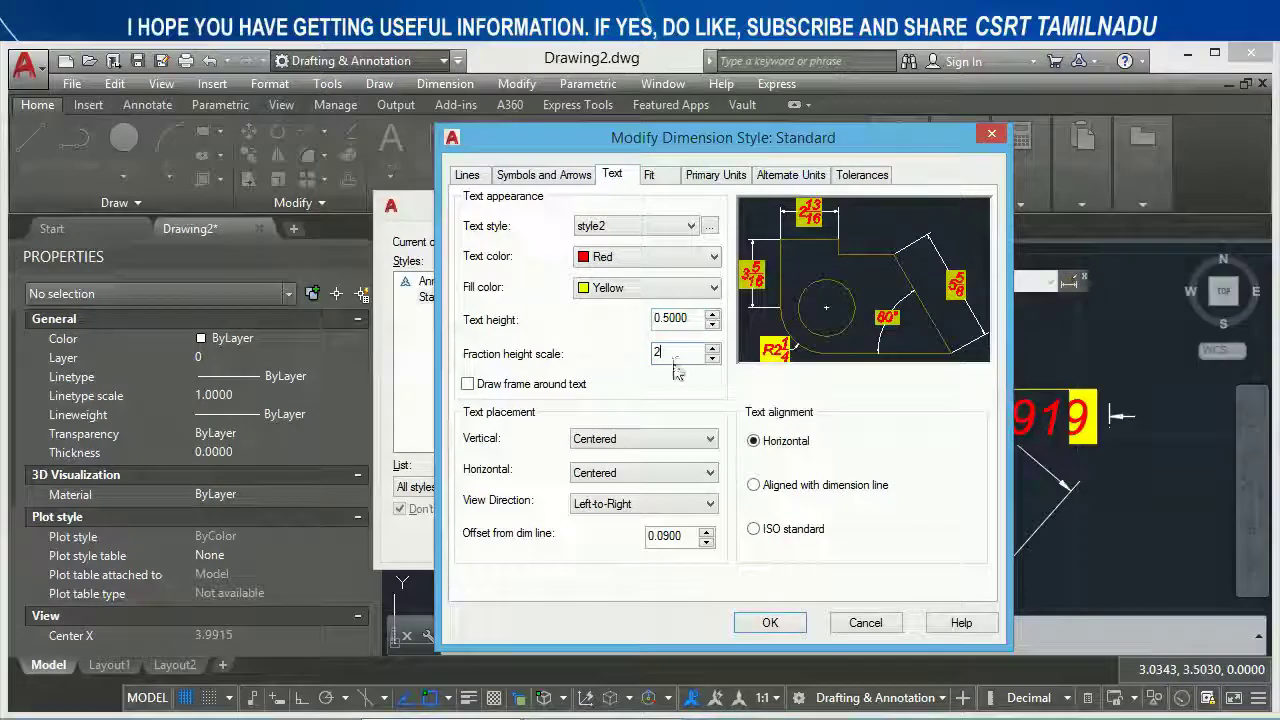
{"action": "left_click", "coordinate": [770, 623]}
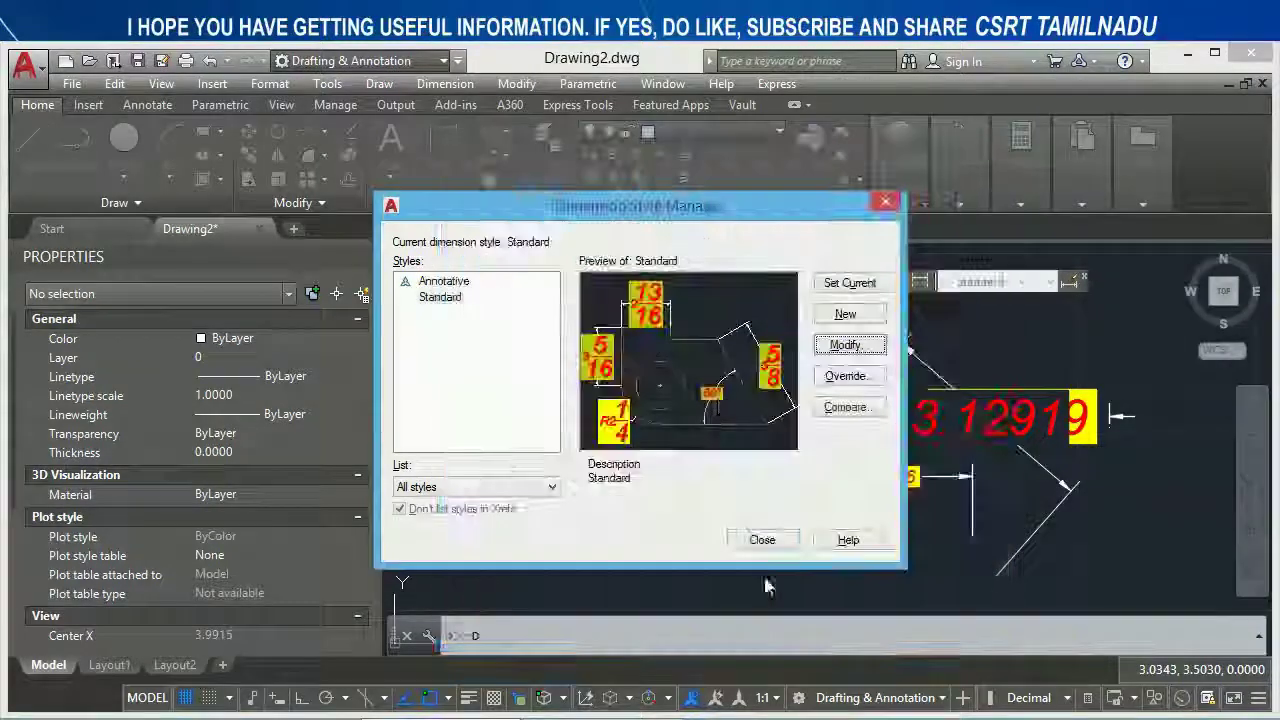
{"action": "left_click_drag", "start_coordinate": [802, 216], "coordinate": [632, 220]}
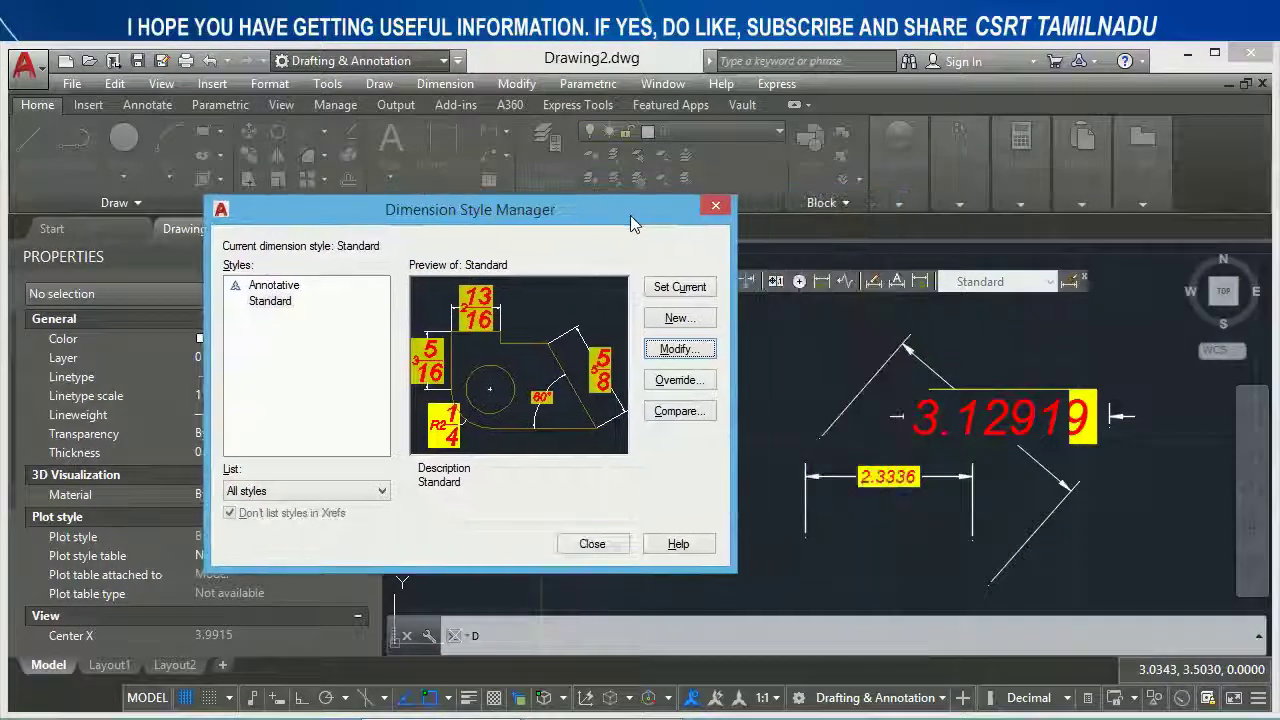
{"action": "left_click", "coordinate": [596, 545]}
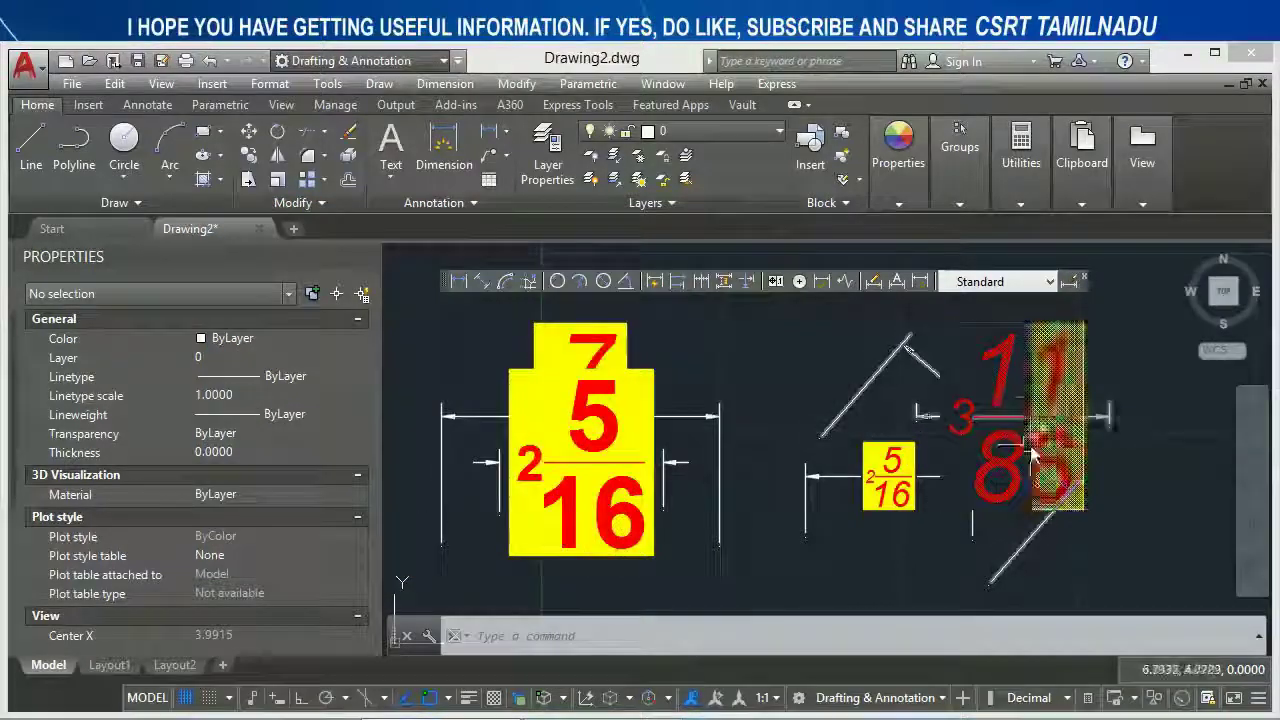
Switch the Standard dimension style's primary units back to Decimal and enable Draw frame around text.
{"action": "type", "text": "d"}
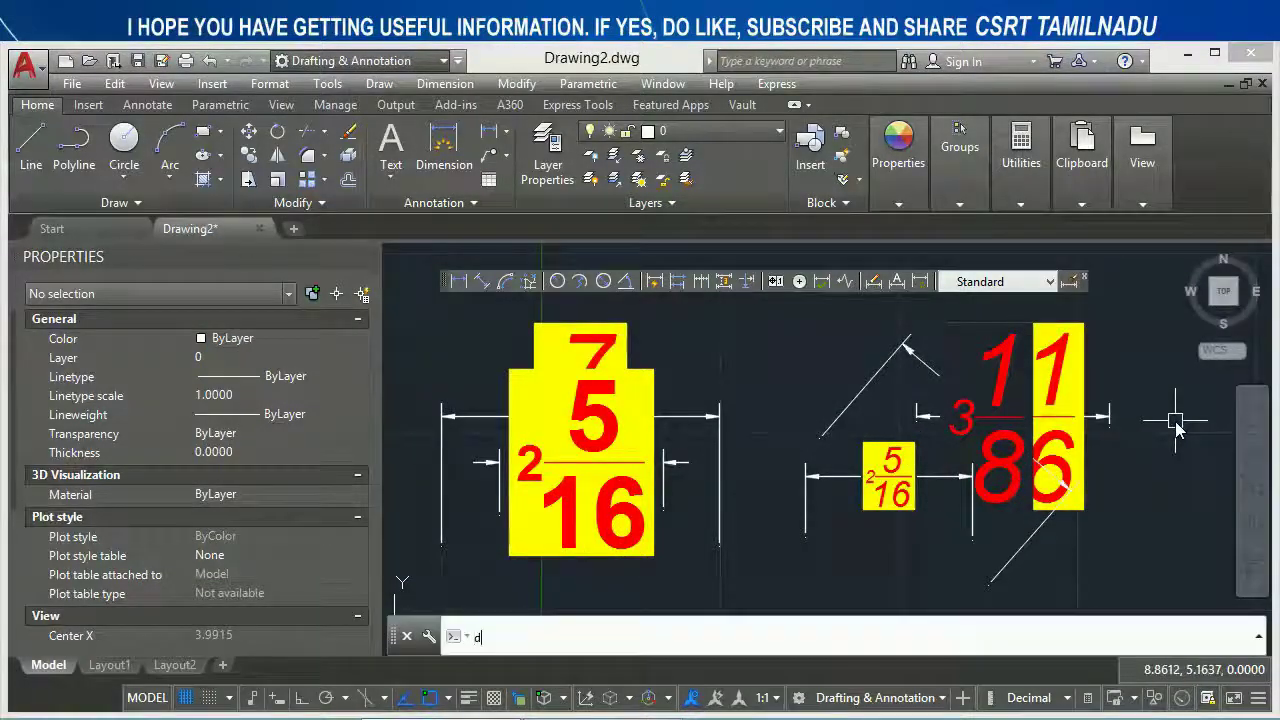
{"action": "key", "text": "Return"}
{"action": "left_click", "coordinate": [866, 345]}
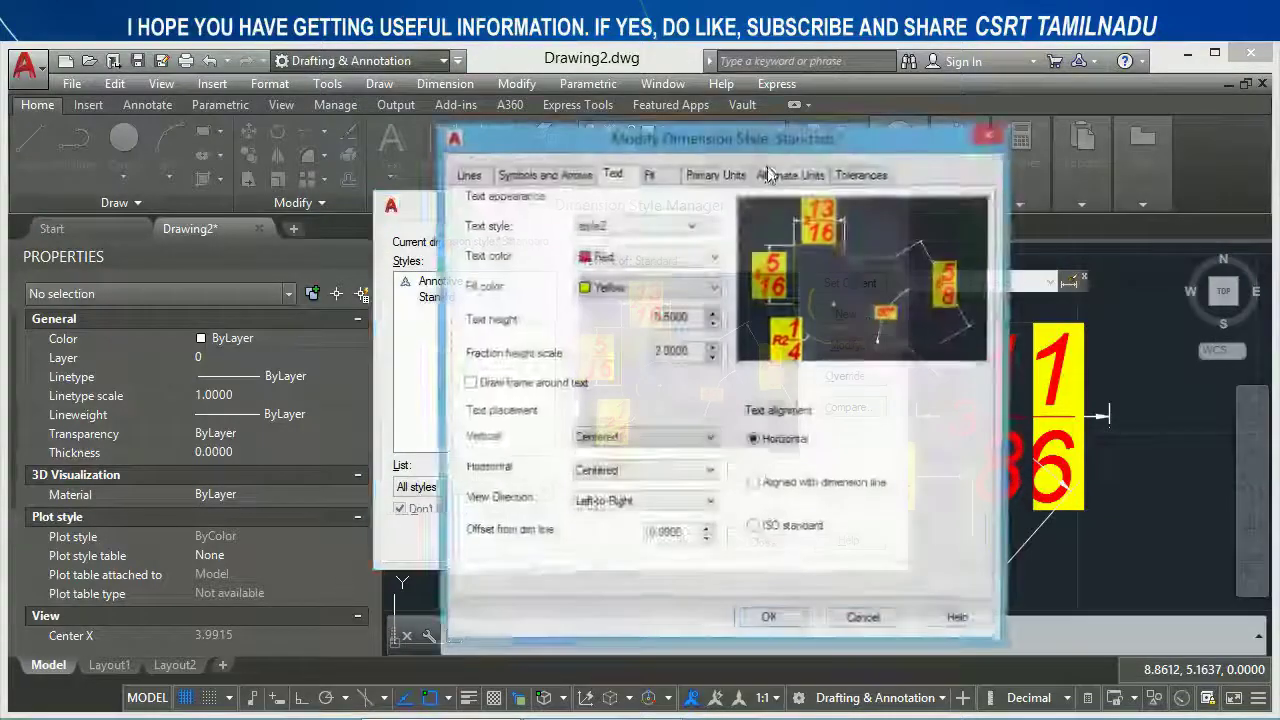
{"action": "left_click", "coordinate": [716, 174]}
{"action": "left_click", "coordinate": [662, 217]}
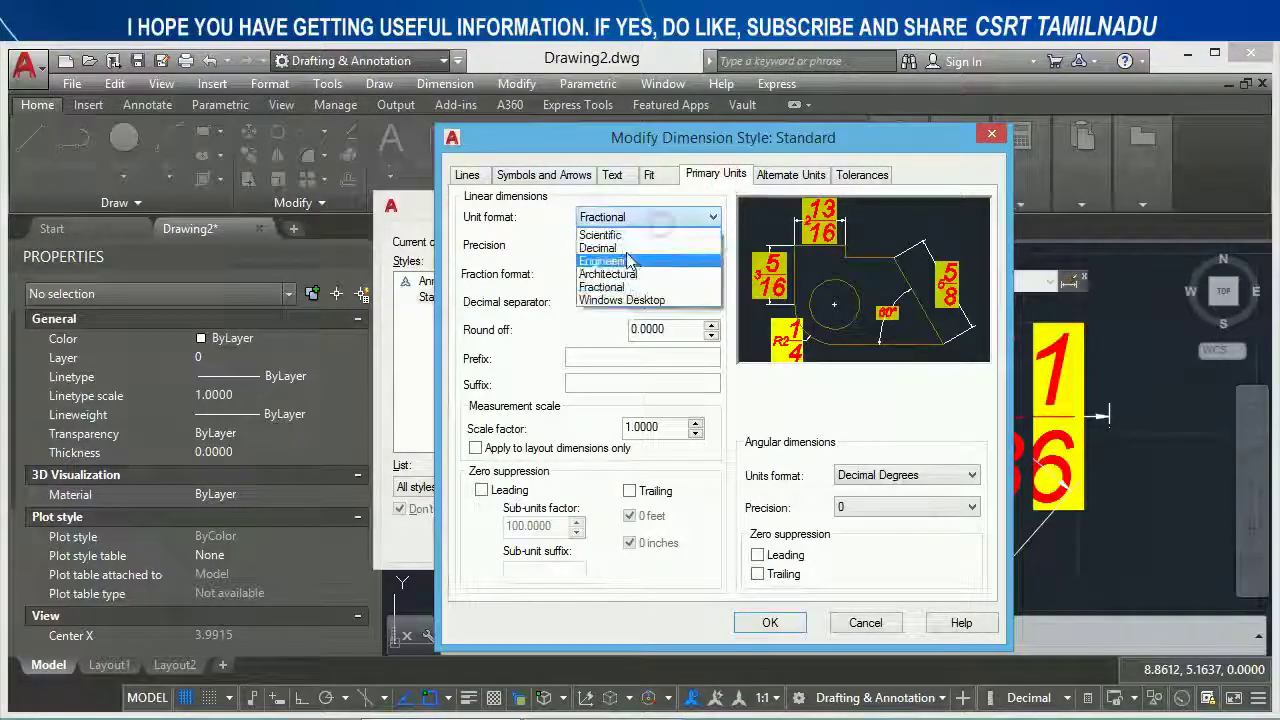
{"action": "left_click", "coordinate": [605, 242]}
{"action": "left_click", "coordinate": [612, 174]}
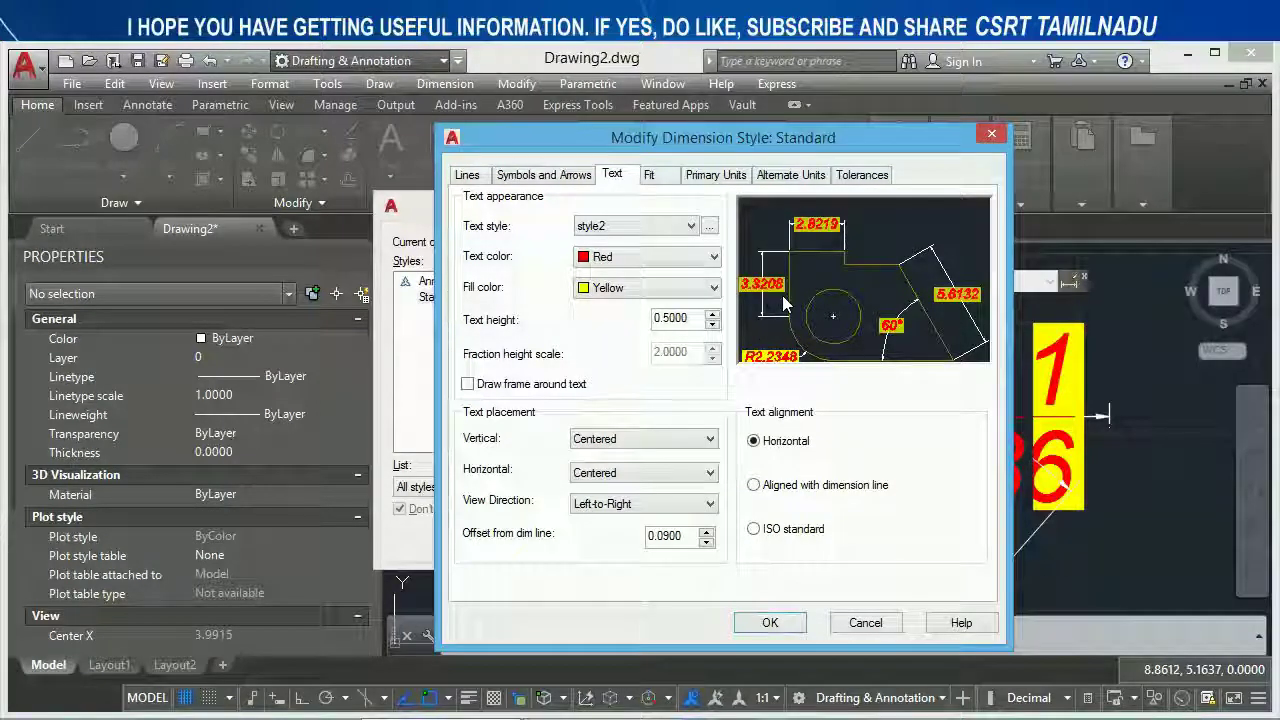
{"action": "left_click", "coordinate": [545, 384]}
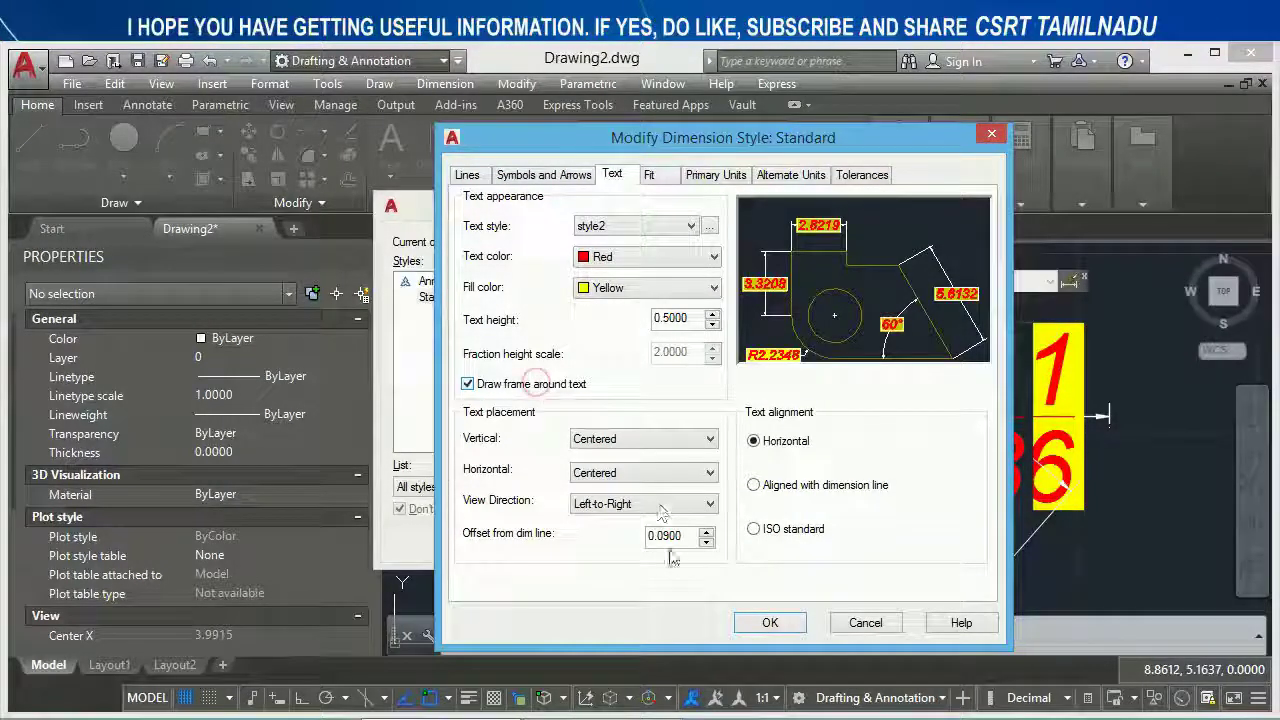
{"action": "left_click", "coordinate": [768, 620]}
{"action": "left_click", "coordinate": [764, 538]}
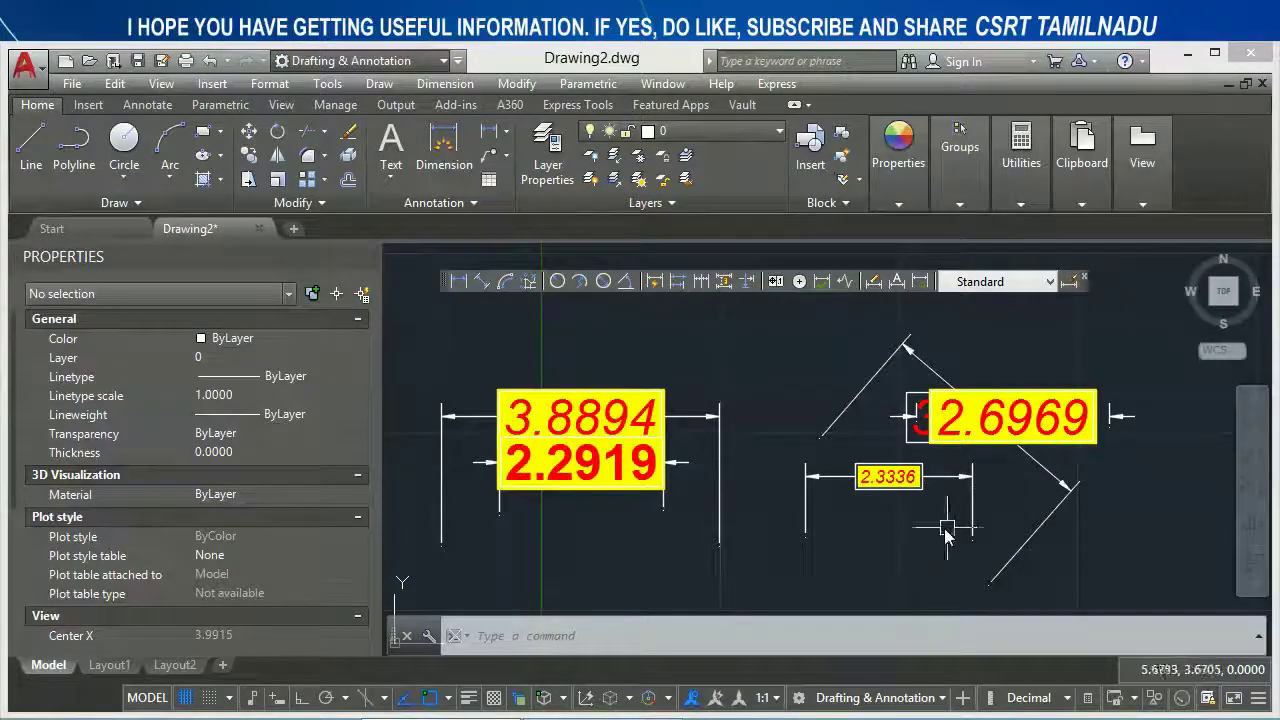
Set the 2.3336 dimension's text fill colour to None in the Properties palette.
{"action": "left_click", "coordinate": [885, 478]}
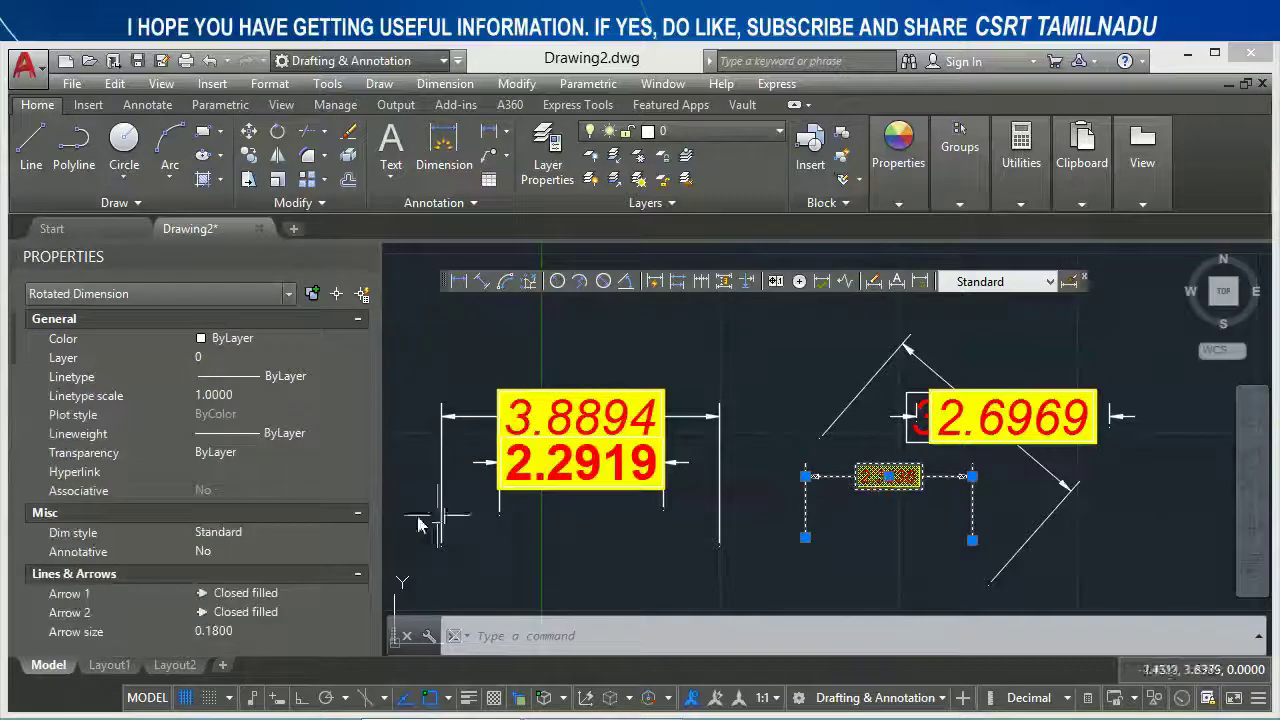
{"action": "scroll", "coordinate": [268, 587], "scroll_direction": "down", "scroll_amount": 5}
{"action": "left_click", "coordinate": [263, 513]}
{"action": "left_click", "coordinate": [263, 513]}
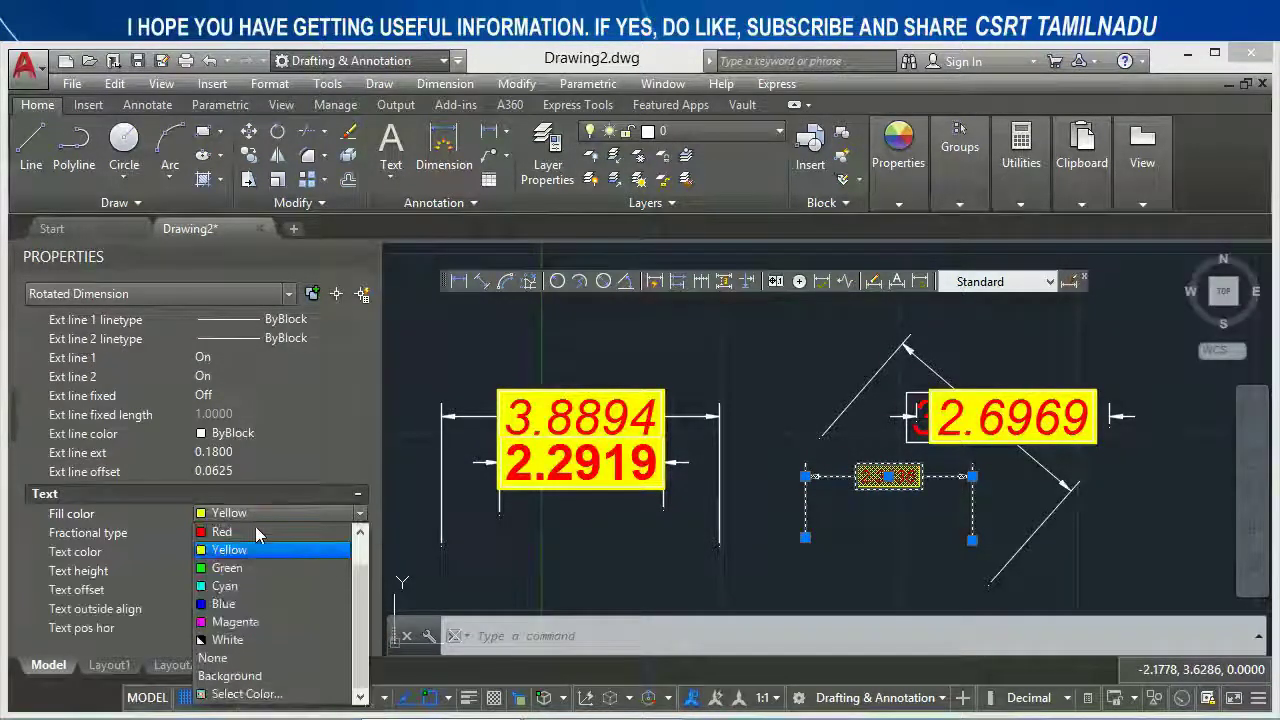
{"action": "left_click", "coordinate": [238, 658]}
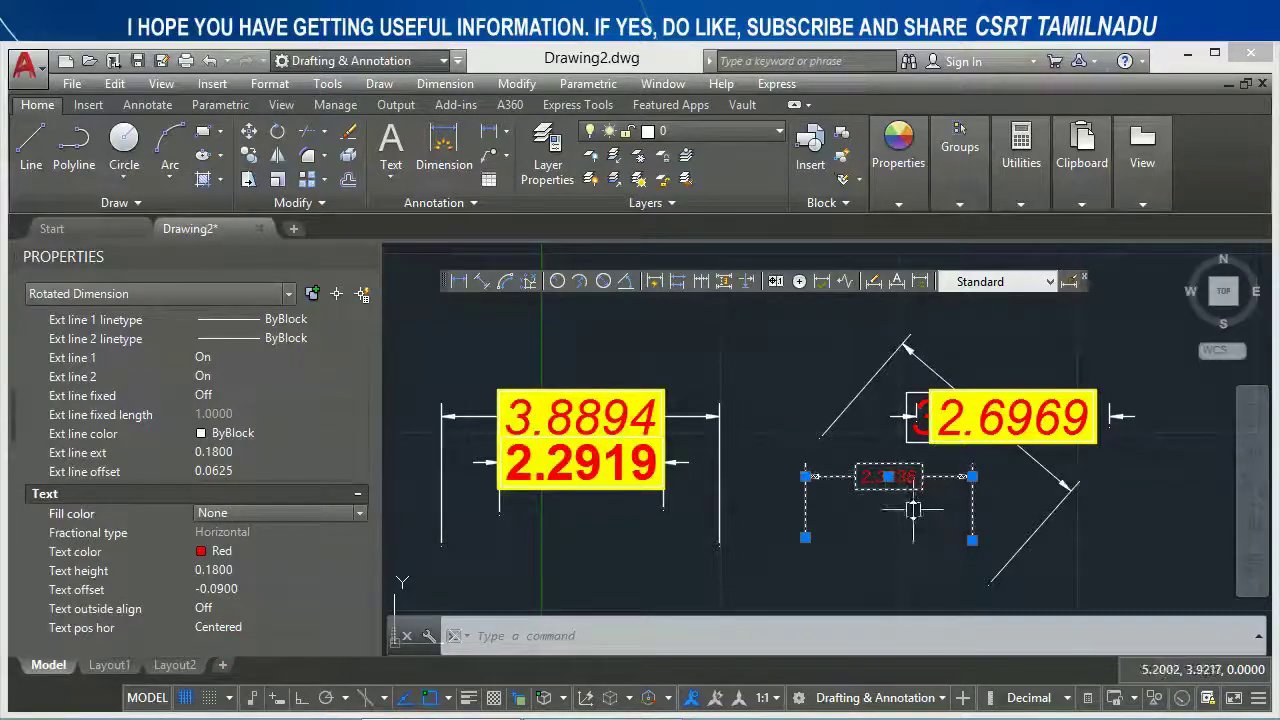
{"action": "key", "text": "Escape"}
{"action": "type", "text": "d"}
{"action": "key", "text": "Return"}
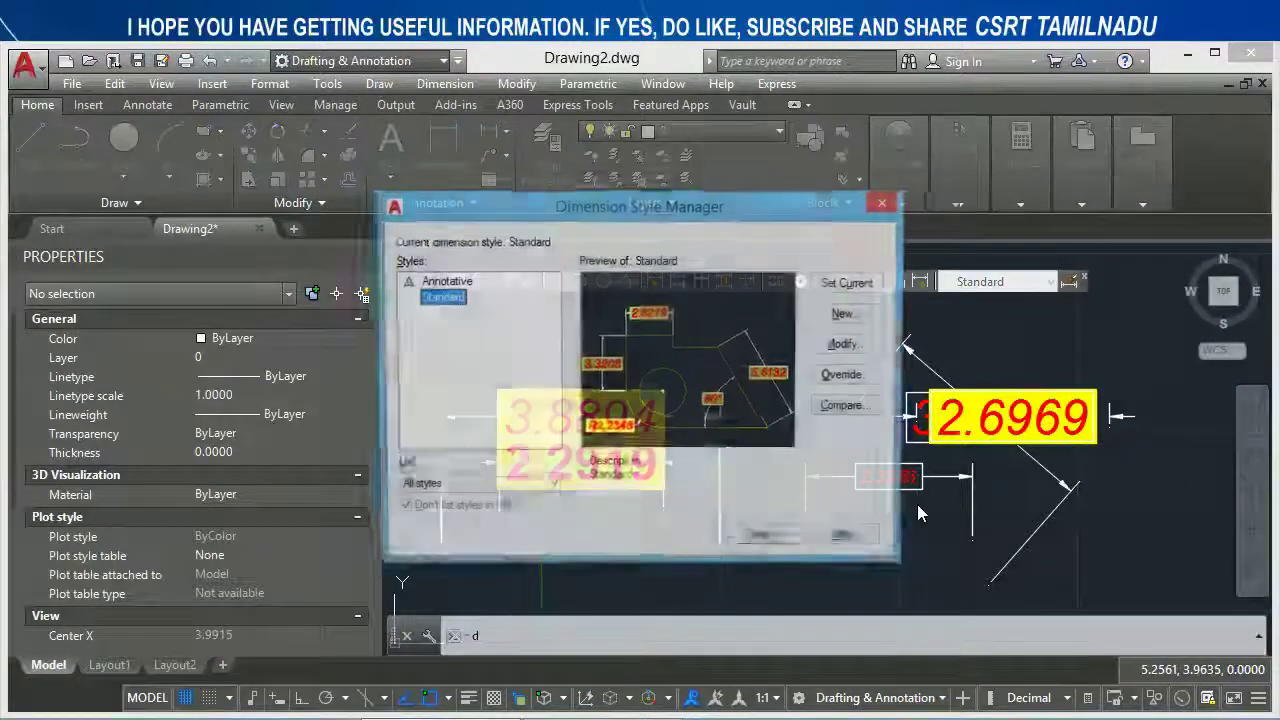
{"action": "left_click", "coordinate": [845, 345]}
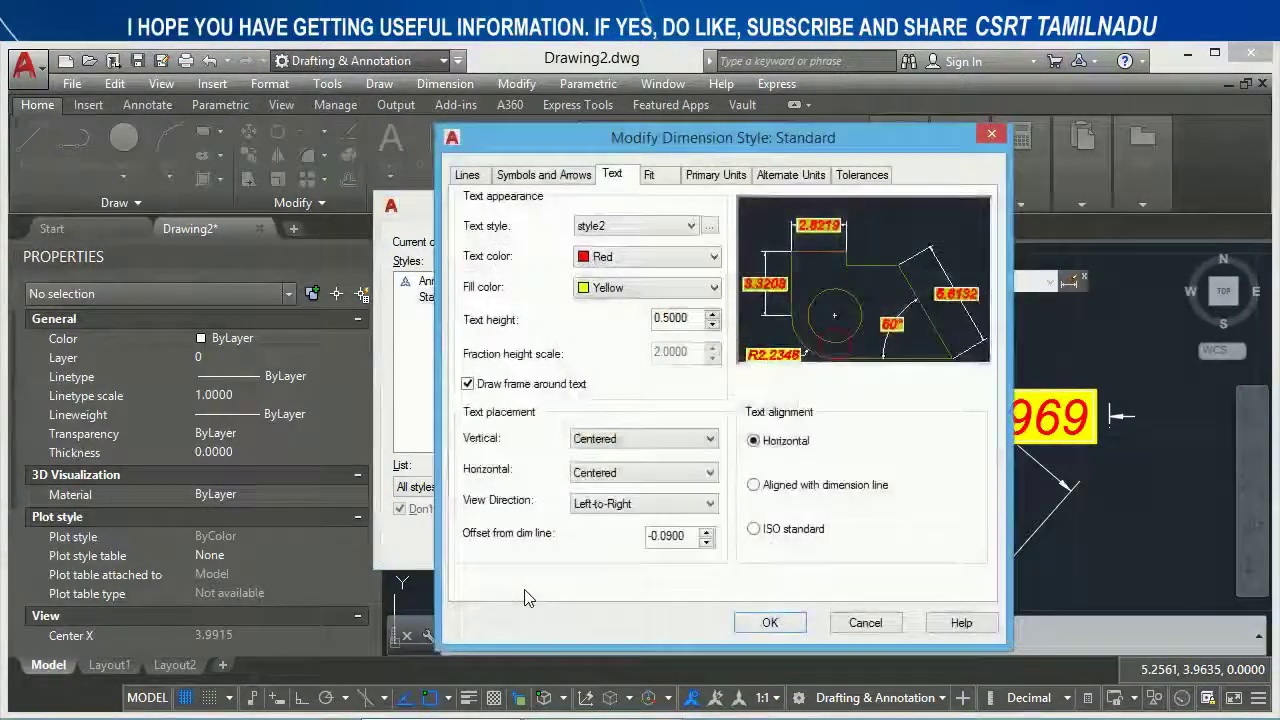
{"action": "left_click", "coordinate": [620, 442]}
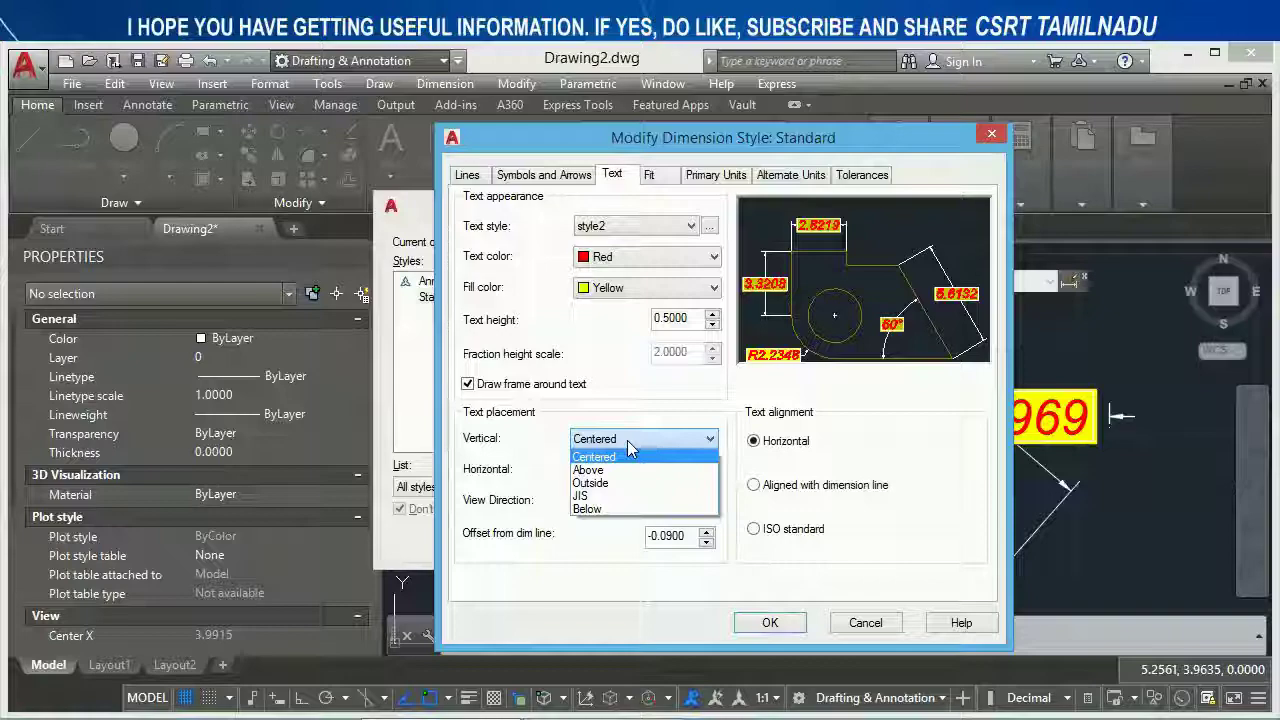
{"action": "left_click", "coordinate": [613, 456]}
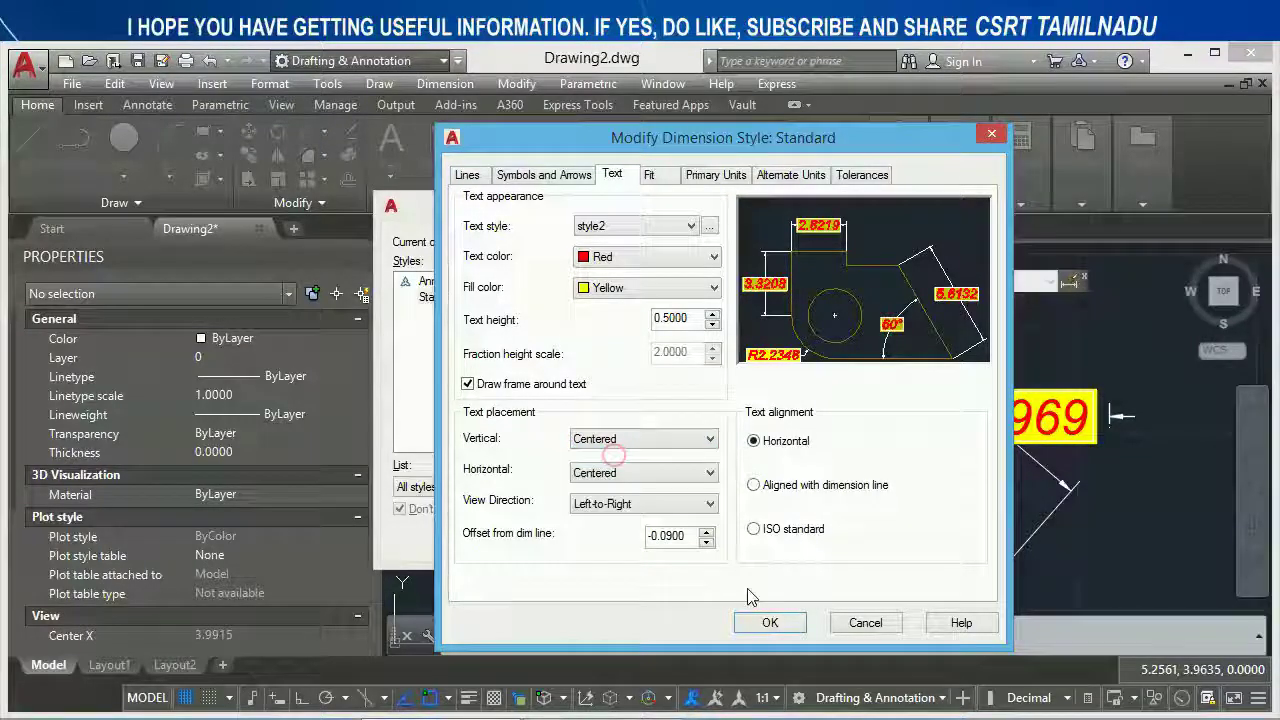
{"action": "left_click", "coordinate": [769, 622]}
{"action": "left_click", "coordinate": [758, 540]}
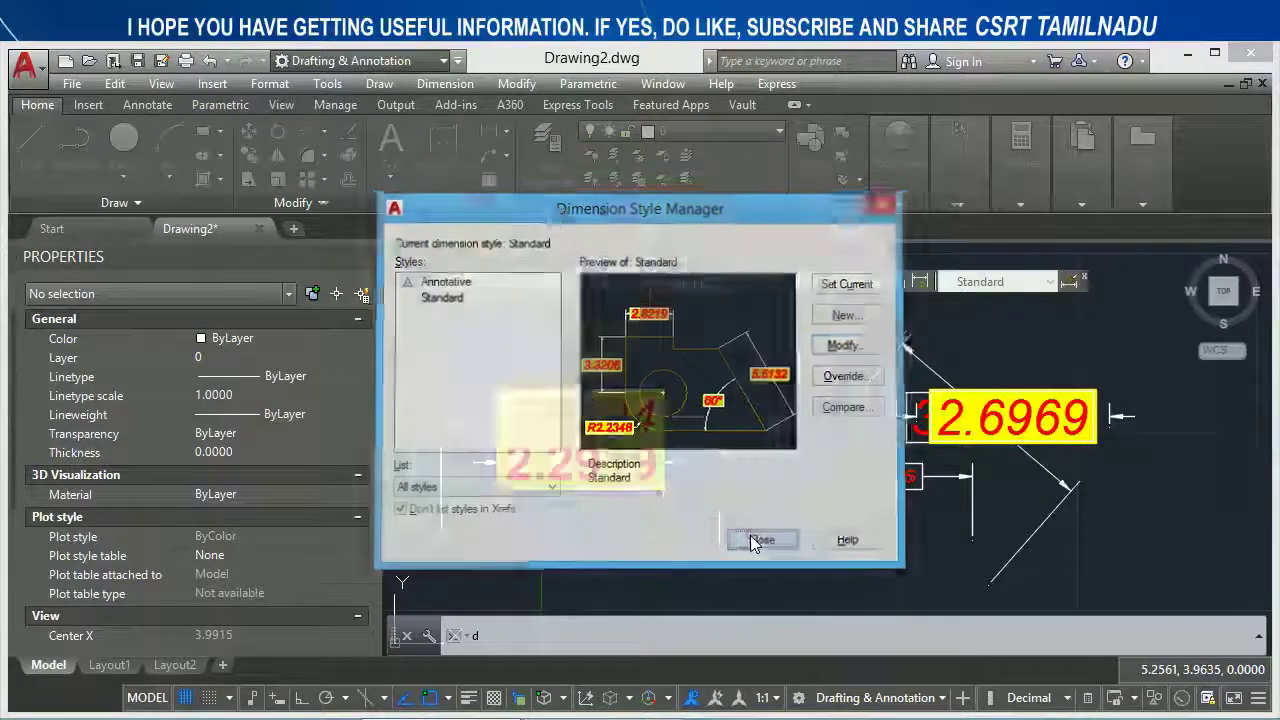
{"action": "mouse_move", "coordinate": [708, 534]}
{"action": "middle_mouse_down"}
{"action": "mouse_move", "coordinate": [711, 495]}
{"action": "mouse_move", "coordinate": [745, 473]}
{"action": "mouse_move", "coordinate": [1006, 477]}
{"action": "middle_mouse_up"}
{"action": "left_click", "coordinate": [458, 281]}
{"action": "left_click", "coordinate": [752, 457]}
Finish the 4.4362 linear dimension and window-select it to inspect its properties.
{"action": "left_click", "coordinate": [961, 478]}
{"action": "left_click", "coordinate": [955, 374]}
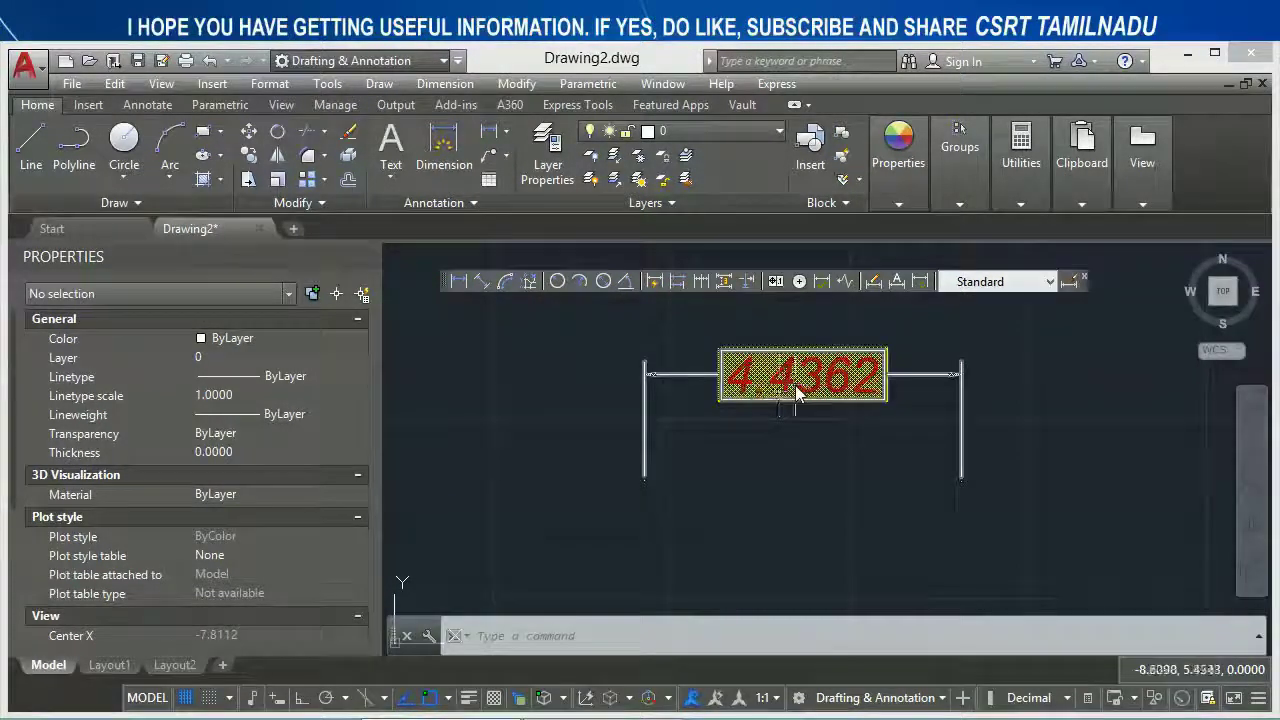
{"action": "left_click", "coordinate": [709, 409]}
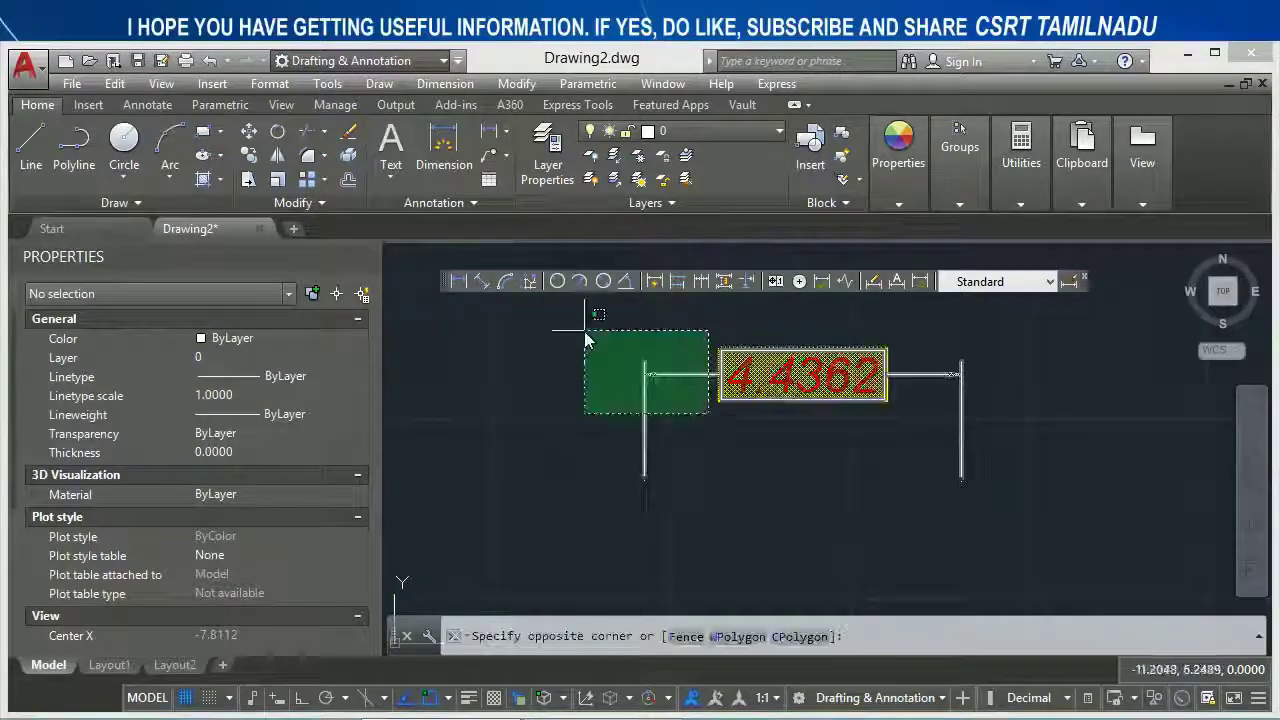
{"action": "left_click", "coordinate": [585, 332]}
{"action": "scroll", "coordinate": [193, 585], "scroll_direction": "down", "scroll_amount": 5}
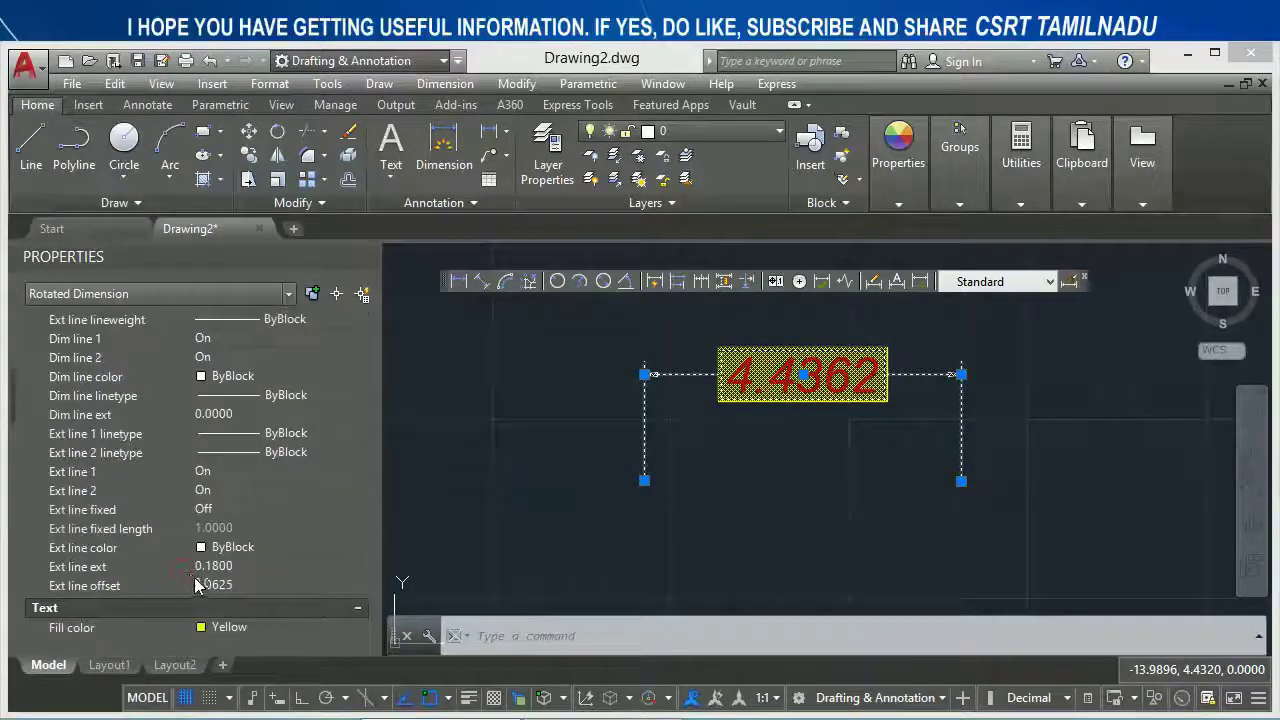
{"action": "scroll", "coordinate": [200, 590], "scroll_direction": "down", "scroll_amount": 5}
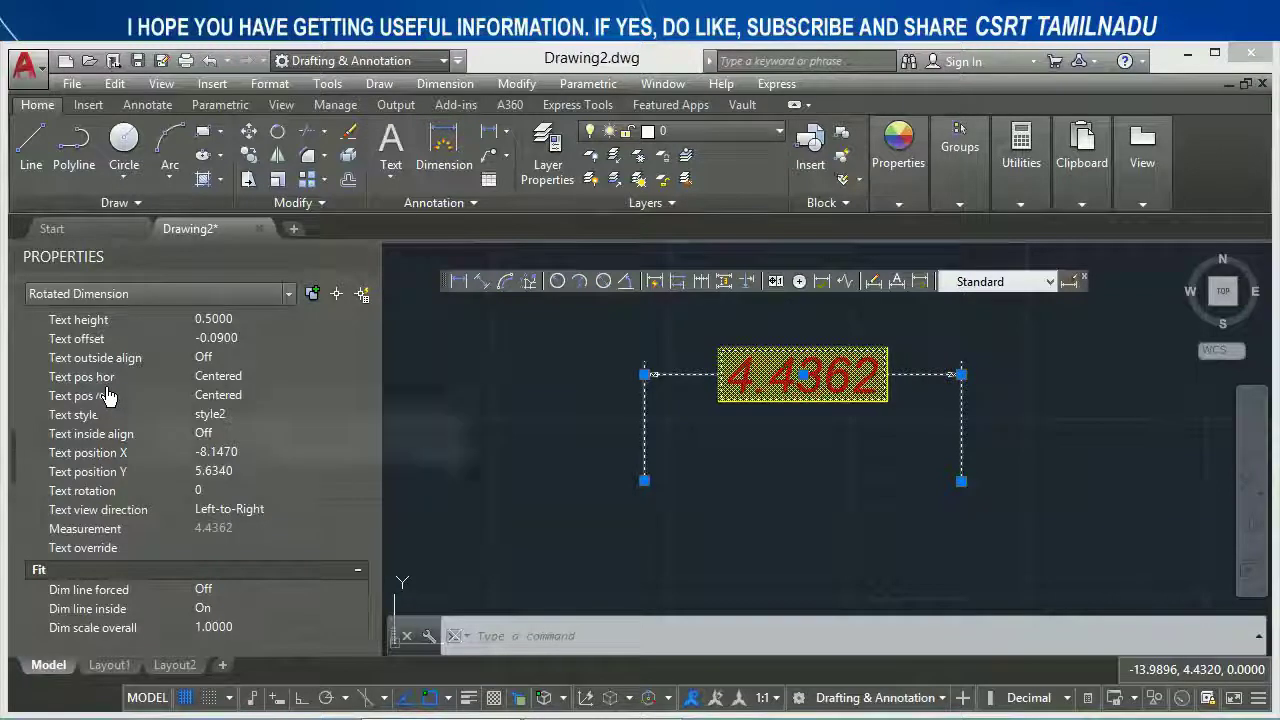
Try vertical text positions Above, Outside and JIS on the 4.4362 dimension, finishing with Below.
{"action": "left_click", "coordinate": [232, 397]}
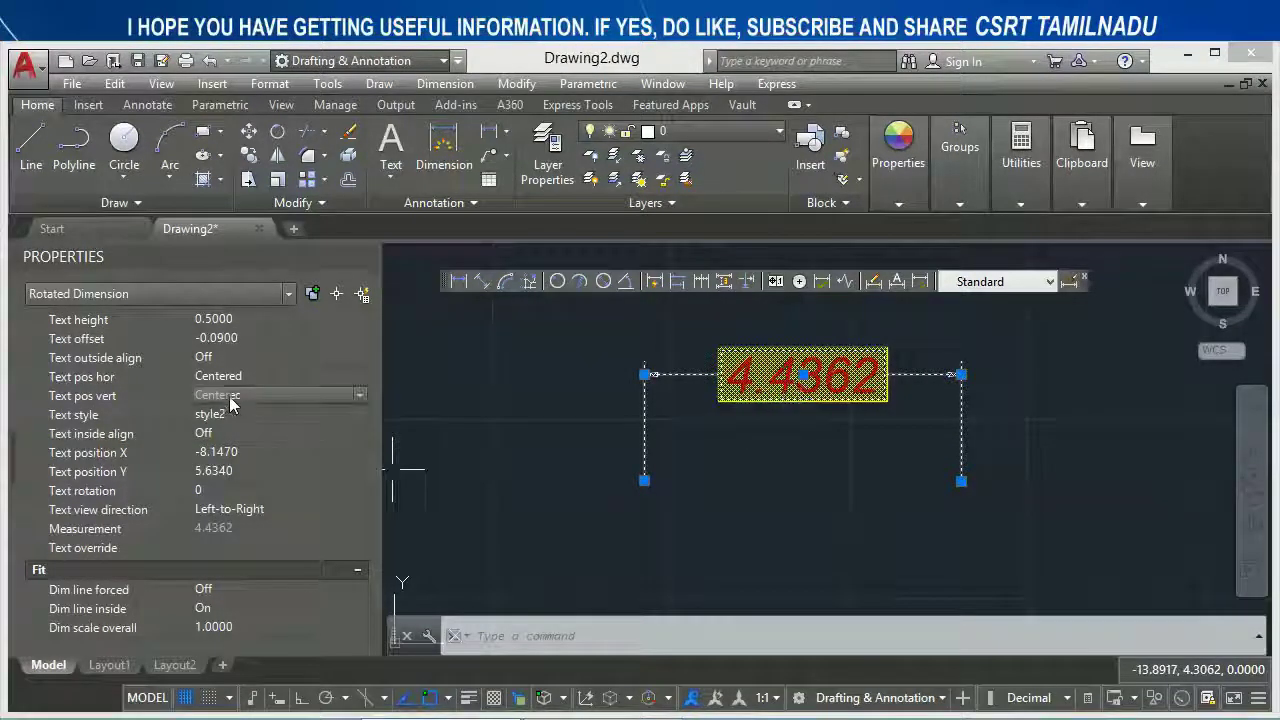
{"action": "left_click", "coordinate": [233, 432]}
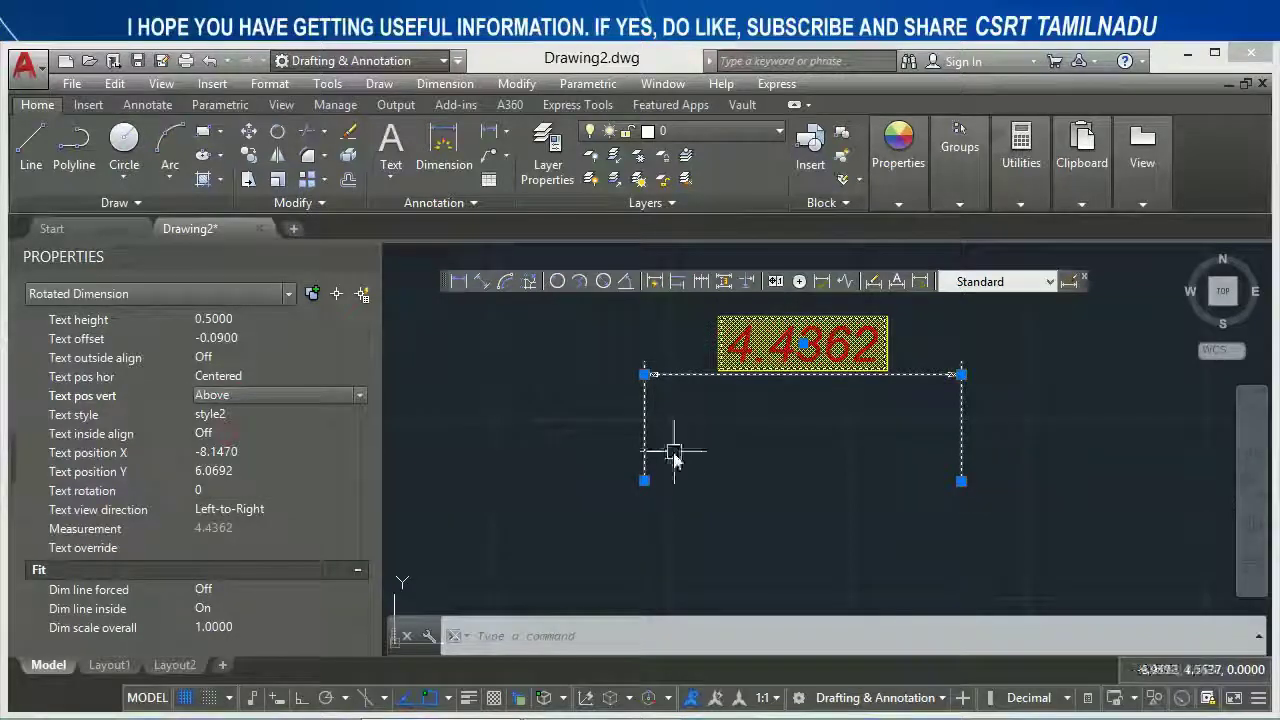
{"action": "left_click", "coordinate": [236, 400]}
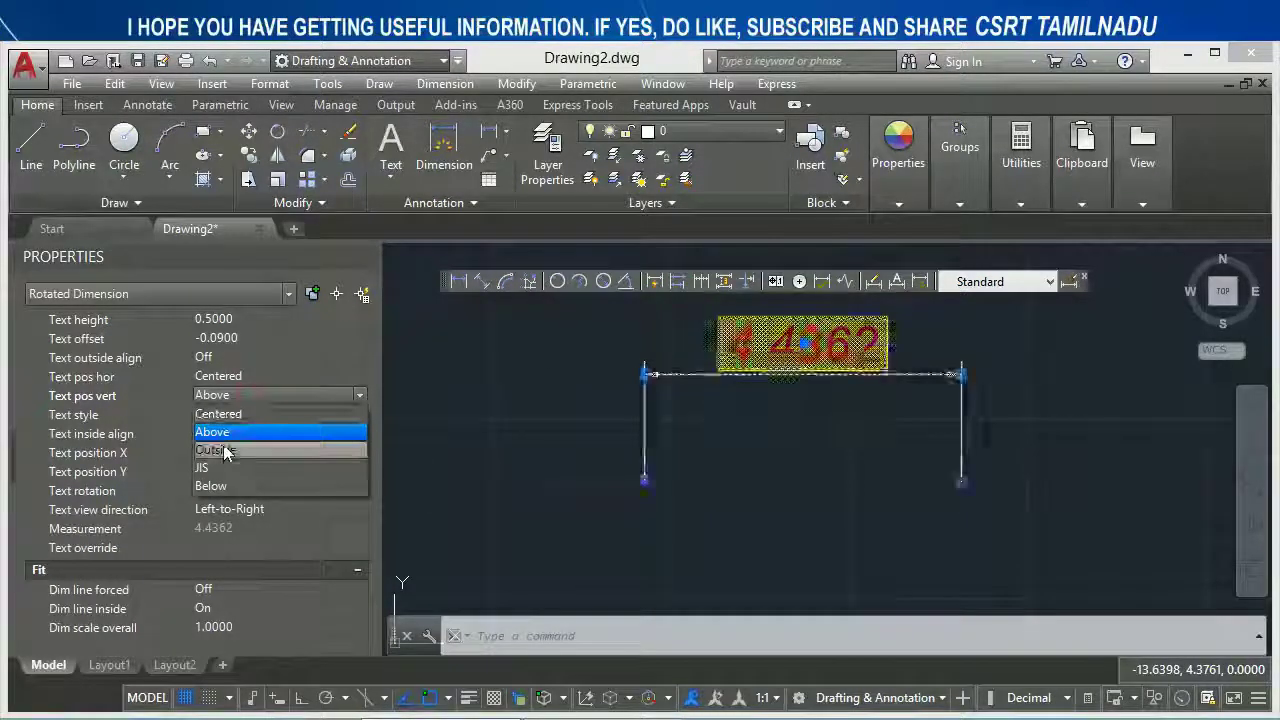
{"action": "left_click", "coordinate": [222, 450]}
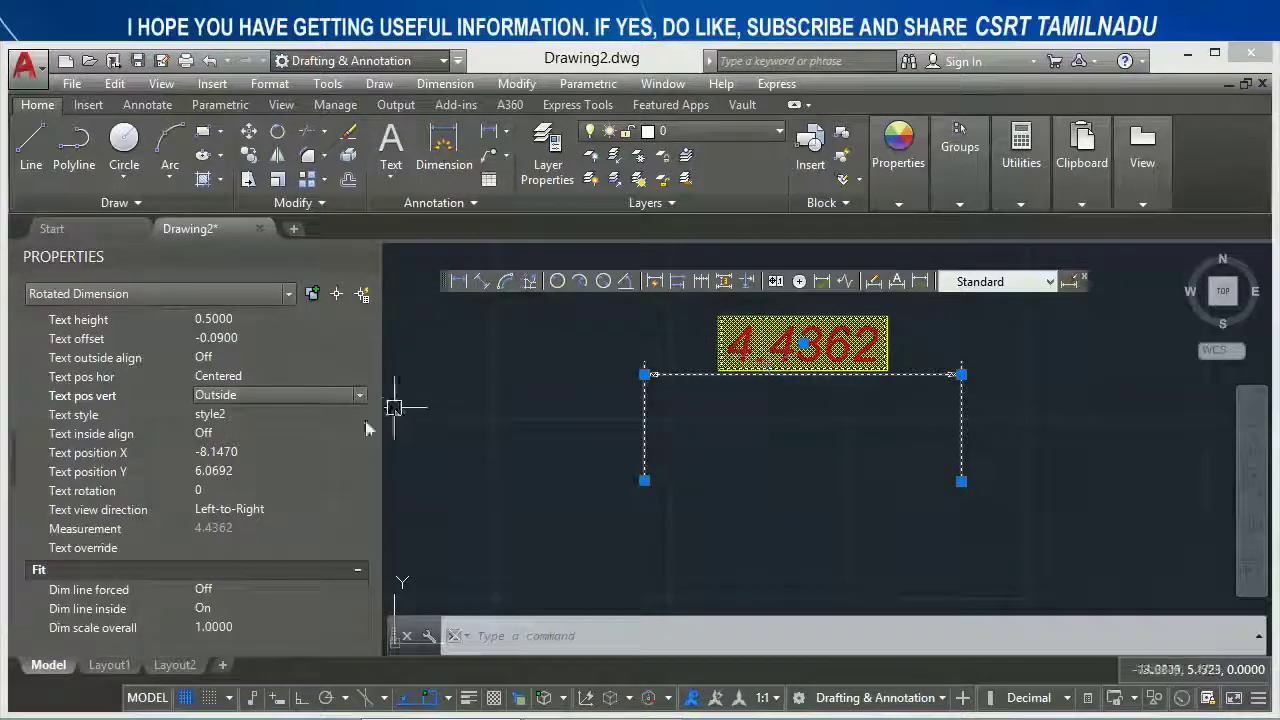
{"action": "left_click", "coordinate": [279, 395]}
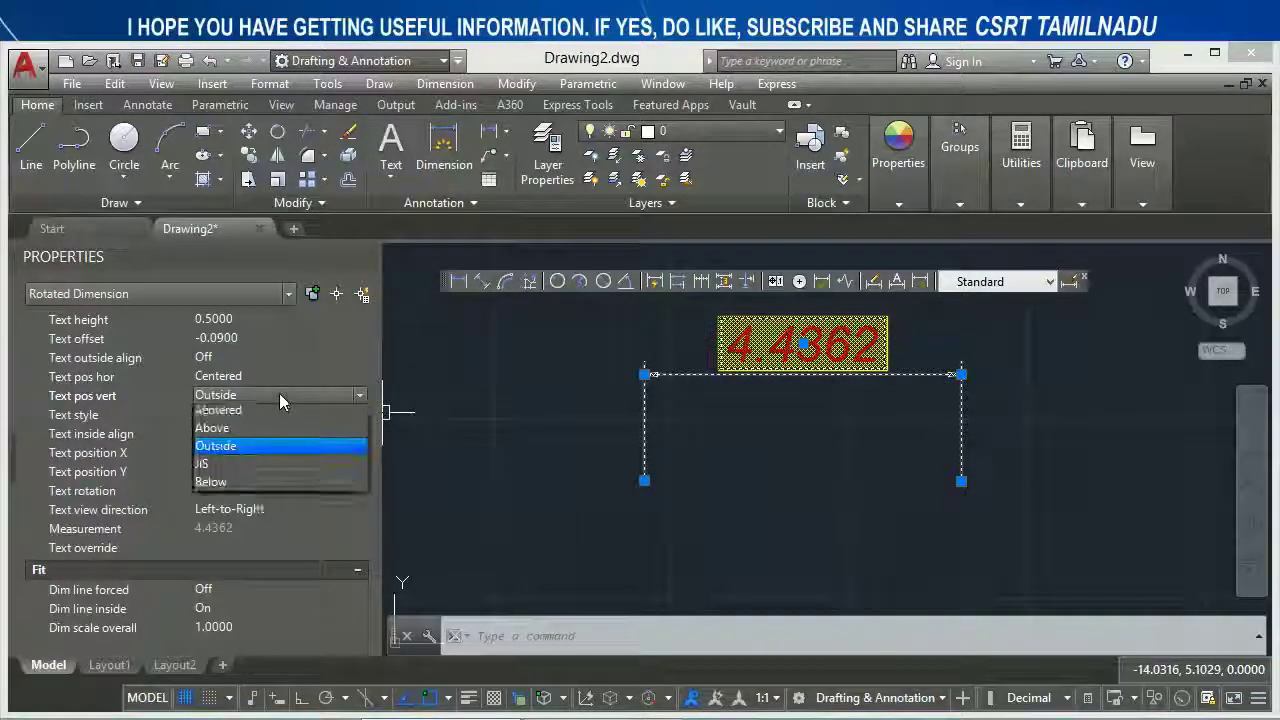
{"action": "left_click", "coordinate": [224, 468]}
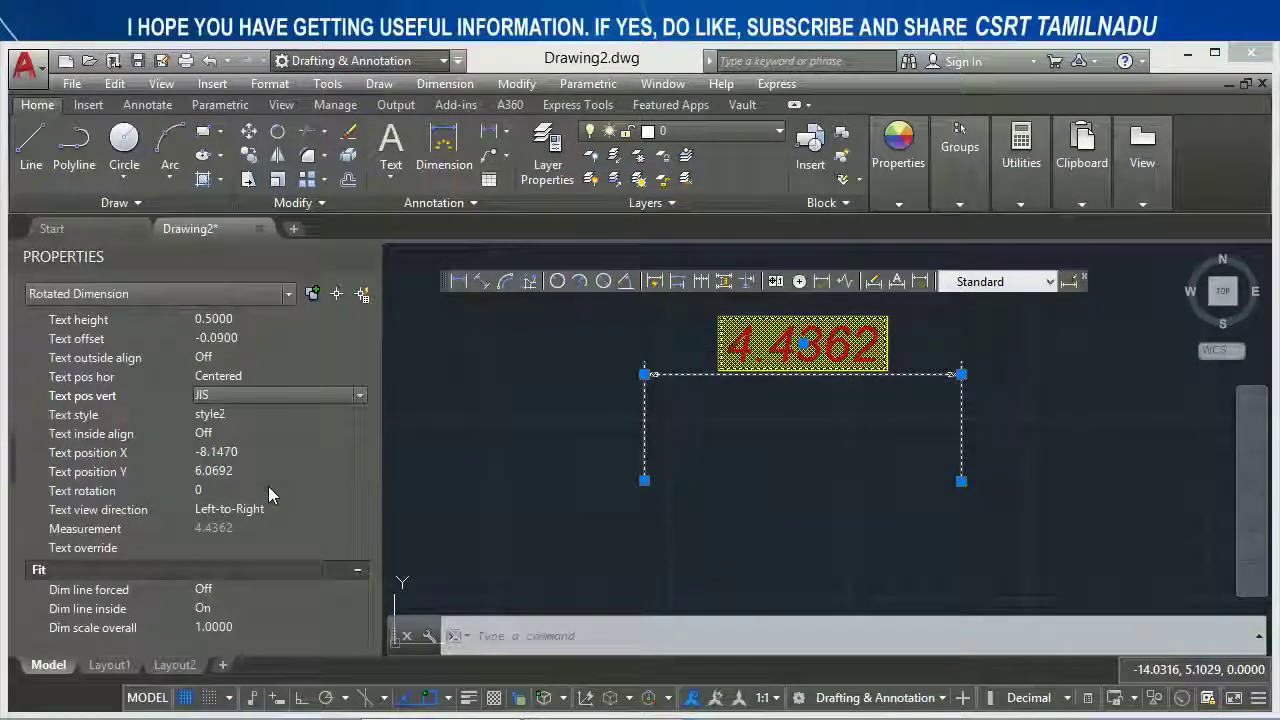
{"action": "left_click", "coordinate": [257, 396]}
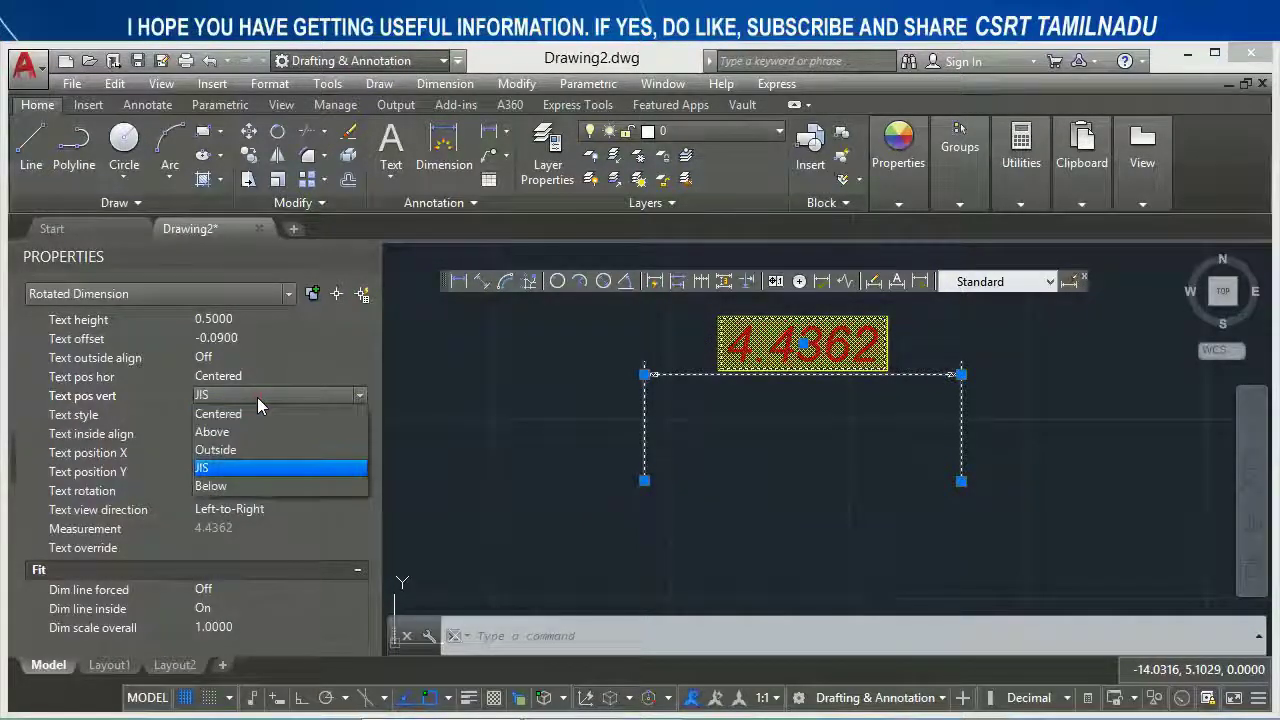
{"action": "left_click", "coordinate": [219, 489]}
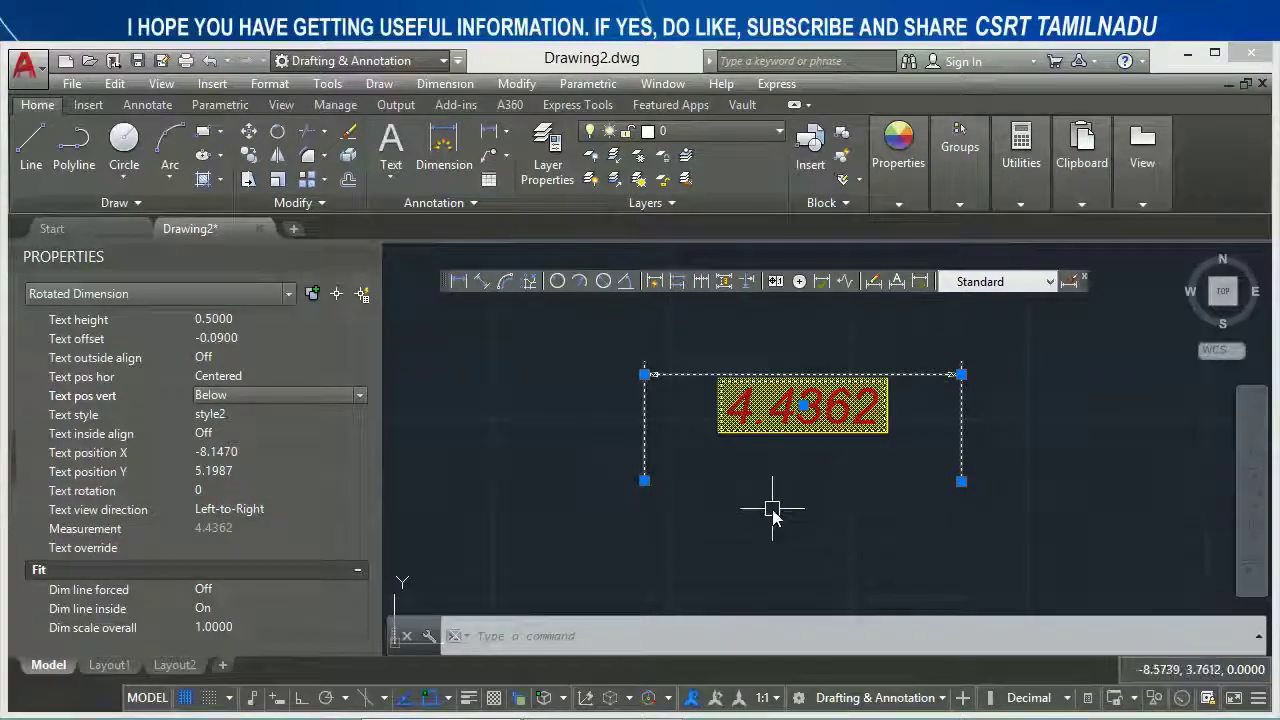
{"action": "key", "text": "Escape"}
{"action": "type", "text": "d"}
{"action": "key", "text": "Return"}
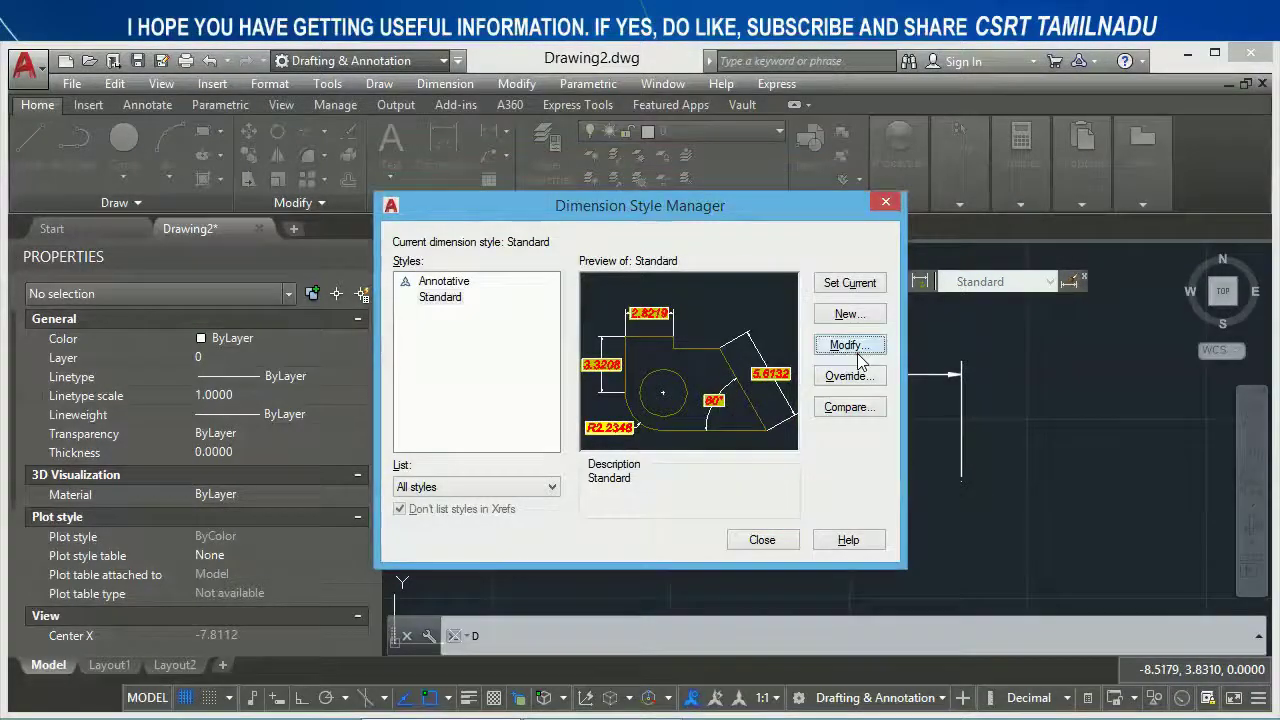
{"action": "left_click", "coordinate": [850, 345]}
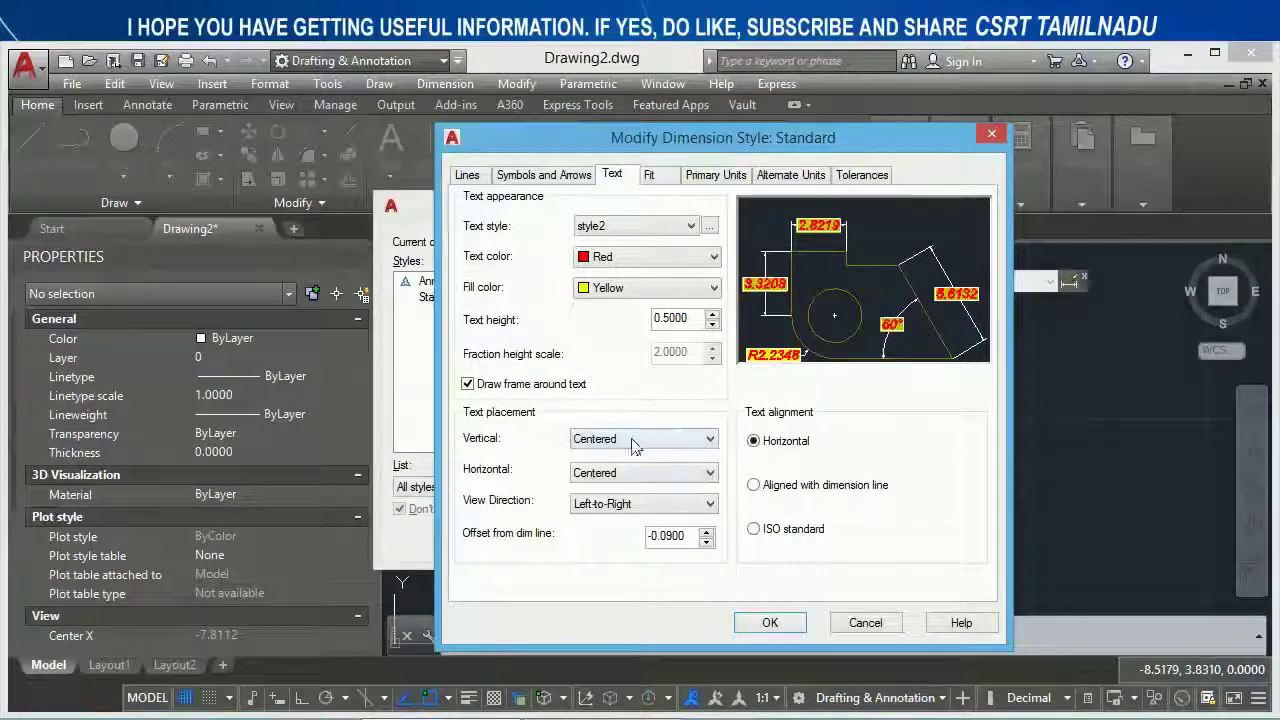
{"action": "left_click", "coordinate": [632, 446]}
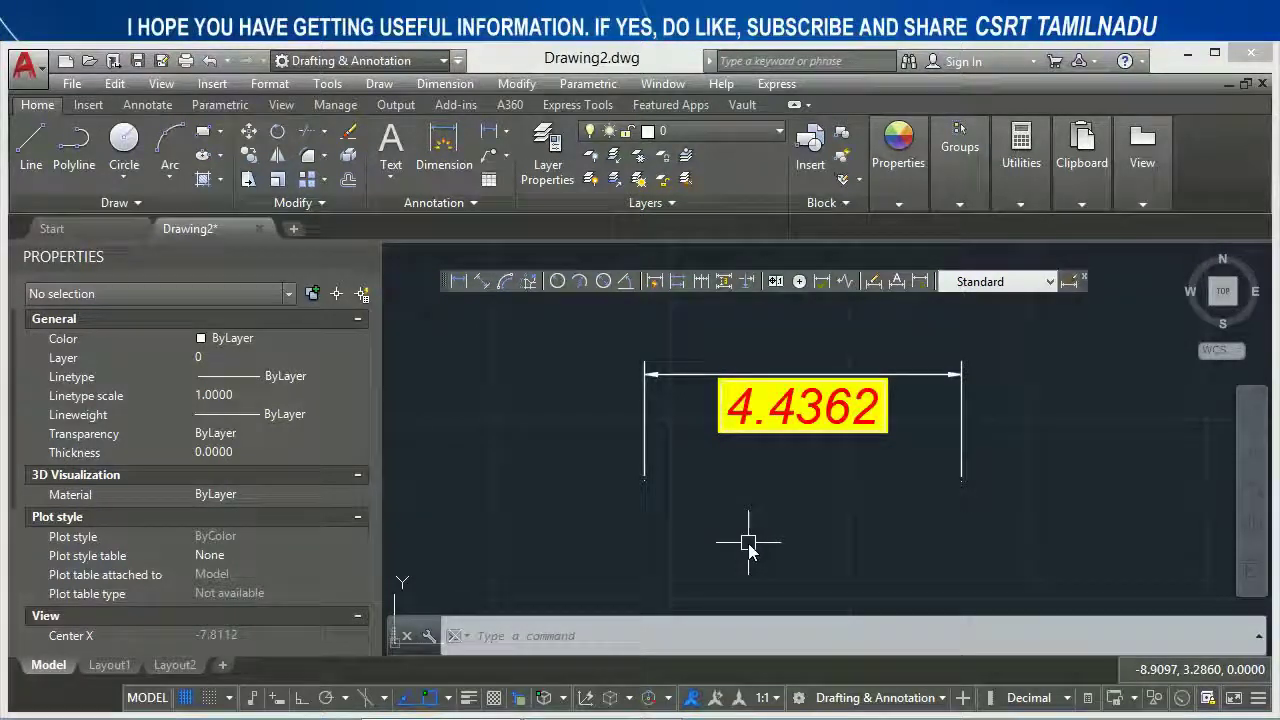
Set DIMTAD to 0 and draw the 3.3166 linear dimension with centred text.
{"action": "type", "text": "DIMTAd"}
{"action": "key", "text": "Return"}
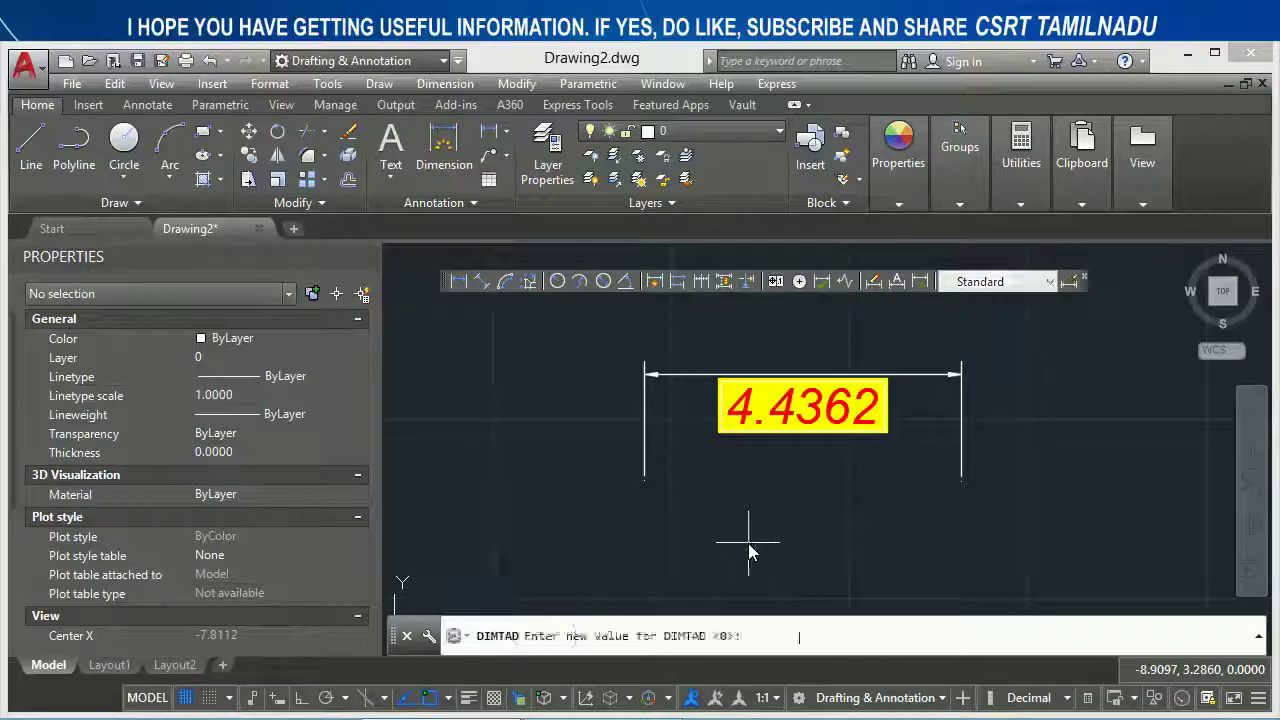
{"action": "type", "text": "0"}
{"action": "key", "text": "Return"}
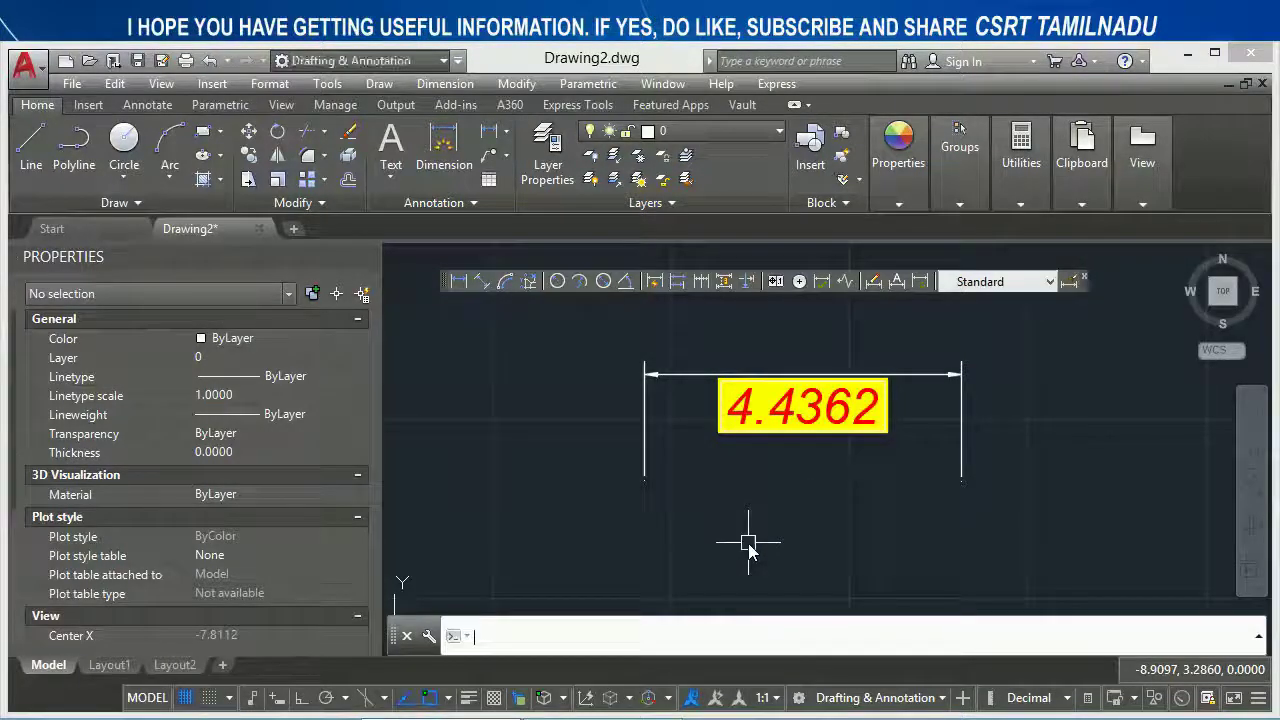
{"action": "middle_click_drag", "start_coordinate": [663, 591], "coordinate": [657, 443]}
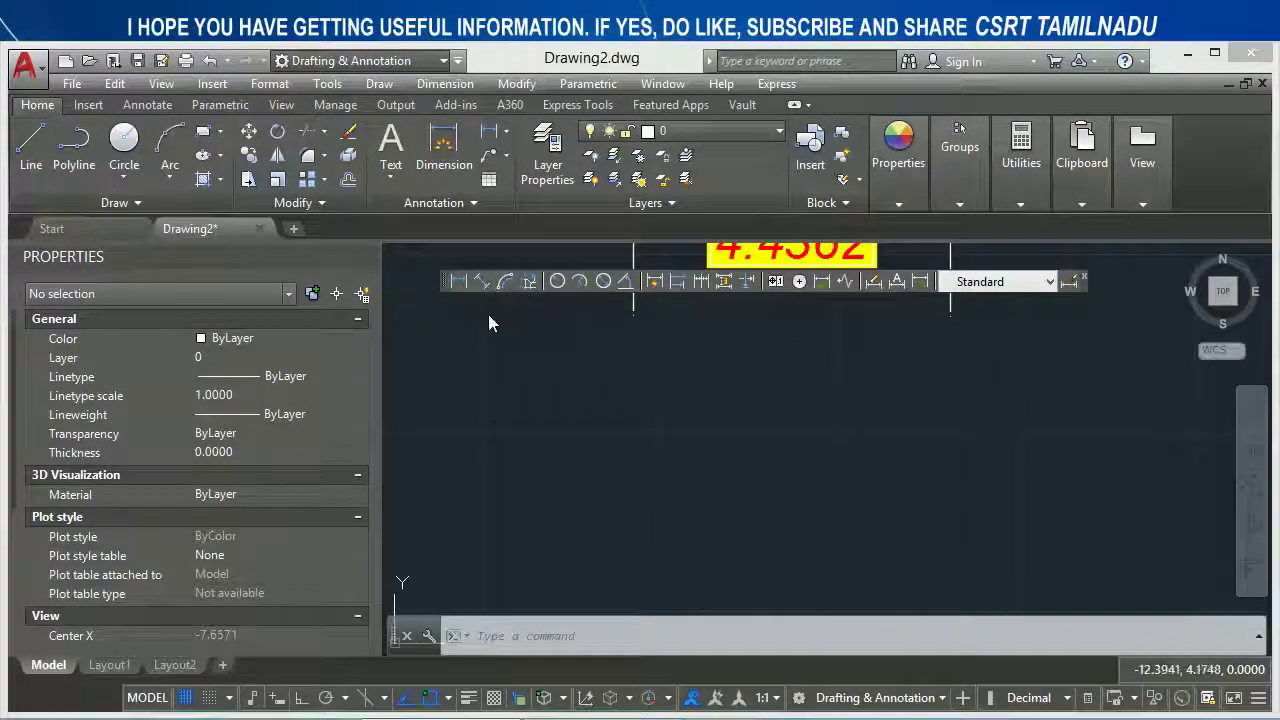
{"action": "left_click", "coordinate": [462, 285]}
{"action": "left_click", "coordinate": [434, 491]}
{"action": "left_click", "coordinate": [672, 494]}
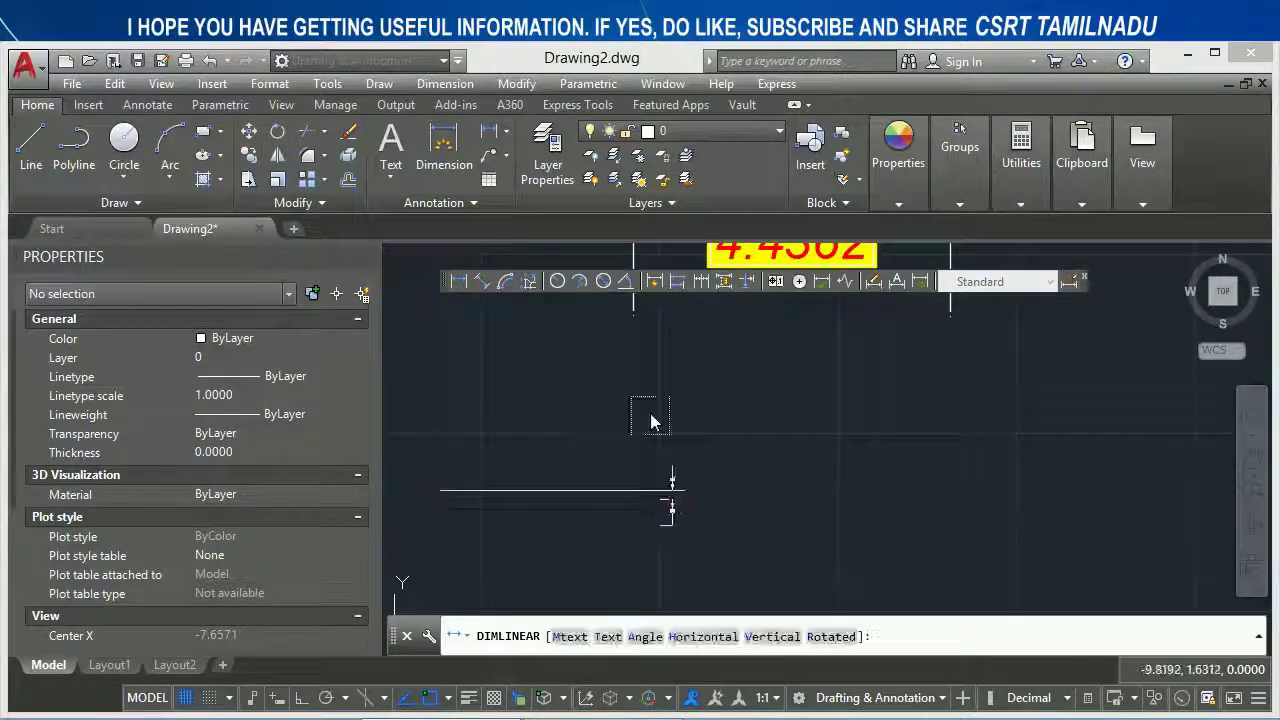
{"action": "left_click", "coordinate": [651, 404]}
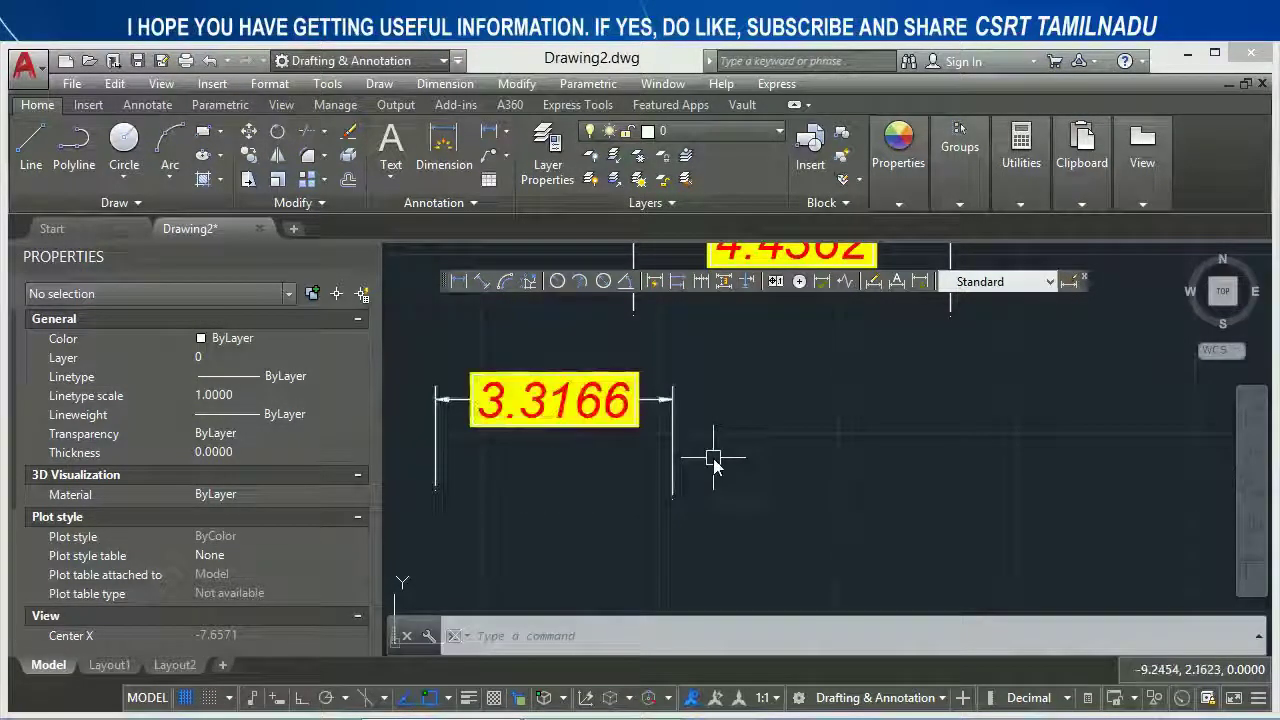
Set DIMTAD to 1 and draw the 3.0647 linear dimension with text above its line.
{"action": "type", "text": "dimtad"}
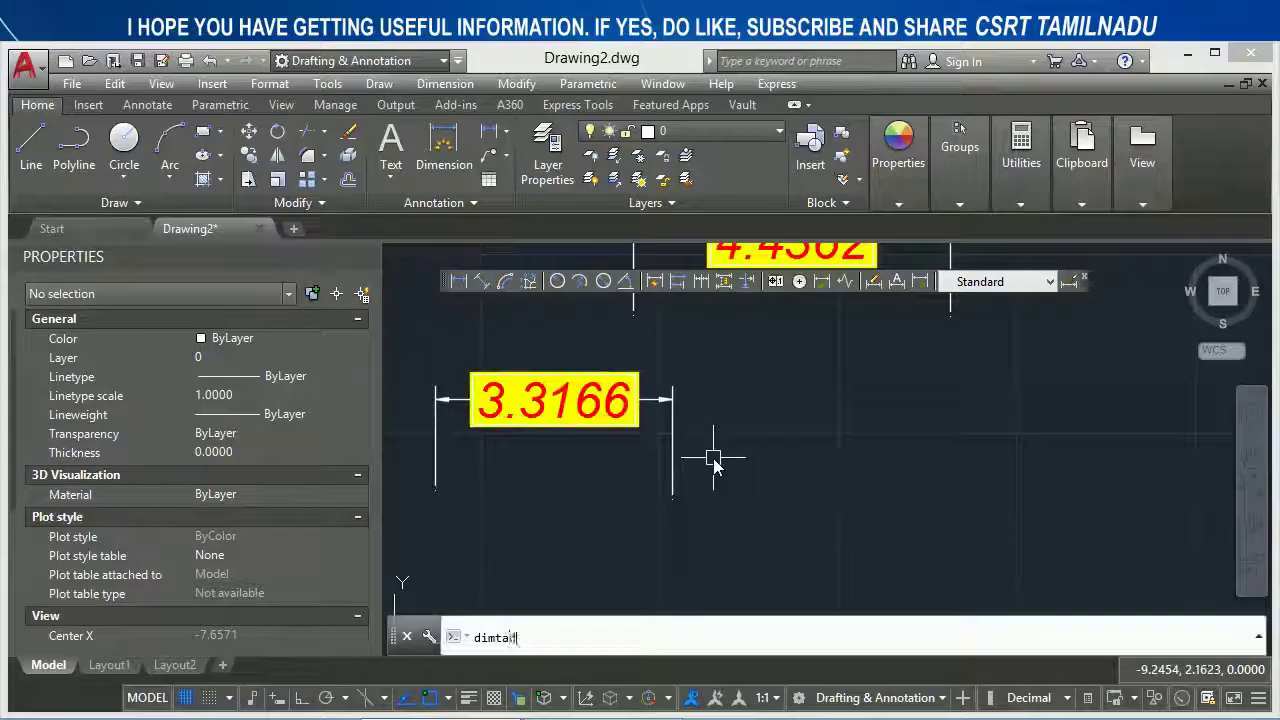
{"action": "type", "text": "1"}
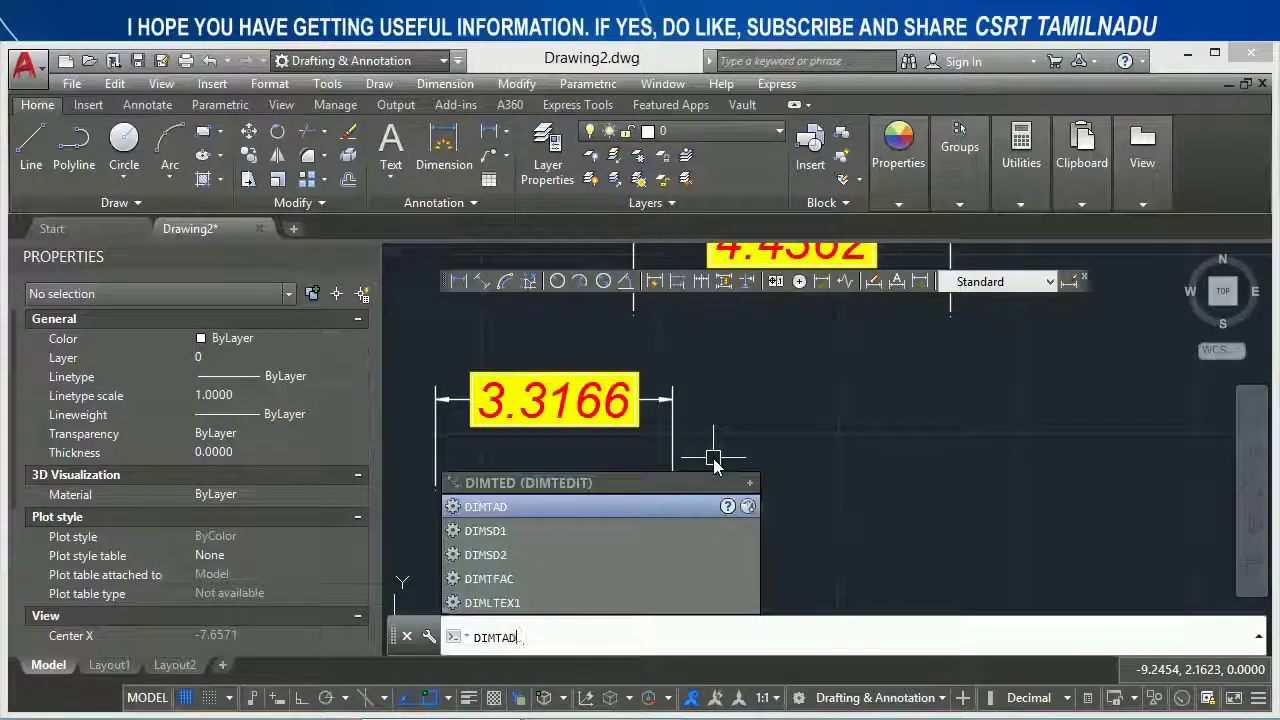
{"action": "key", "text": "Return"}
{"action": "type", "text": "1"}
{"action": "key", "text": "Return"}
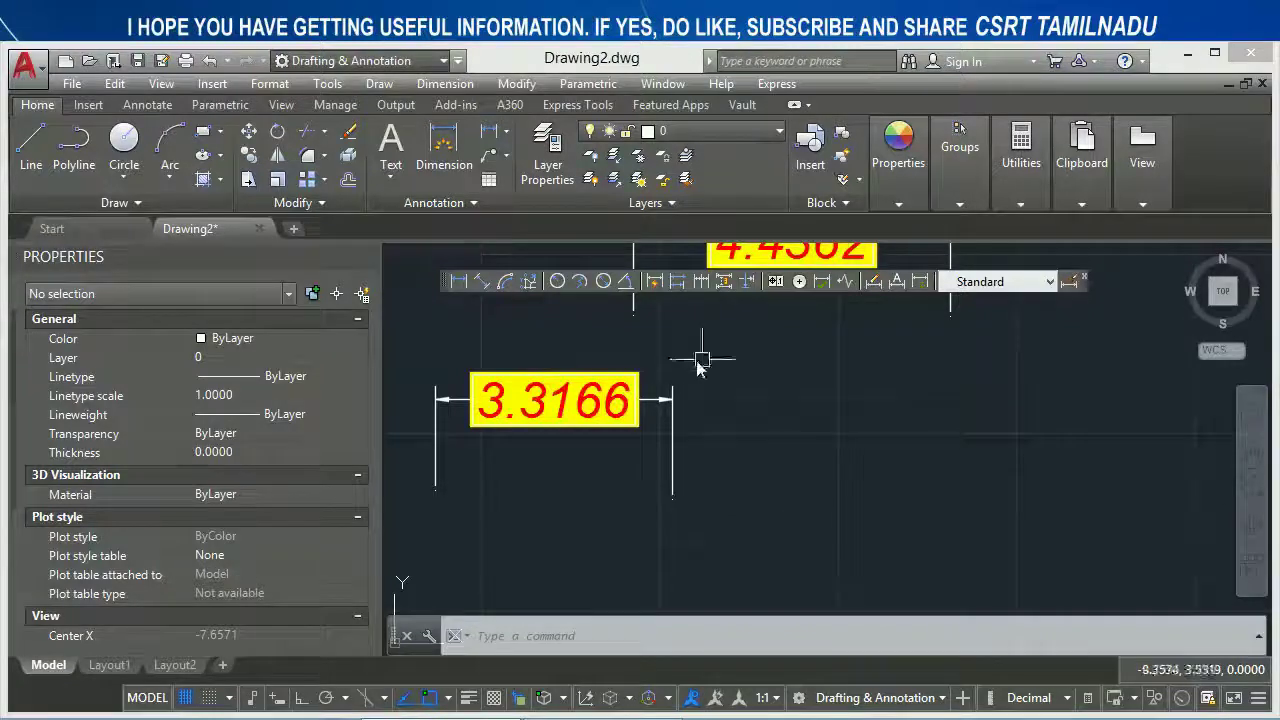
{"action": "left_click", "coordinate": [459, 281]}
{"action": "left_click", "coordinate": [899, 574]}
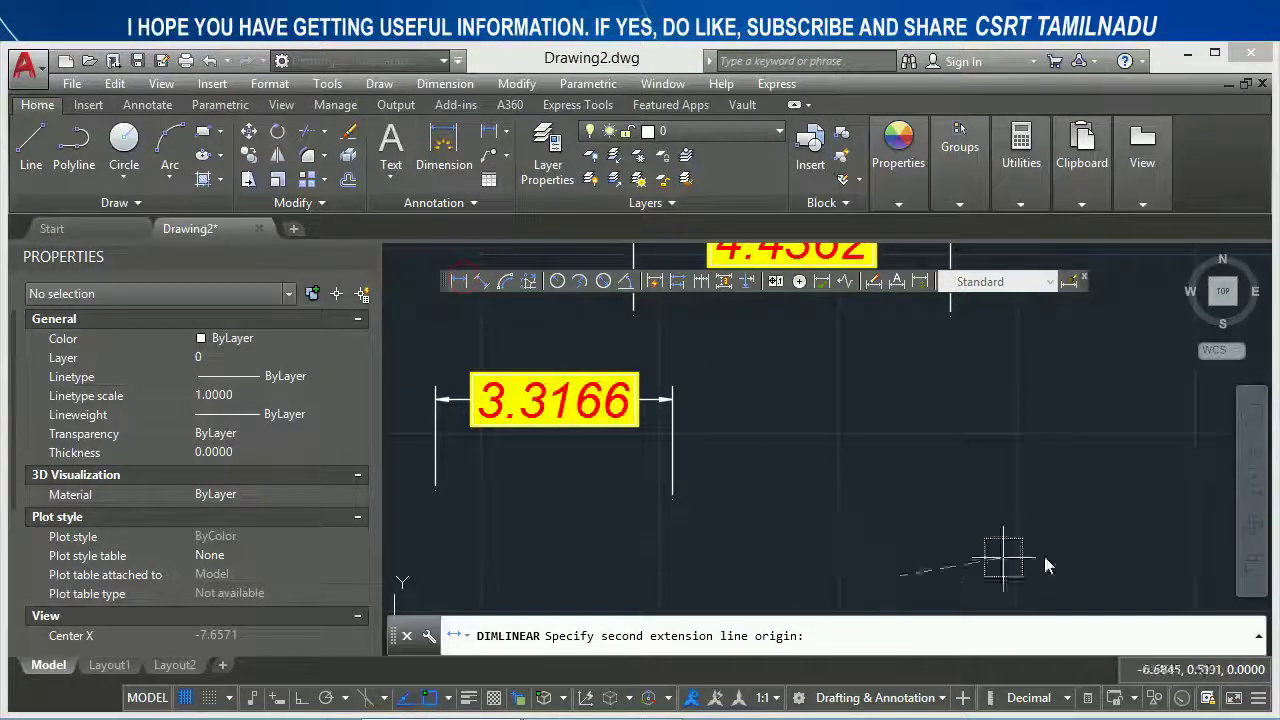
{"action": "left_click", "coordinate": [1110, 568]}
{"action": "left_click", "coordinate": [1050, 425]}
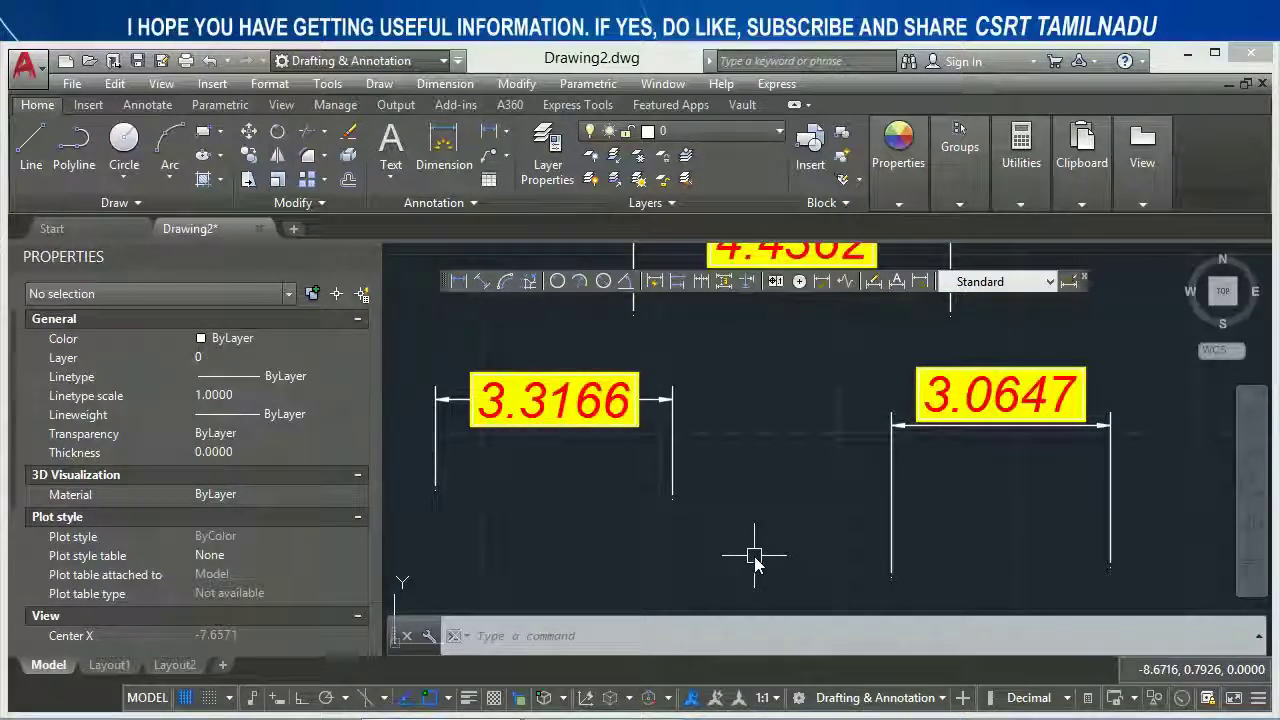
Delete the <style overrides> entry from the dimension styles list.
{"action": "type", "text": "d"}
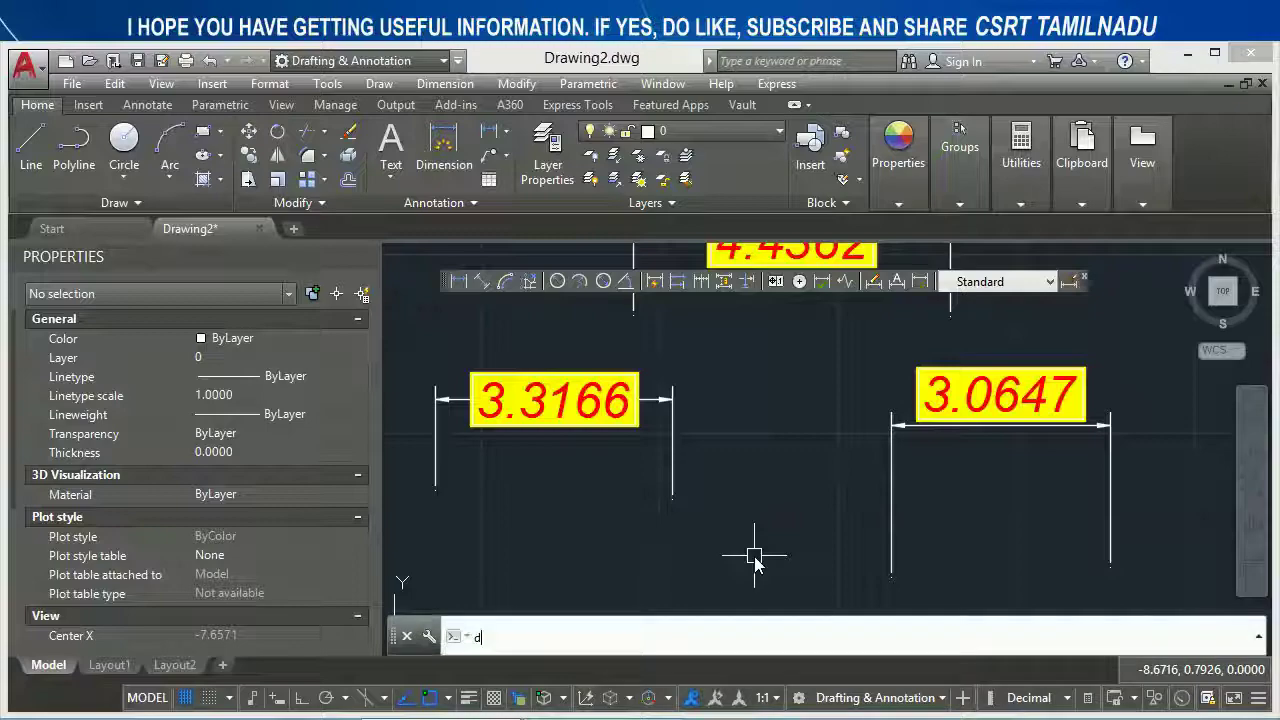
{"action": "key", "text": "Return"}
{"action": "left_click", "coordinate": [845, 344]}
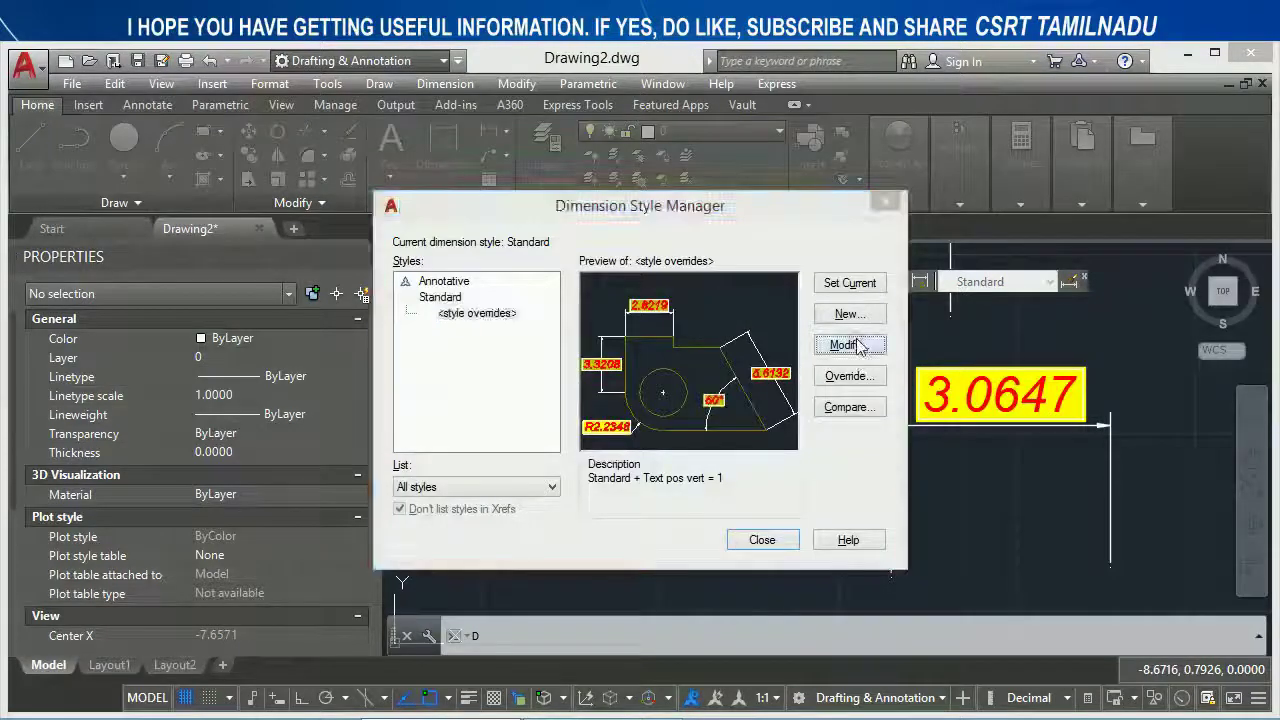
{"action": "left_click", "coordinate": [503, 314]}
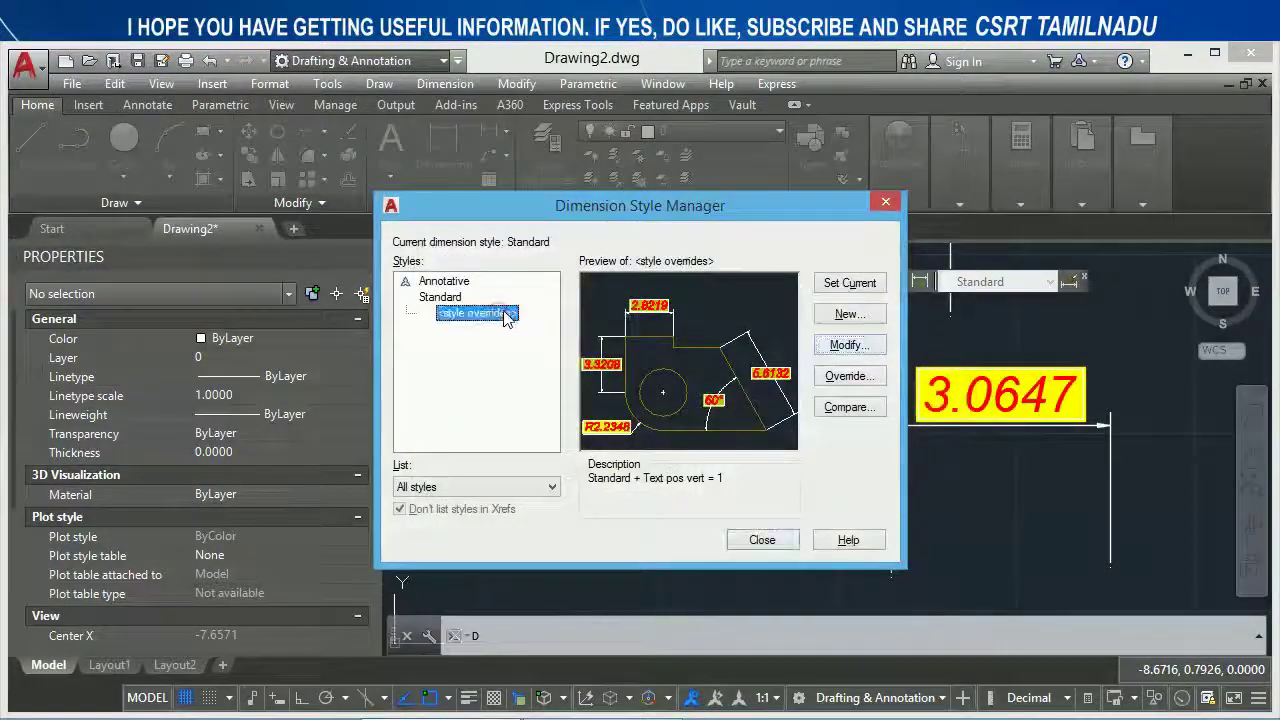
{"action": "key", "text": "Delete"}
{"action": "key", "text": "Return"}
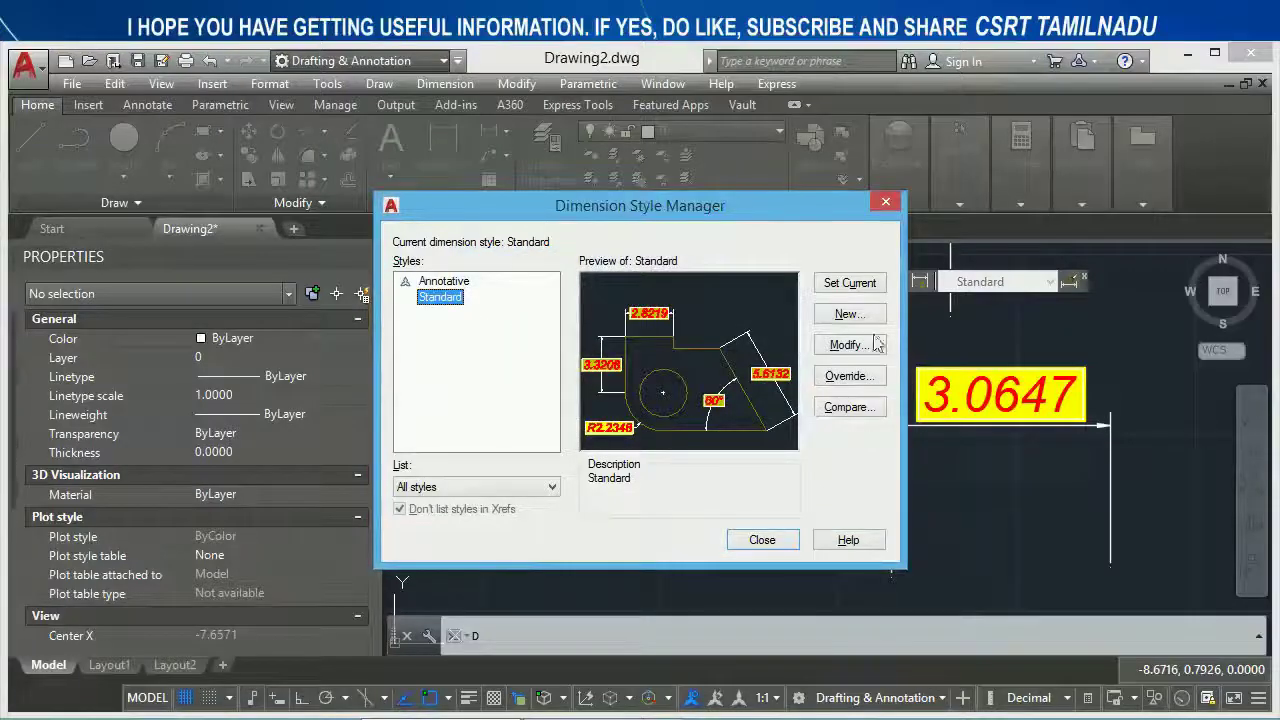
Keep the Standard style's horizontal text placement as Centered and save the style.
{"action": "left_click", "coordinate": [846, 344]}
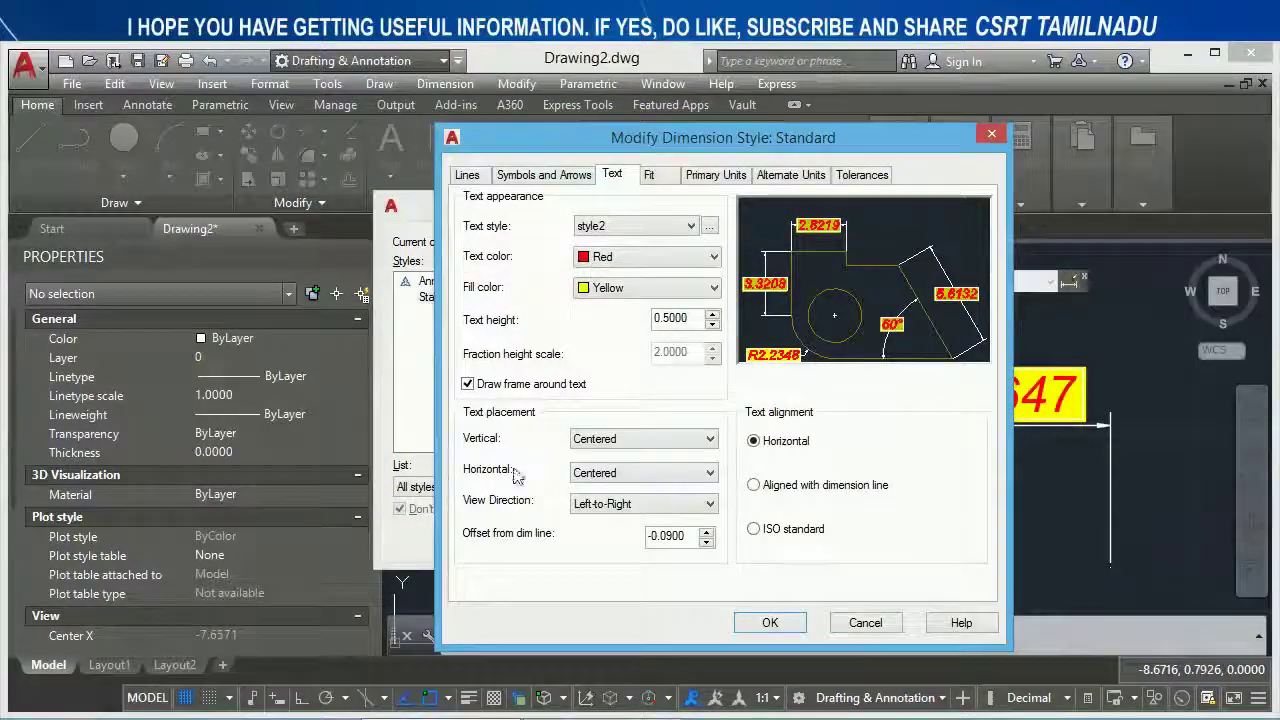
{"action": "left_click", "coordinate": [636, 474]}
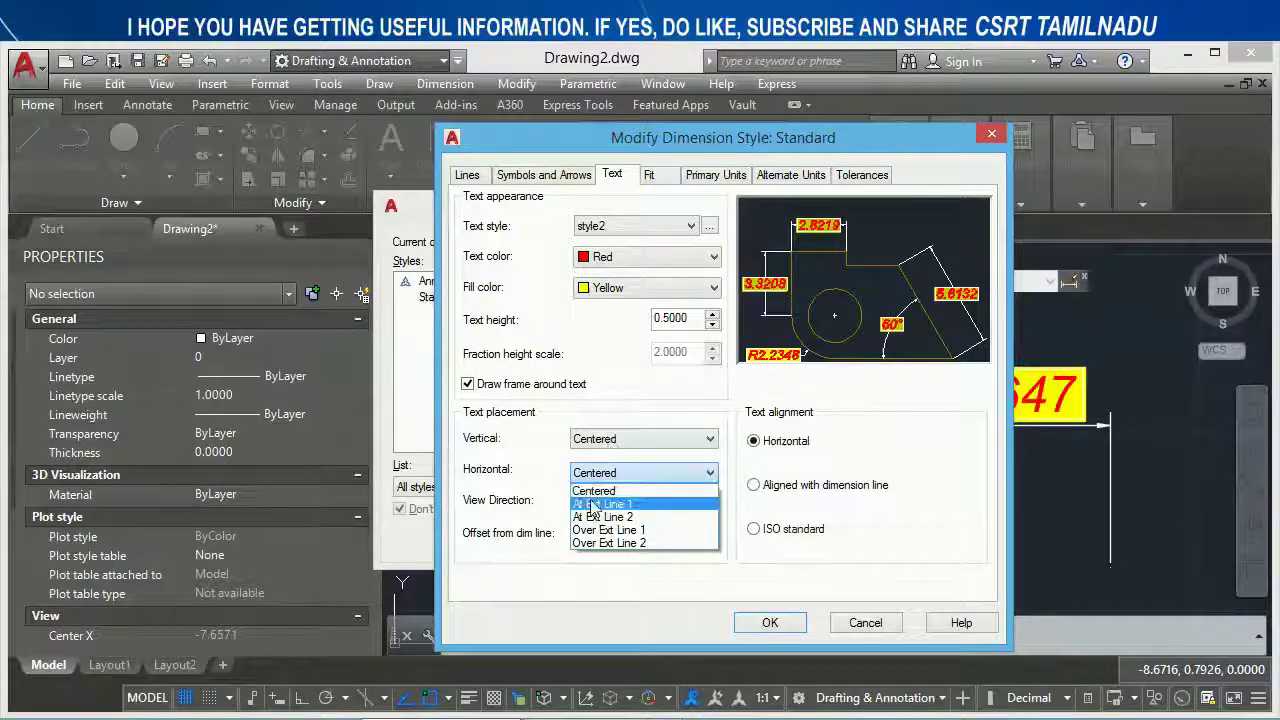
{"action": "left_click", "coordinate": [594, 491]}
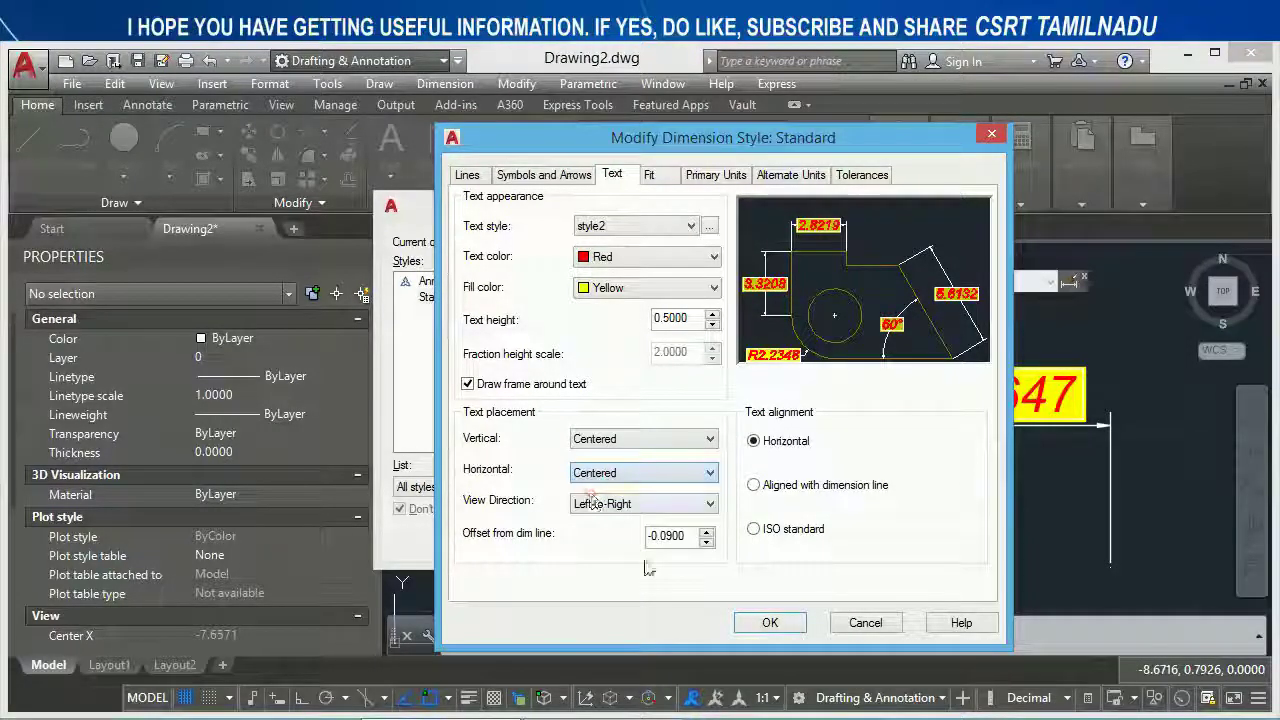
{"action": "left_click", "coordinate": [768, 624]}
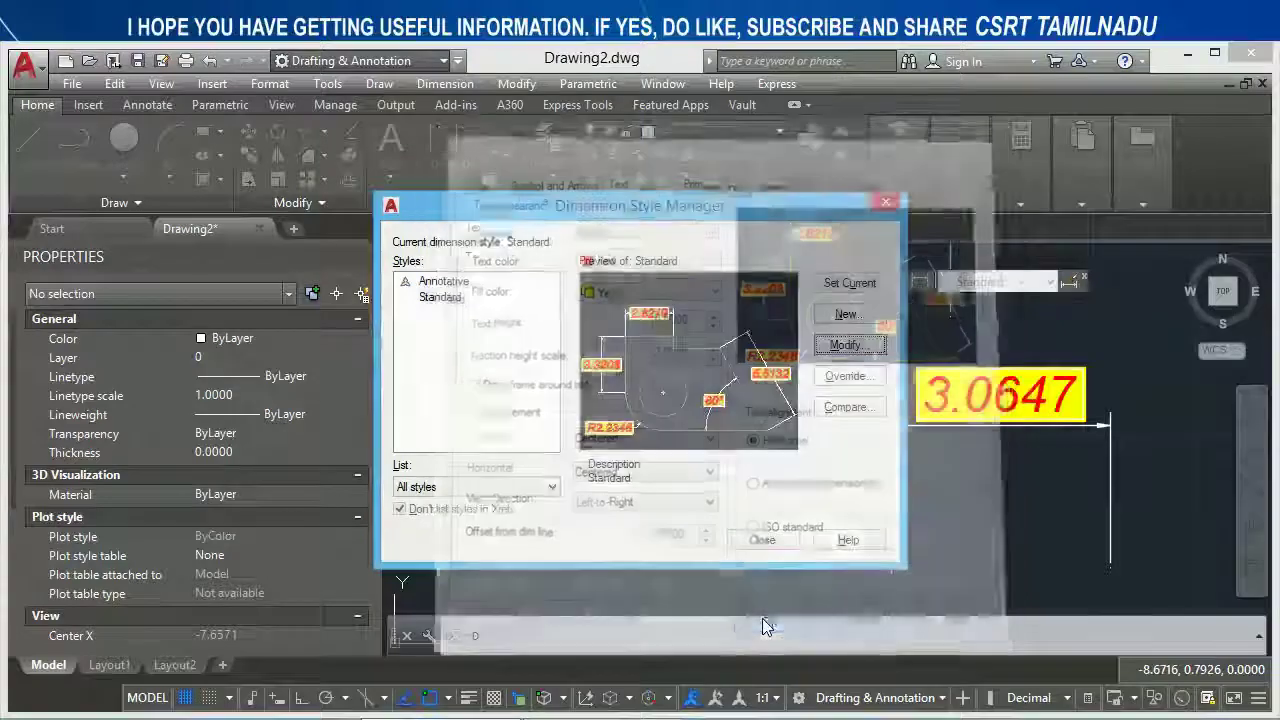
{"action": "left_click", "coordinate": [764, 540]}
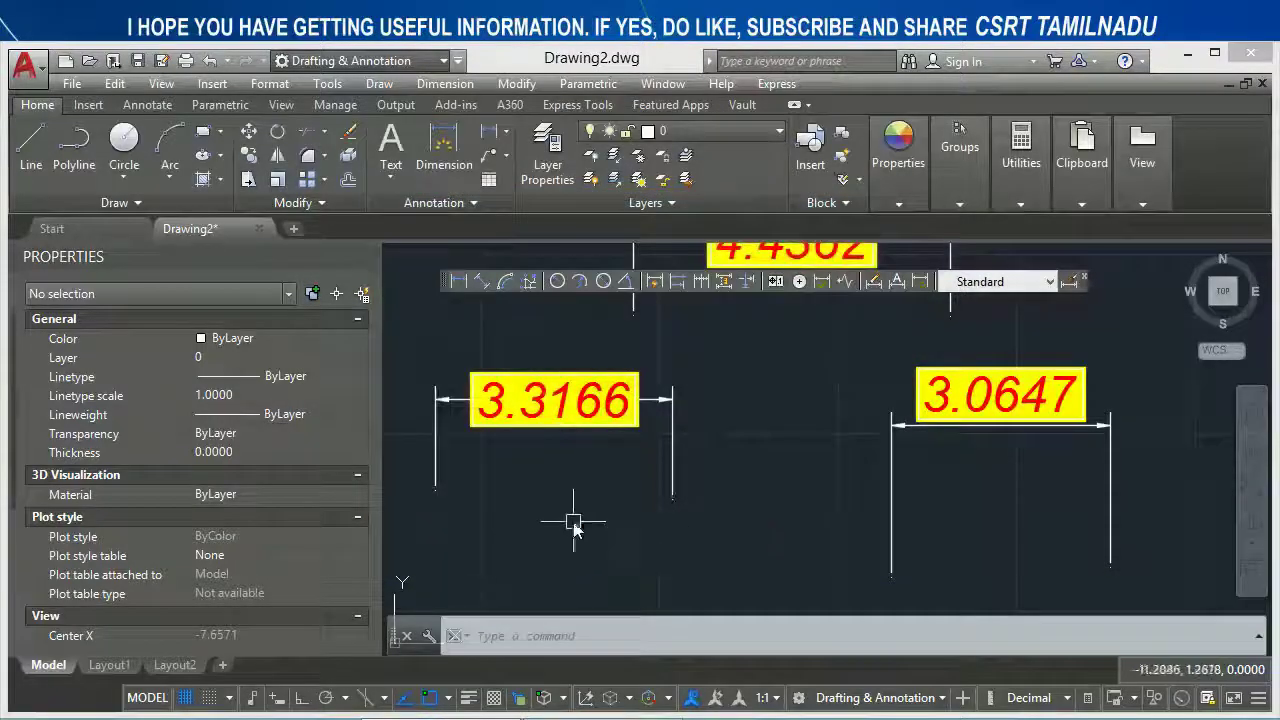
Move the 3.3166 dimension's text to the first extension line and stretch it to 6.0735.
{"action": "left_click", "coordinate": [578, 440]}
{"action": "left_click", "coordinate": [478, 458]}
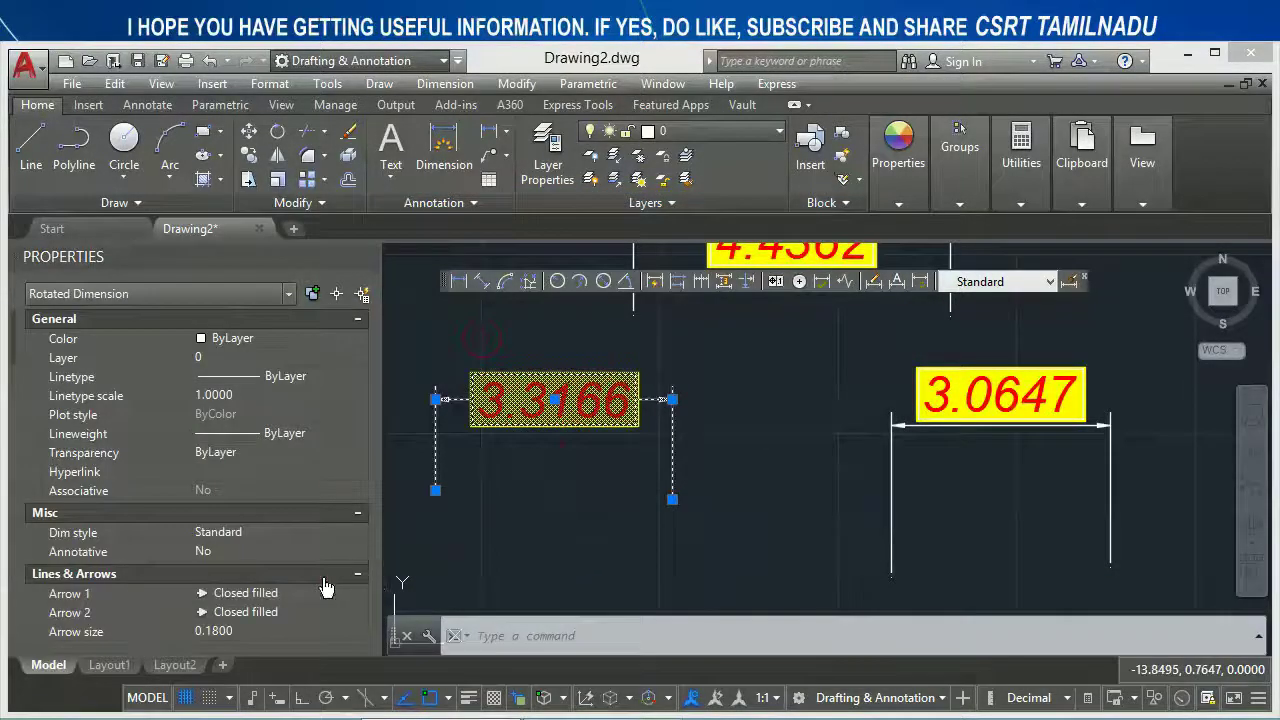
{"action": "scroll", "coordinate": [323, 581], "scroll_direction": "down", "scroll_amount": 5}
{"action": "scroll", "coordinate": [248, 515], "scroll_direction": "down", "scroll_amount": 3}
{"action": "scroll", "coordinate": [240, 510], "scroll_direction": "down", "scroll_amount": 3}
{"action": "scroll", "coordinate": [180, 490], "scroll_direction": "up", "scroll_amount": 4}
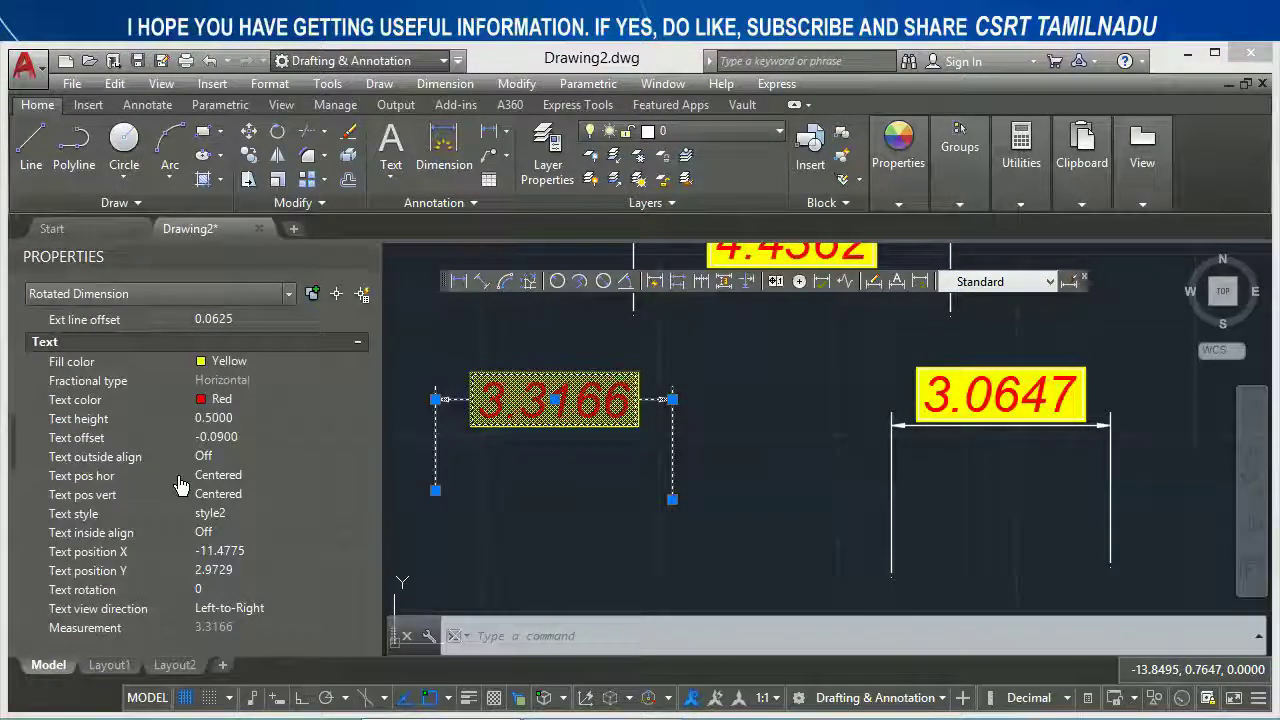
{"action": "left_click", "coordinate": [235, 474]}
{"action": "left_click", "coordinate": [239, 472]}
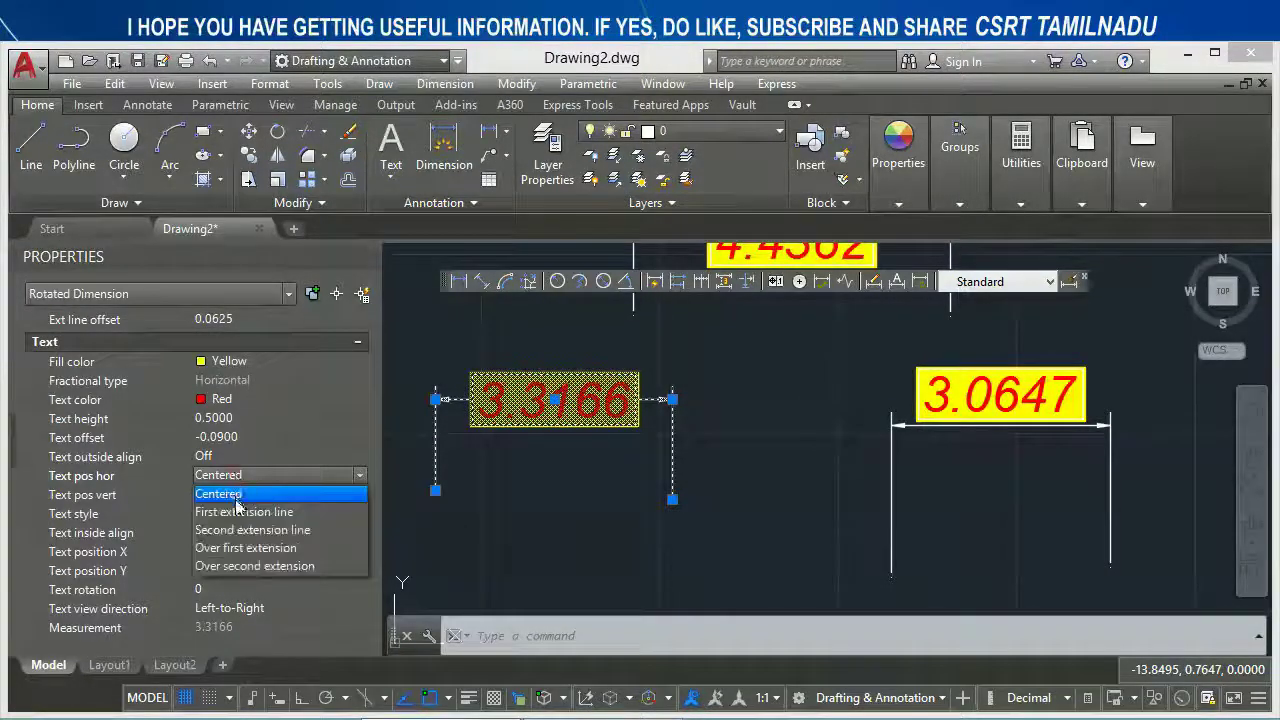
{"action": "left_click", "coordinate": [237, 512]}
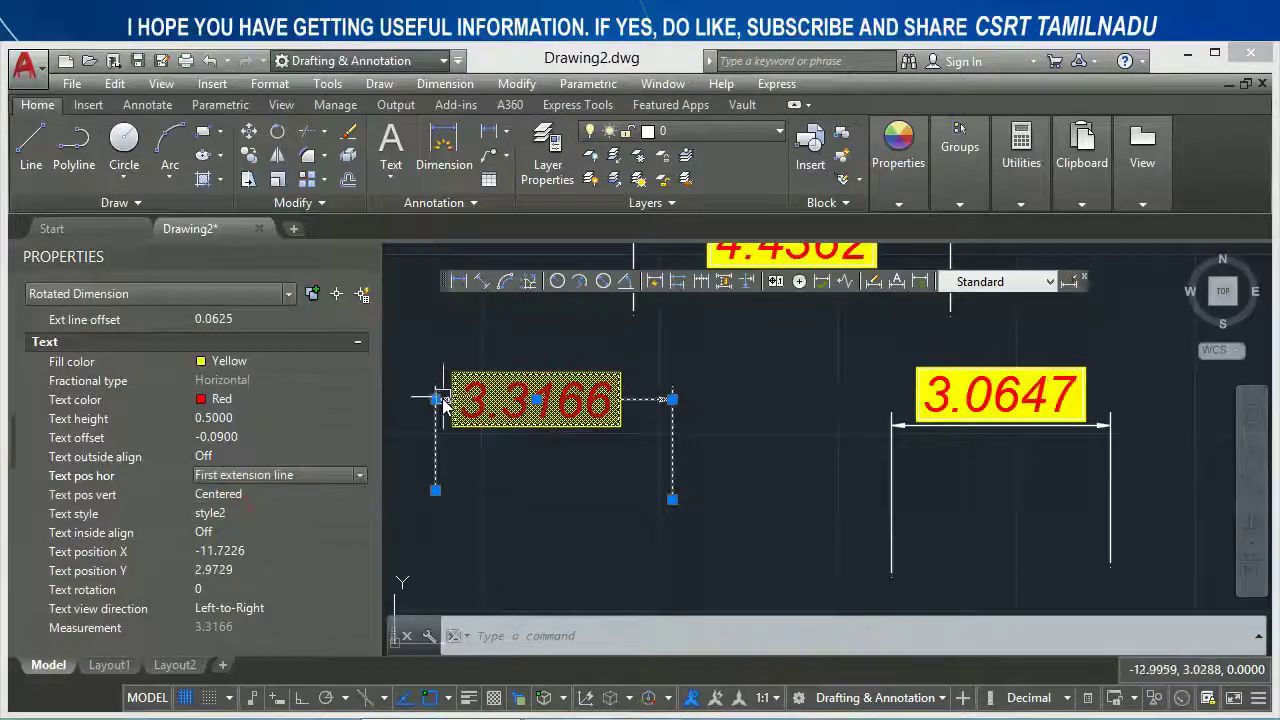
{"action": "left_click", "coordinate": [673, 500]}
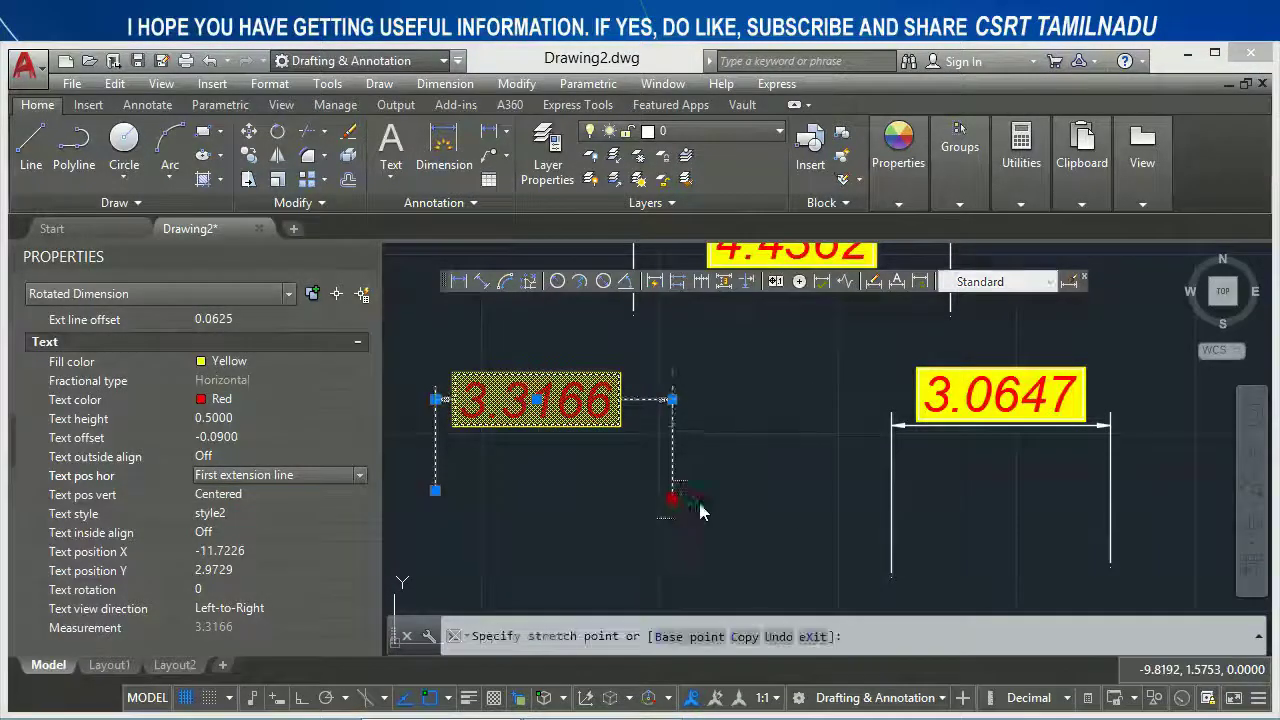
{"action": "left_click", "coordinate": [869, 510]}
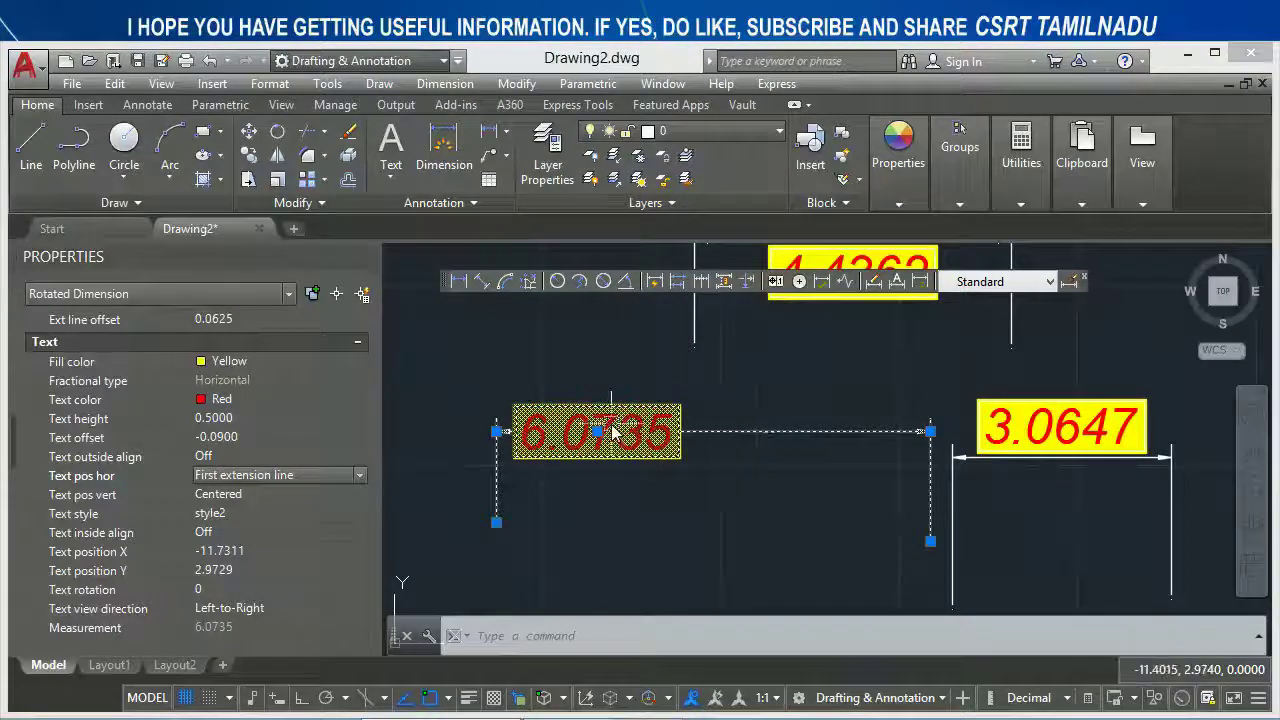
Cycle the 6.0735 dimension's horizontal text position through Second extension line, Over first, Over second extension.
{"action": "left_click", "coordinate": [290, 475]}
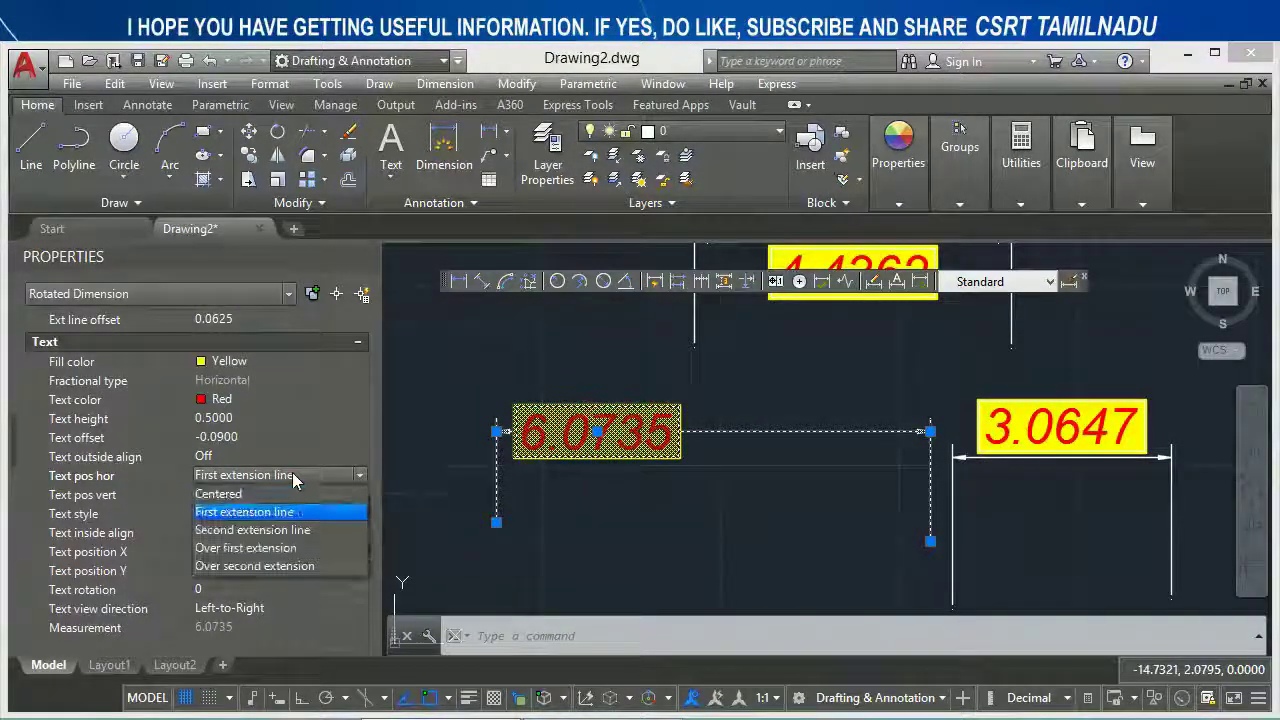
{"action": "left_click", "coordinate": [270, 529]}
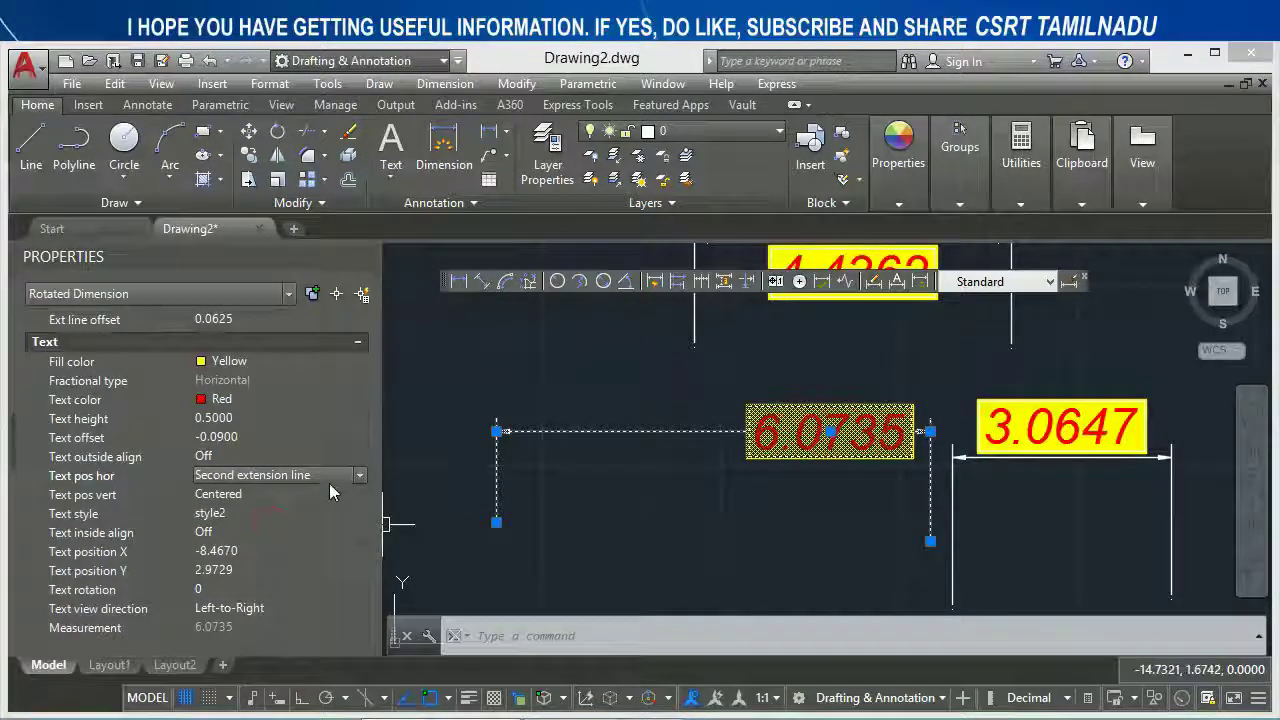
{"action": "left_click", "coordinate": [329, 475]}
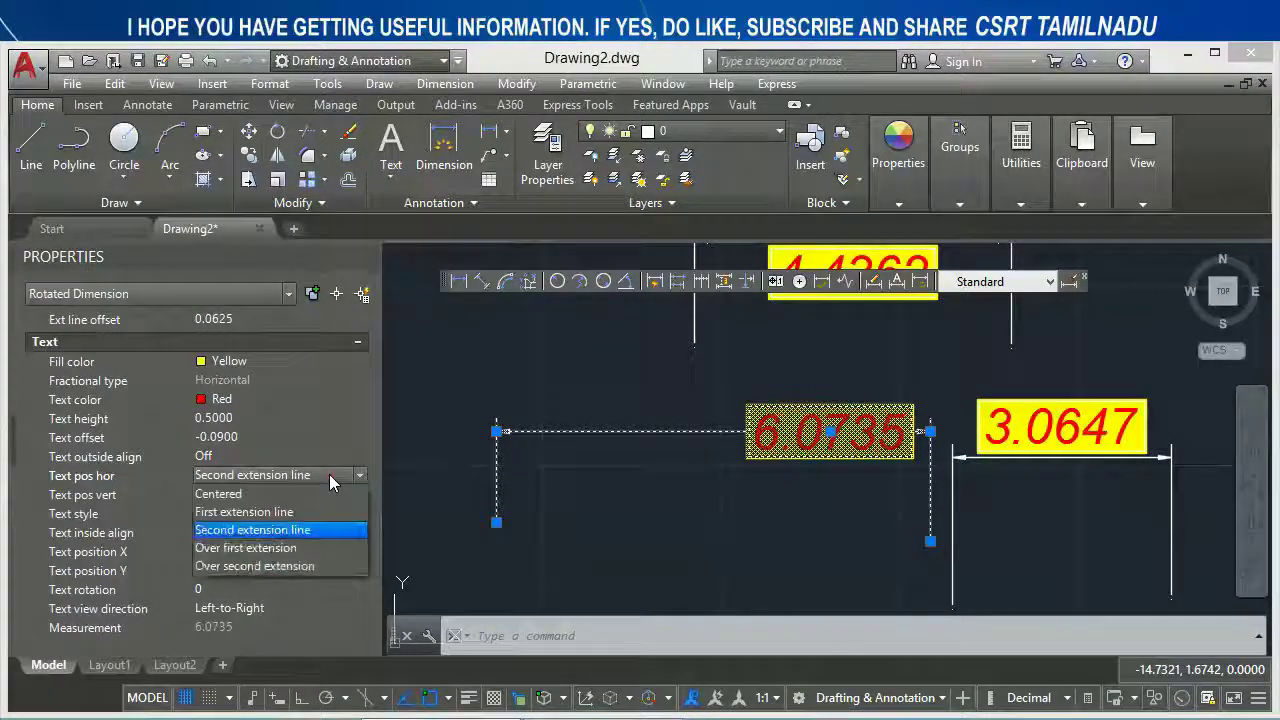
{"action": "left_click", "coordinate": [266, 549]}
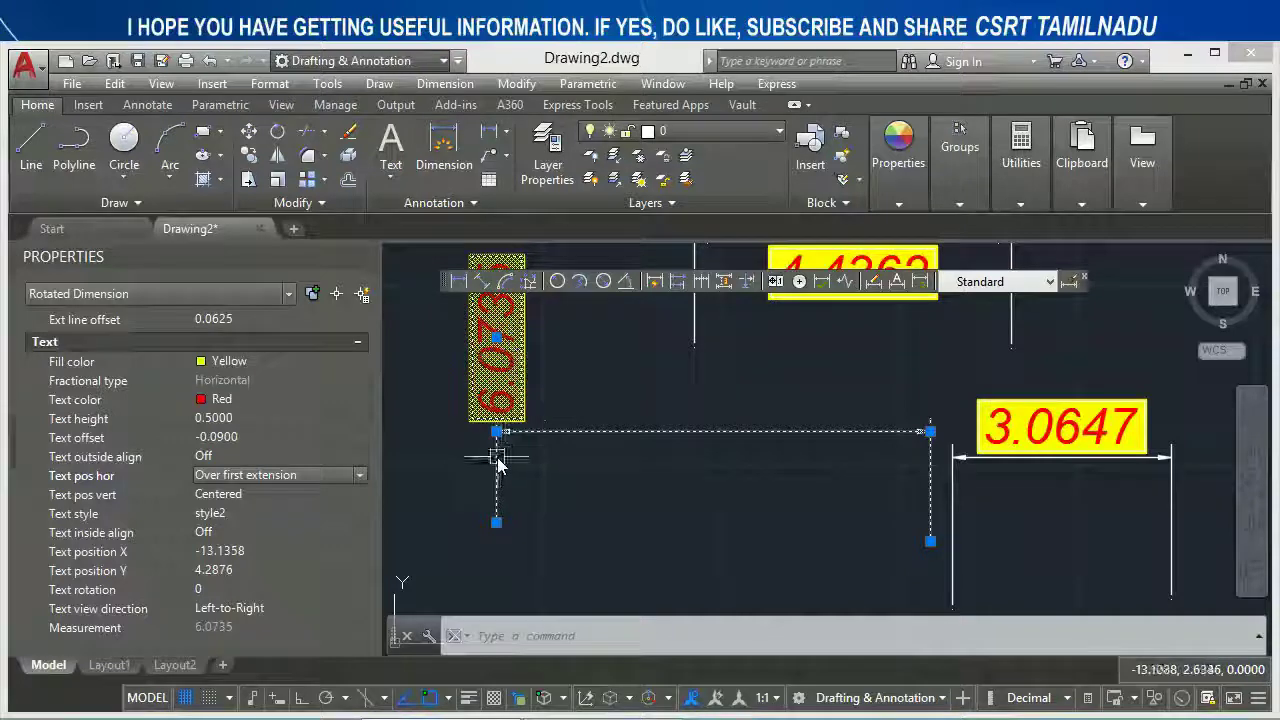
{"action": "left_click", "coordinate": [328, 474]}
{"action": "left_click", "coordinate": [300, 566]}
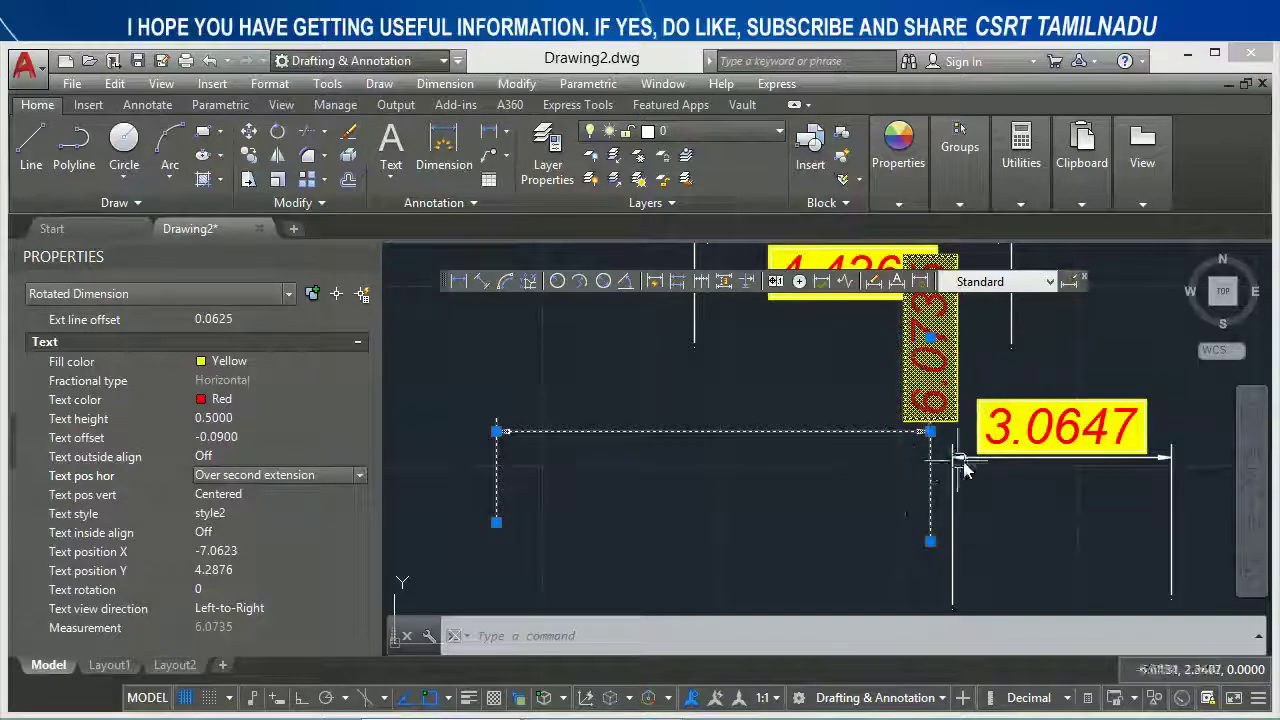
{"action": "key", "text": "Escape"}
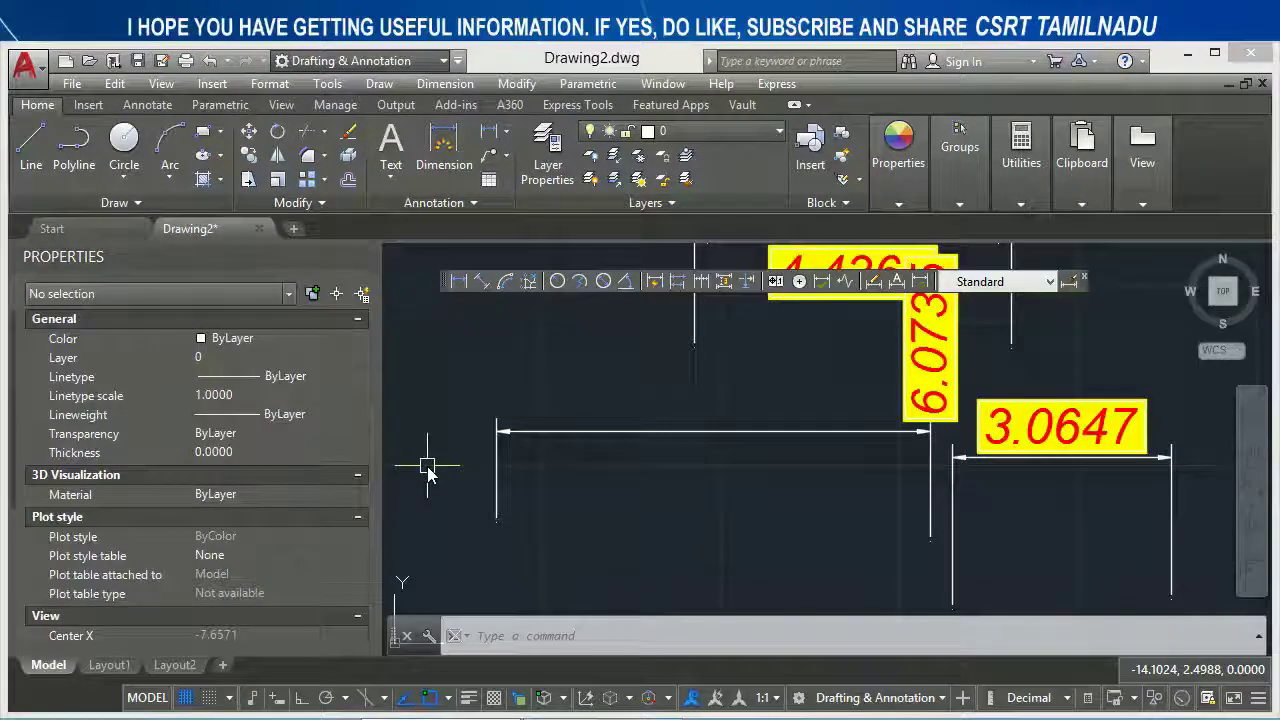
Pan to empty space and draw a 4.2962 linear dimension with centred text.
{"action": "middle_click_drag", "start_coordinate": [440, 480], "coordinate": [1111, 481]}
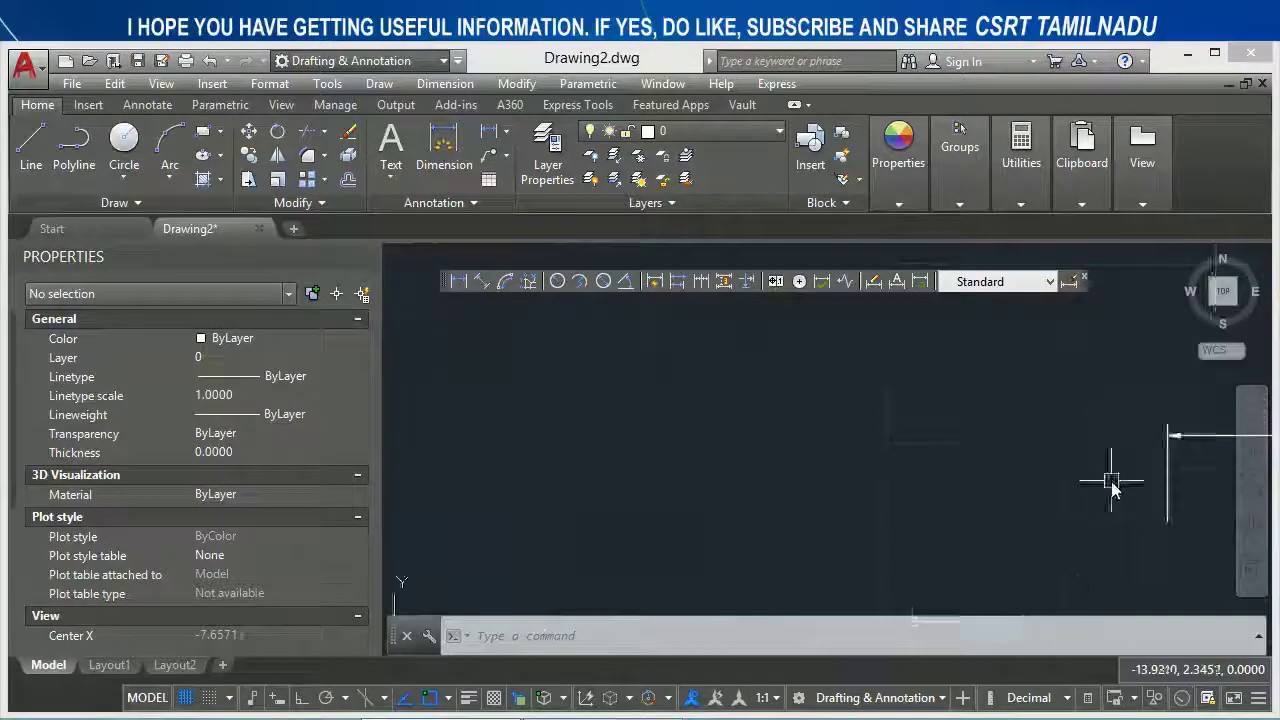
{"action": "type", "text": "dimjust"}
{"action": "key", "text": "Return"}
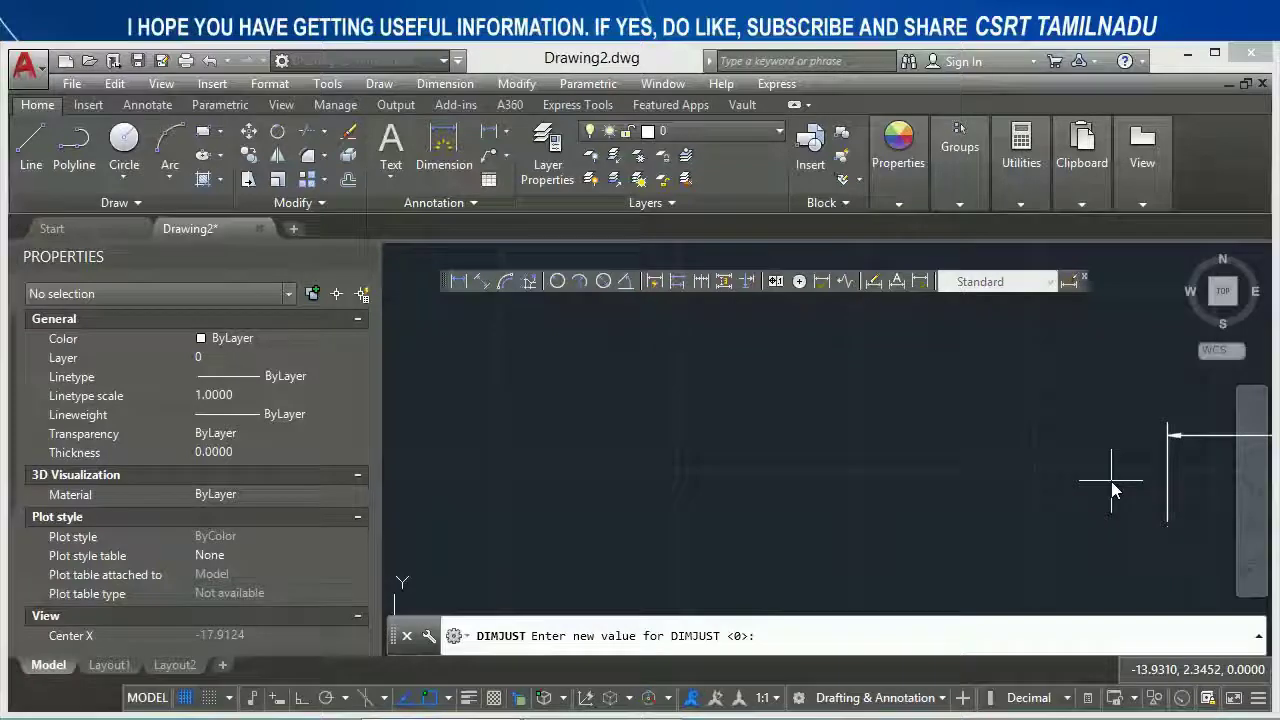
{"action": "type", "text": "1"}
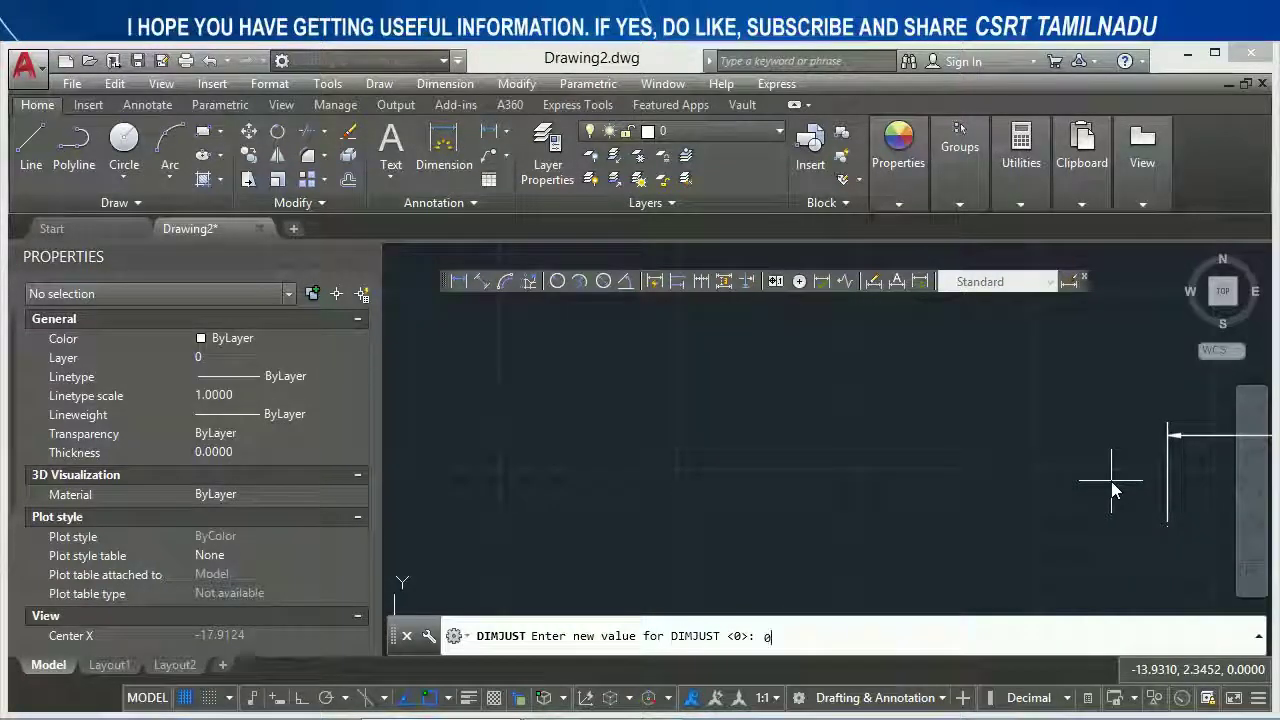
{"action": "left_click", "coordinate": [458, 281]}
{"action": "left_click", "coordinate": [435, 490]}
{"action": "left_click", "coordinate": [741, 499]}
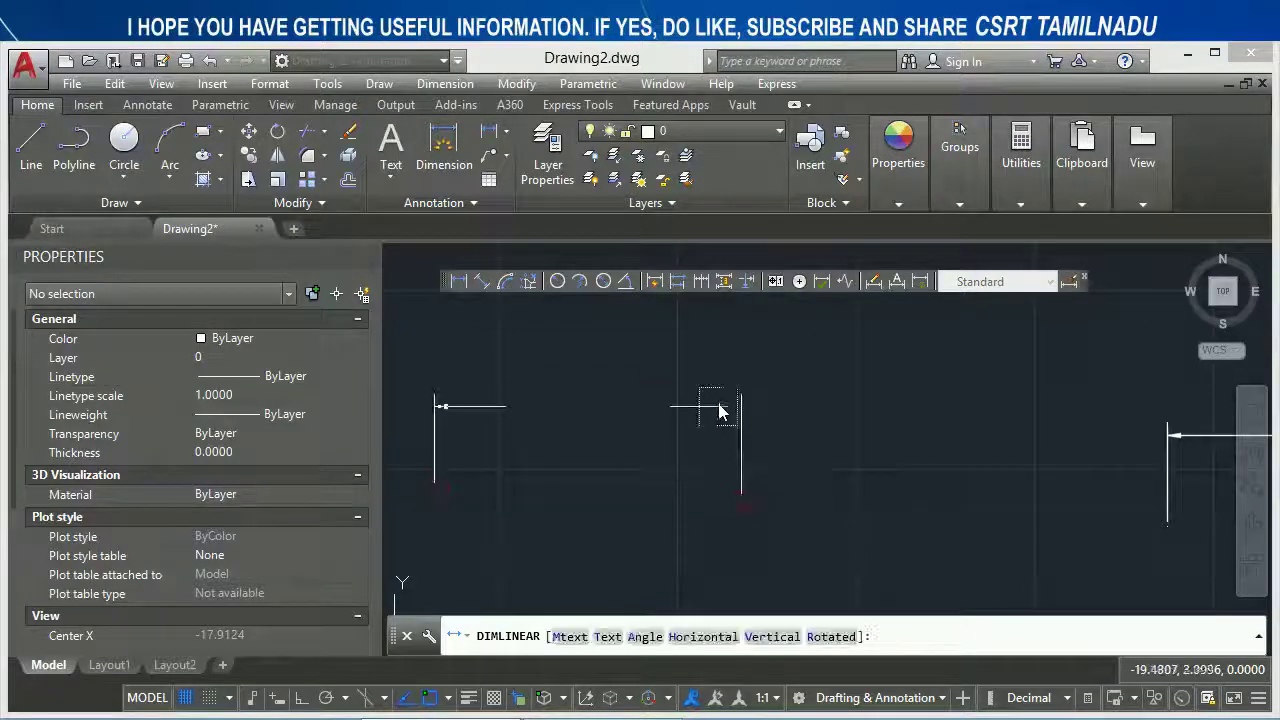
{"action": "left_click", "coordinate": [528, 390]}
Pan up and start the DIMJUST text justification setting.
{"action": "middle_click_drag", "start_coordinate": [589, 490], "coordinate": [589, 373]}
{"action": "type", "text": "dimj"}
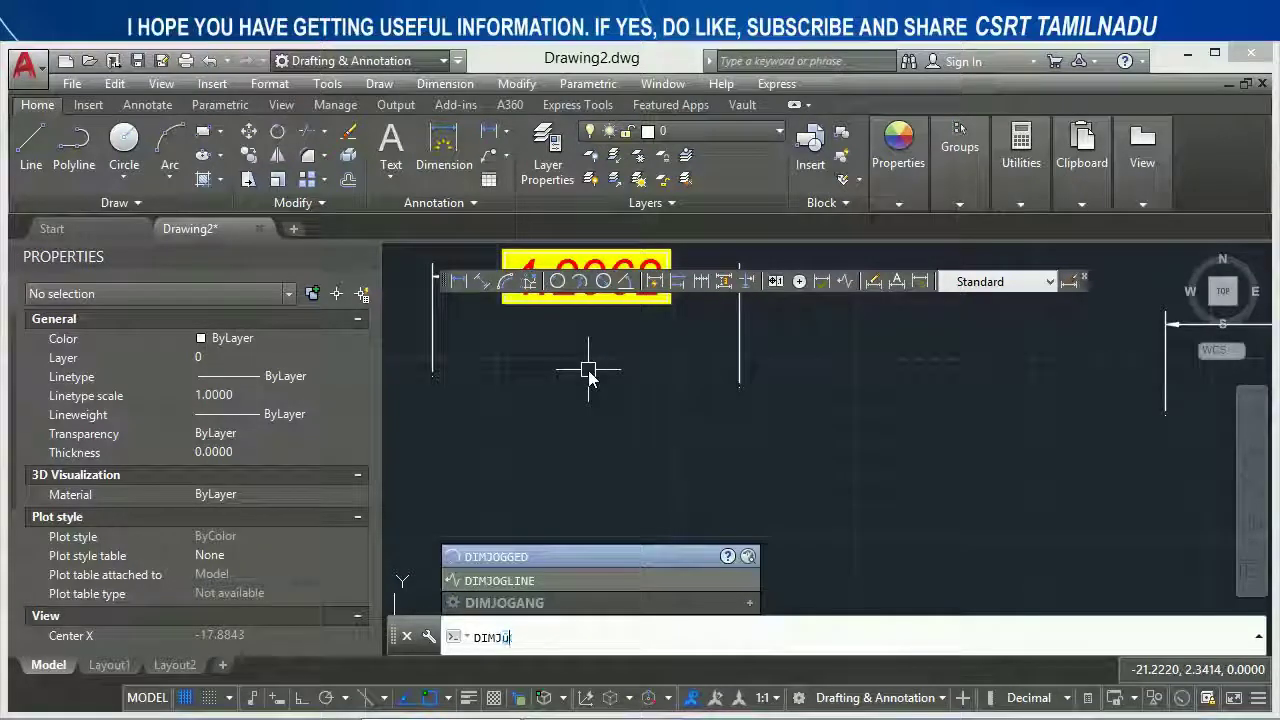
{"action": "type", "text": "st"}
{"action": "key", "text": "Return"}
Set DIMJUST to 1 and draw a 6.0735 linear dimension with text at the first extension line.
{"action": "type", "text": "1"}
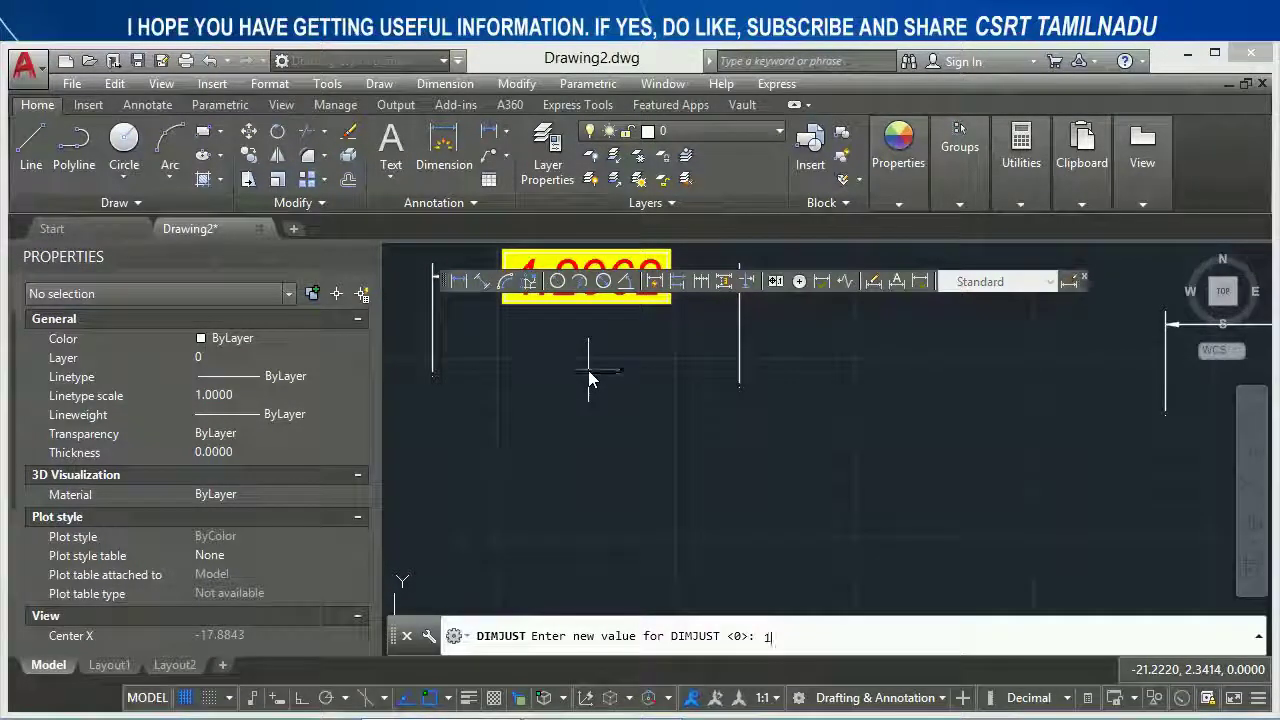
{"action": "key", "text": "Return"}
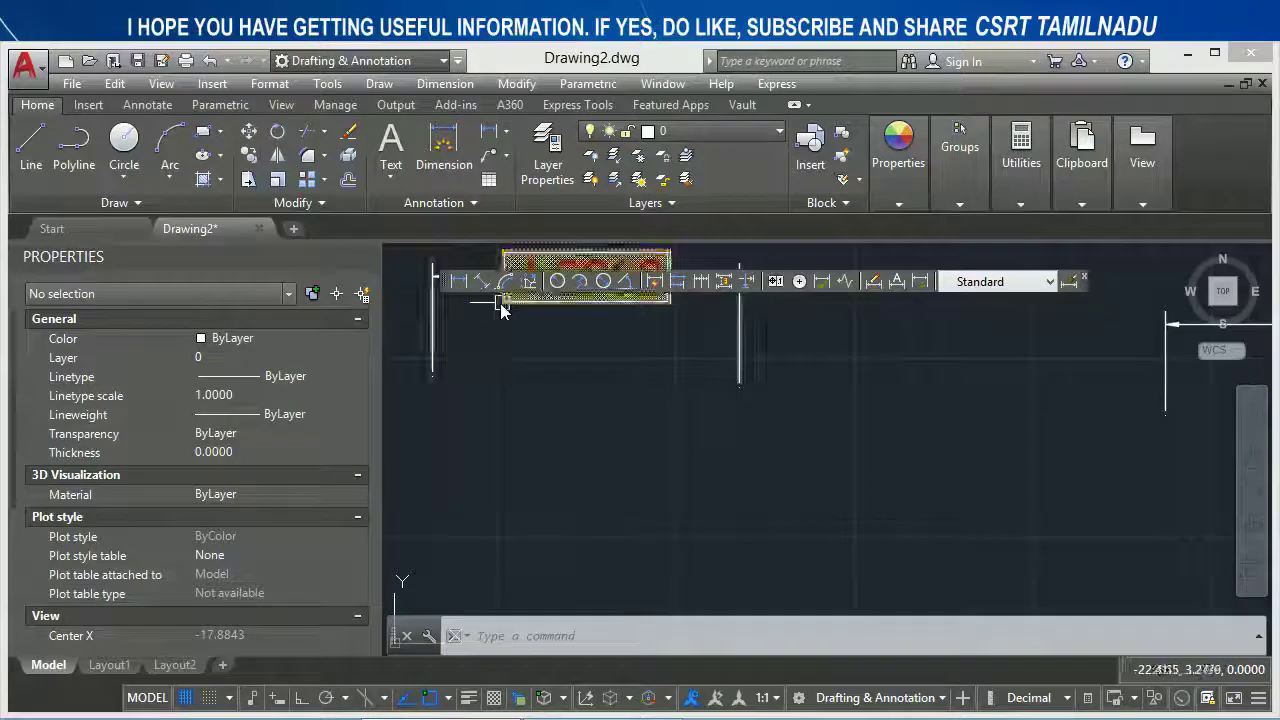
{"action": "left_click", "coordinate": [458, 281]}
{"action": "left_click", "coordinate": [500, 522]}
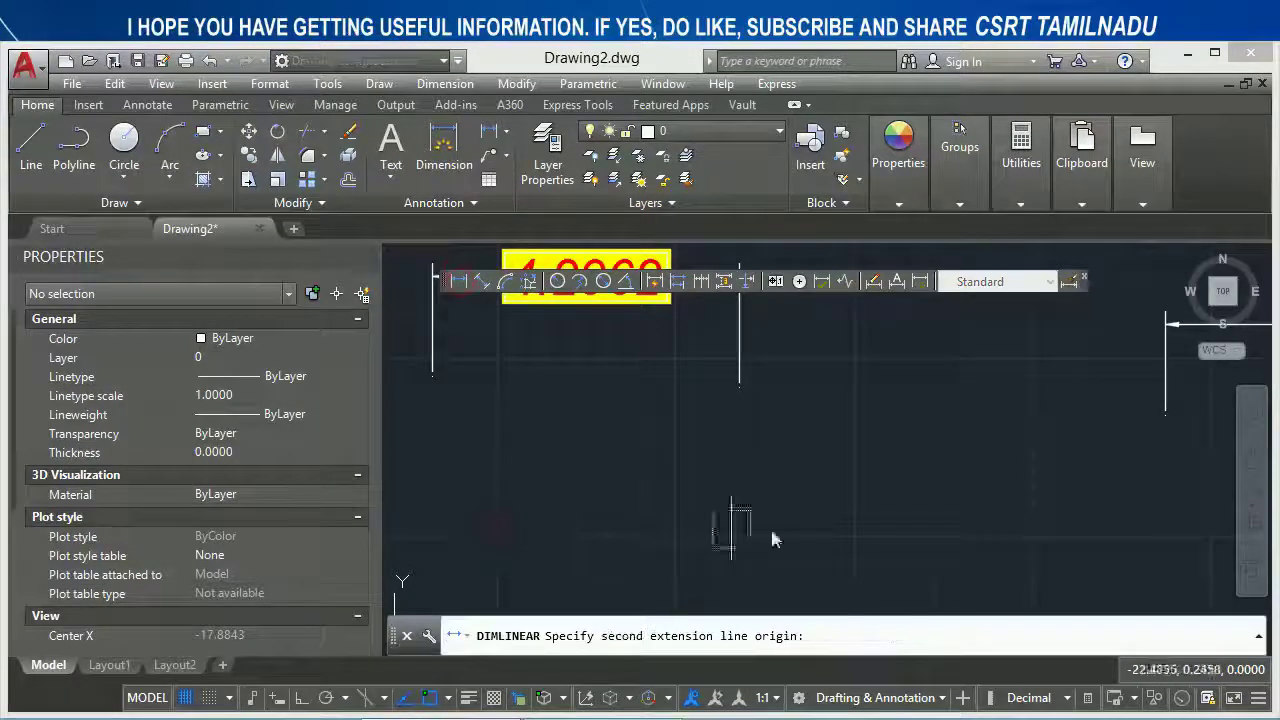
{"action": "left_click", "coordinate": [932, 528]}
{"action": "left_click", "coordinate": [924, 405]}
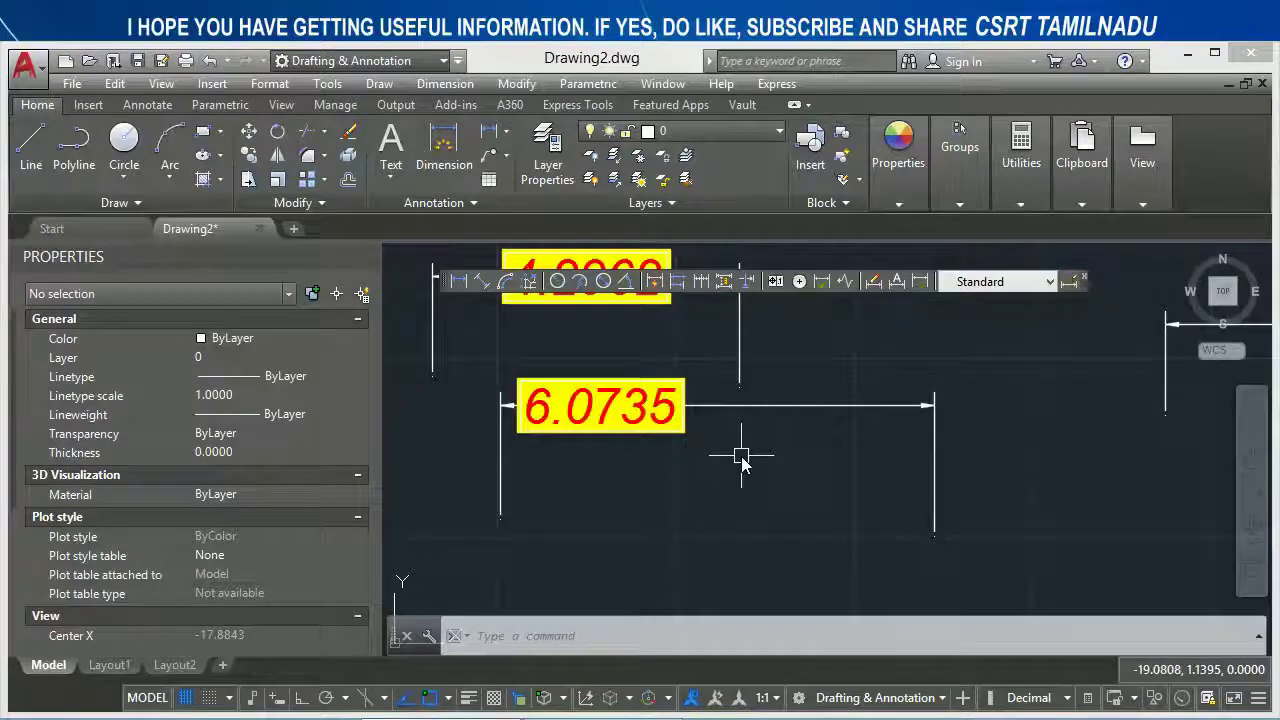
Set DIMJUST to 2, draw a 2.9388 linear dimension and stretch it to 6.1435.
{"action": "type", "text": "dimjust"}
{"action": "key", "text": "Return"}
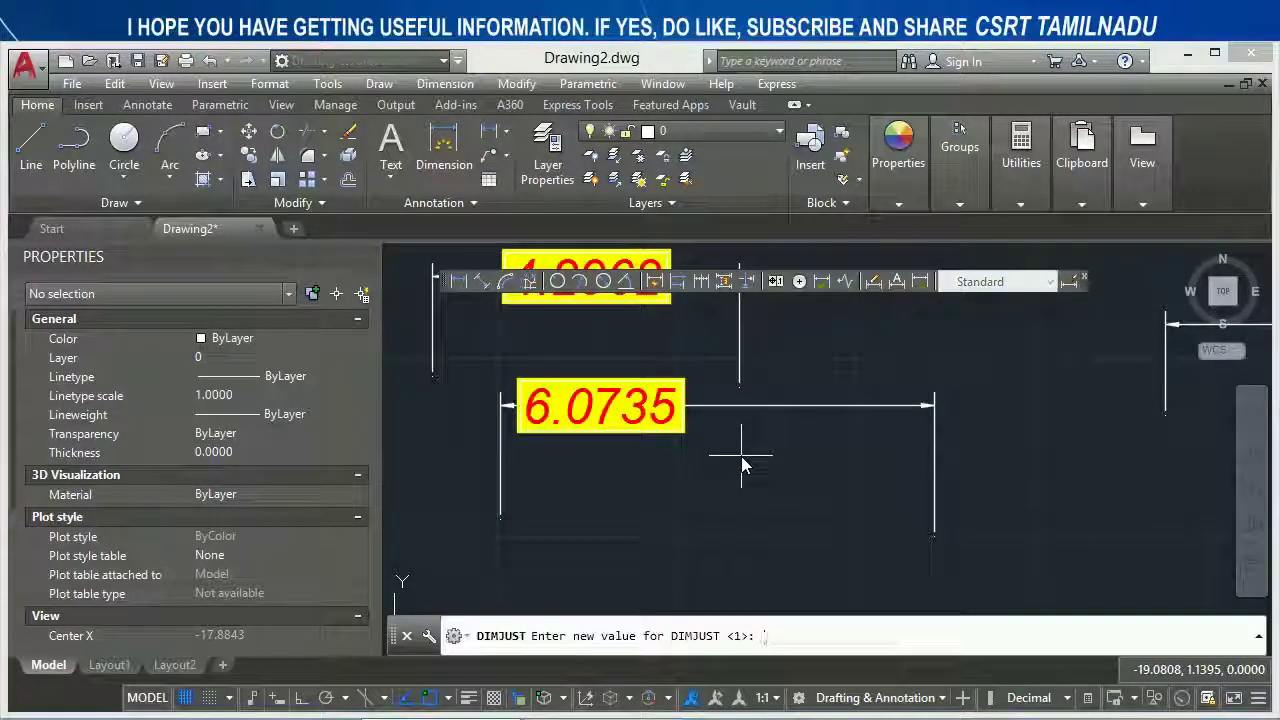
{"action": "type", "text": "2"}
{"action": "key", "text": "Return"}
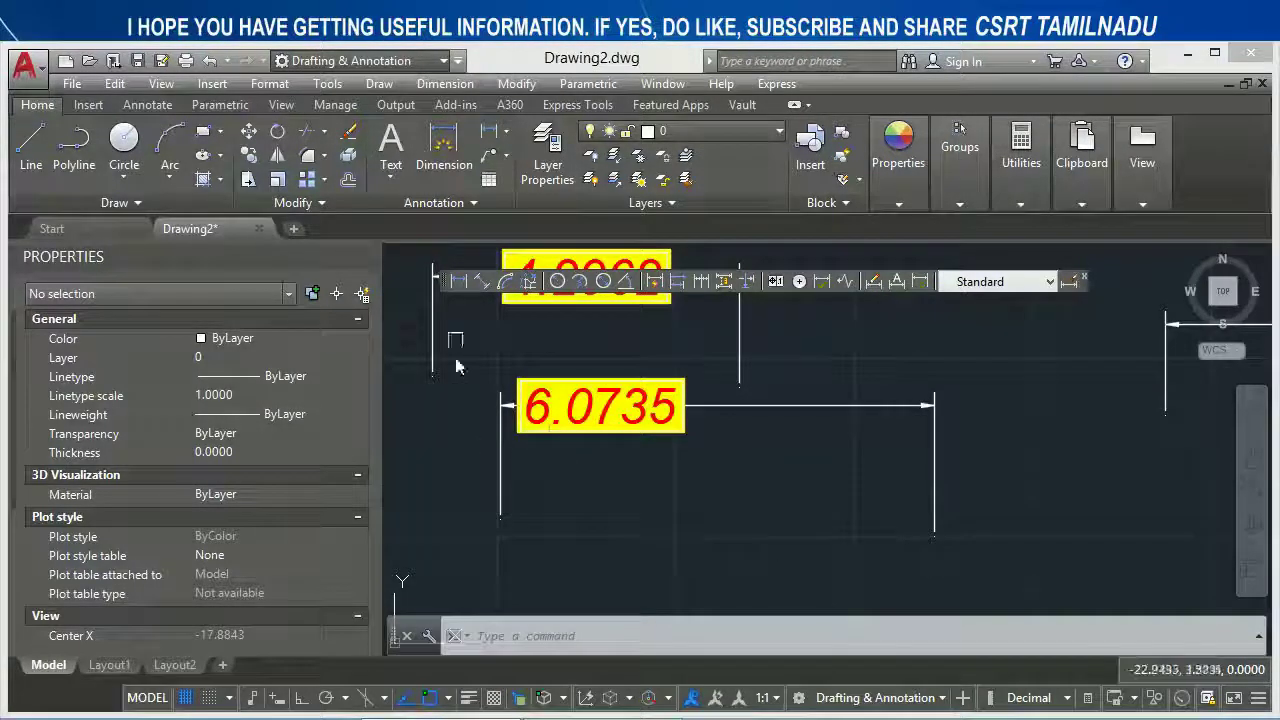
{"action": "left_click", "coordinate": [467, 288]}
{"action": "left_click", "coordinate": [580, 580]}
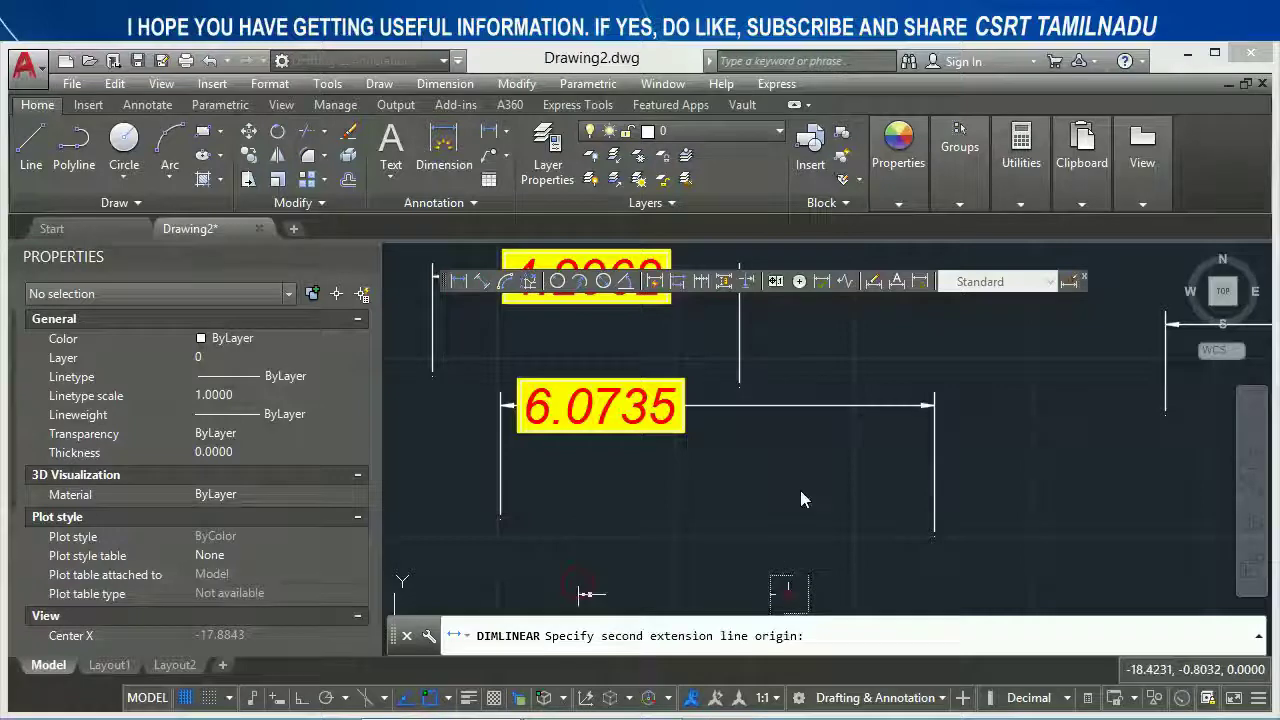
{"action": "left_click", "coordinate": [788, 592]}
{"action": "left_click", "coordinate": [785, 495]}
{"action": "left_click", "coordinate": [790, 597]}
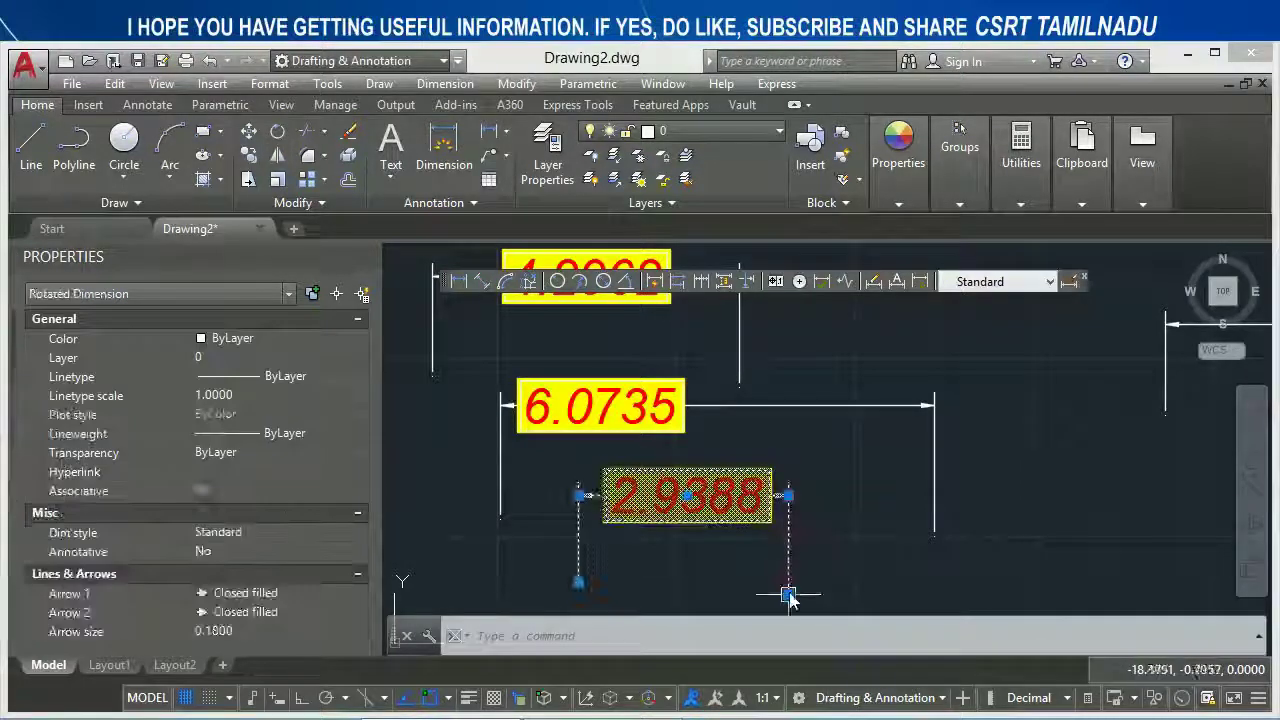
{"action": "left_click", "coordinate": [1017, 598]}
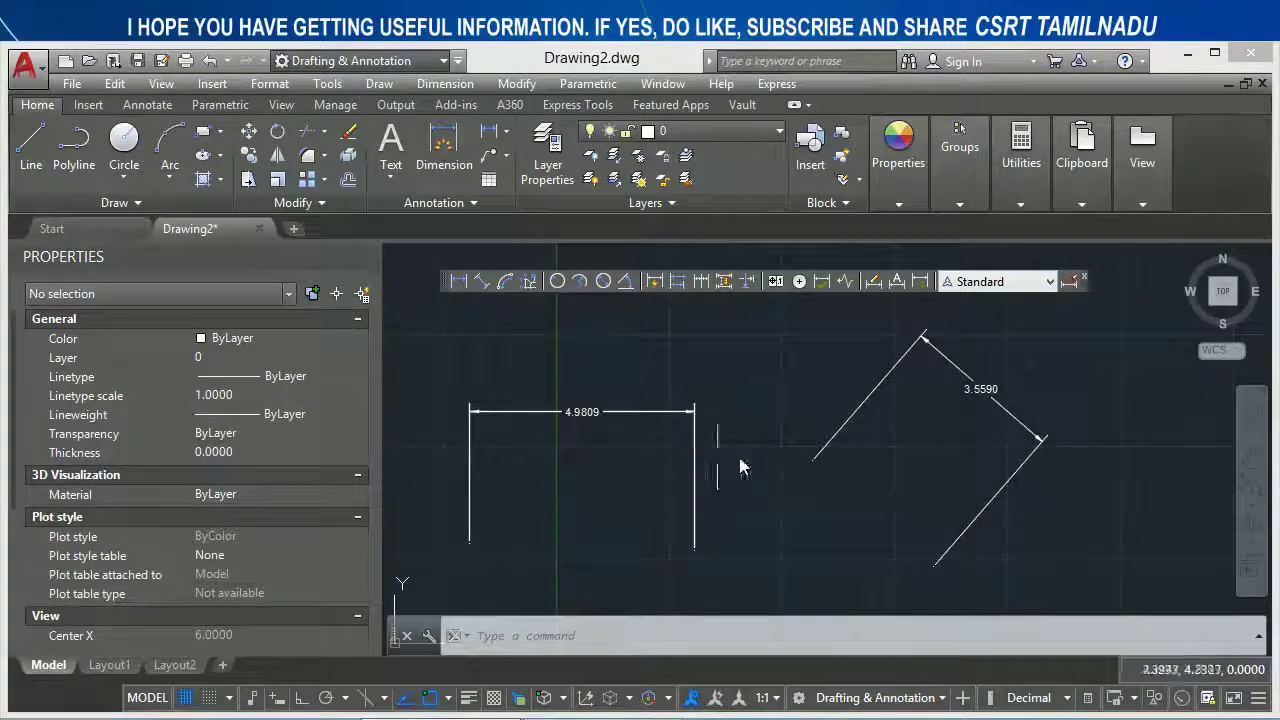
Set the Standard dimension style's text view direction to Right-to-Left.
{"action": "type", "text": "D"}
{"action": "key", "text": "Return"}
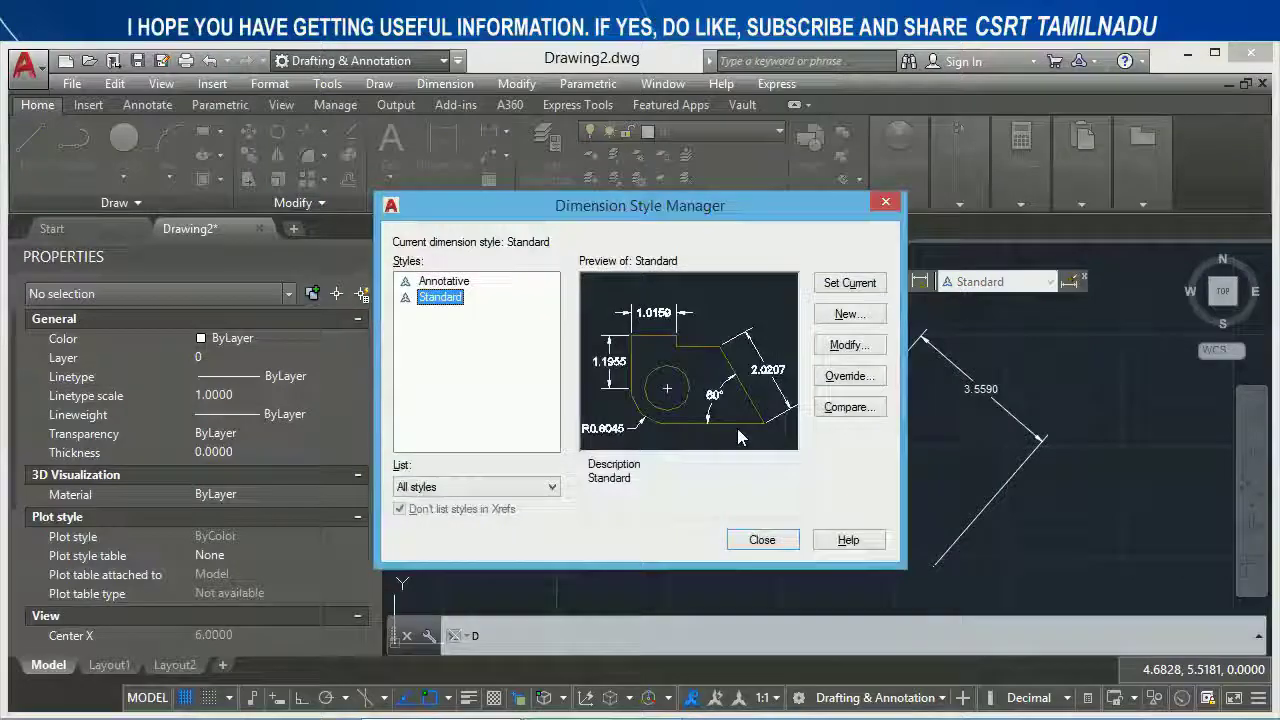
{"action": "left_click", "coordinate": [849, 344]}
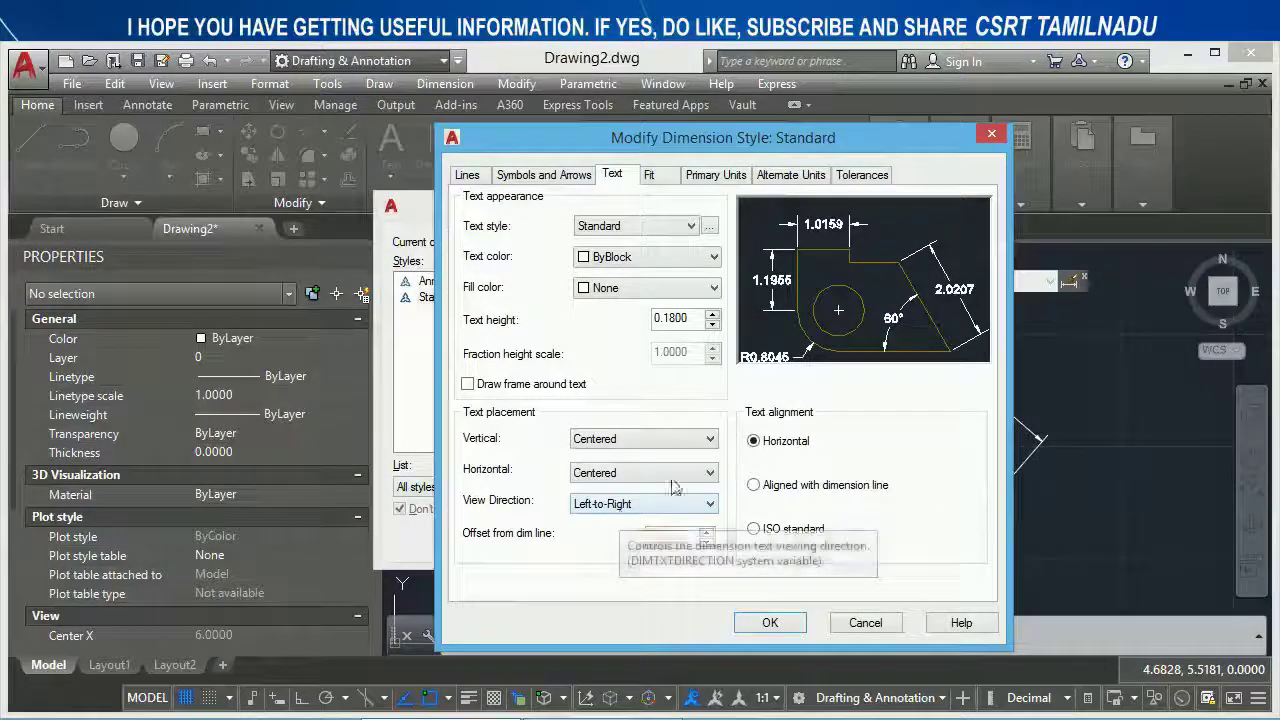
{"action": "left_click", "coordinate": [650, 503]}
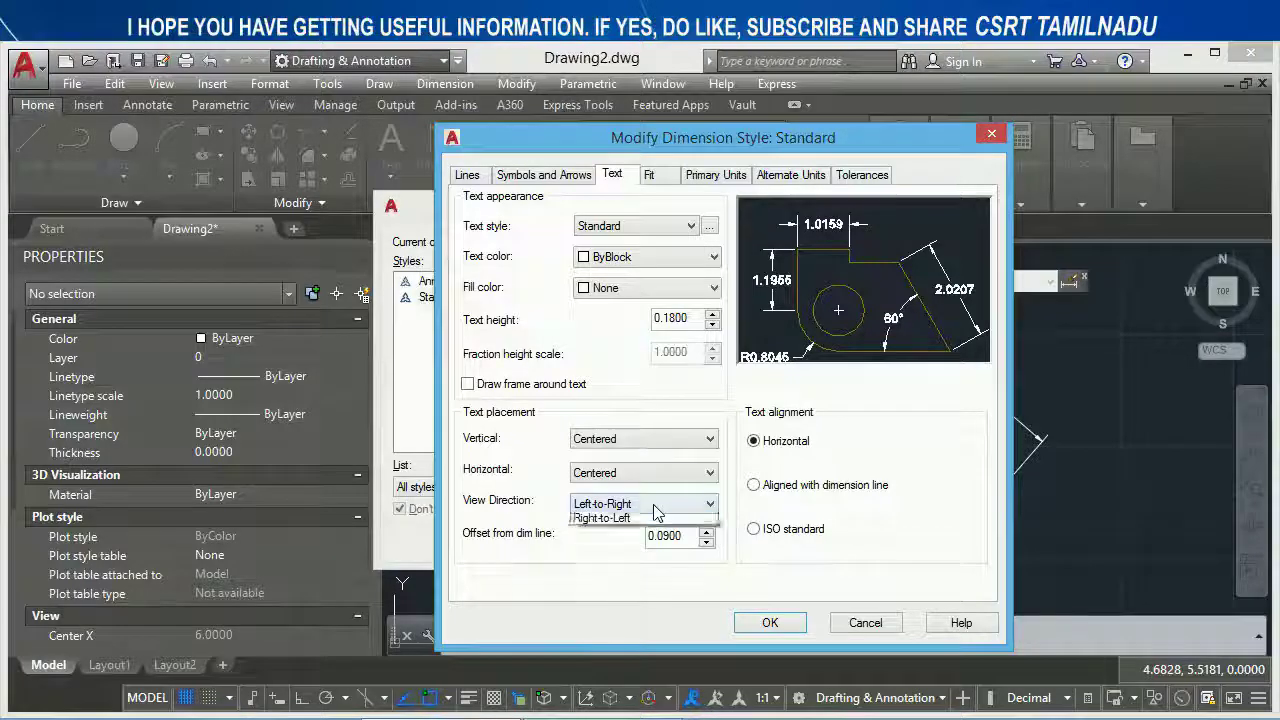
{"action": "left_click", "coordinate": [619, 530]}
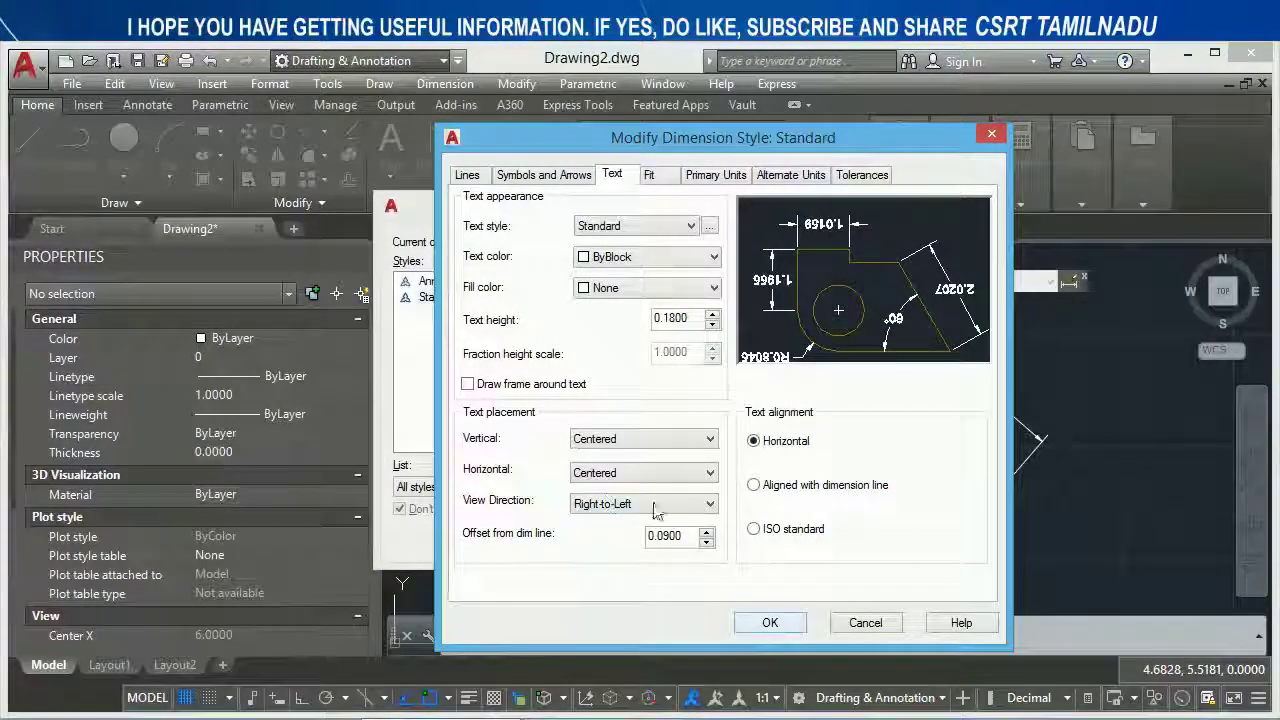
{"action": "left_click", "coordinate": [768, 622]}
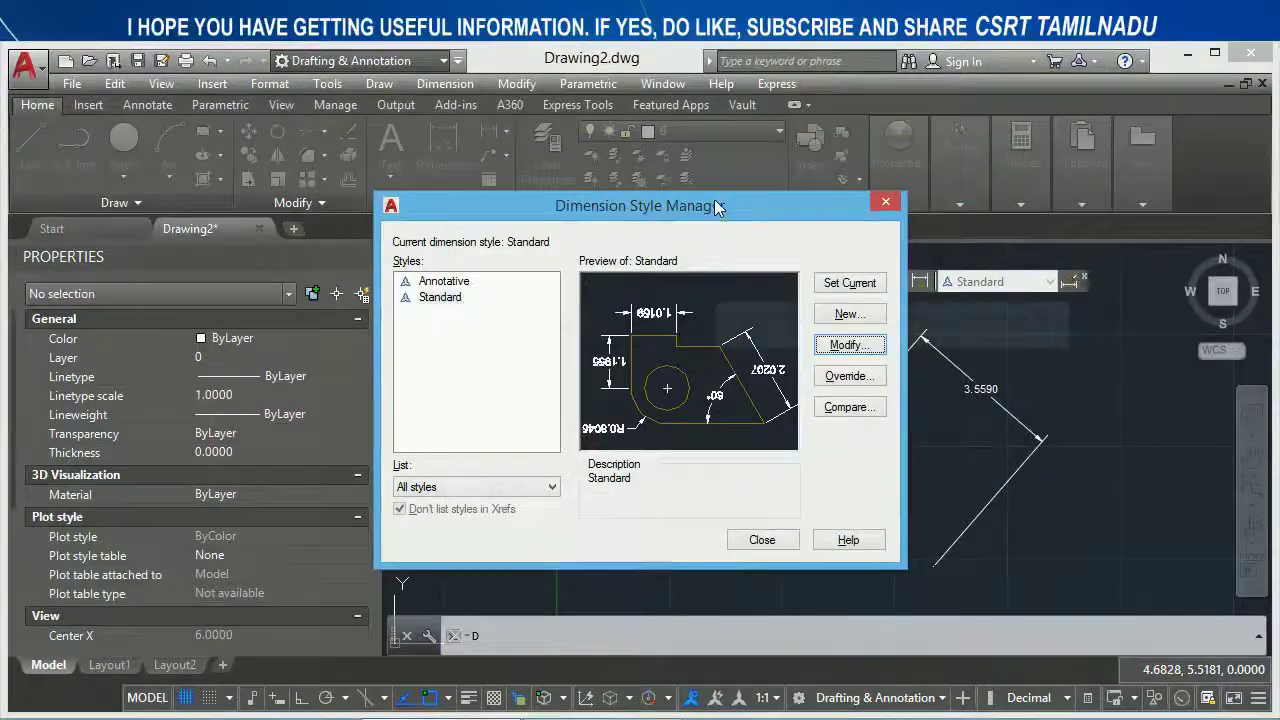
{"action": "left_click_drag", "start_coordinate": [715, 205], "coordinate": [287, 200]}
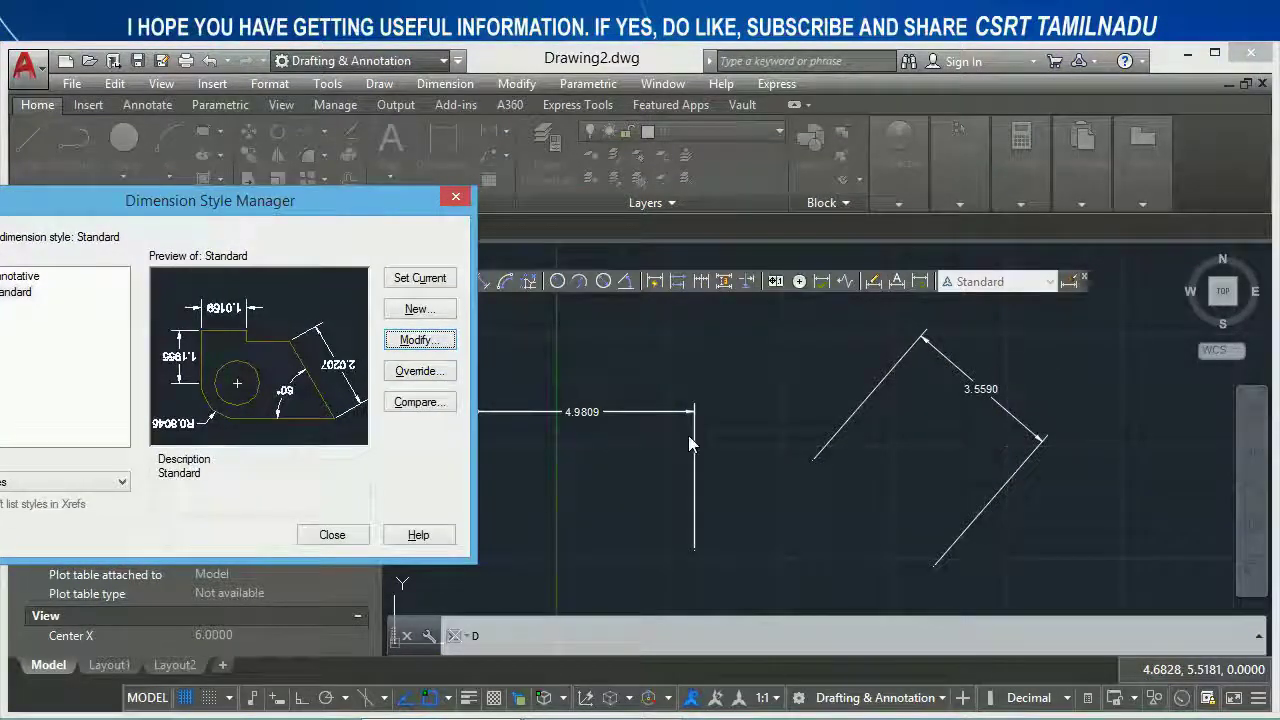
{"action": "left_click", "coordinate": [335, 535]}
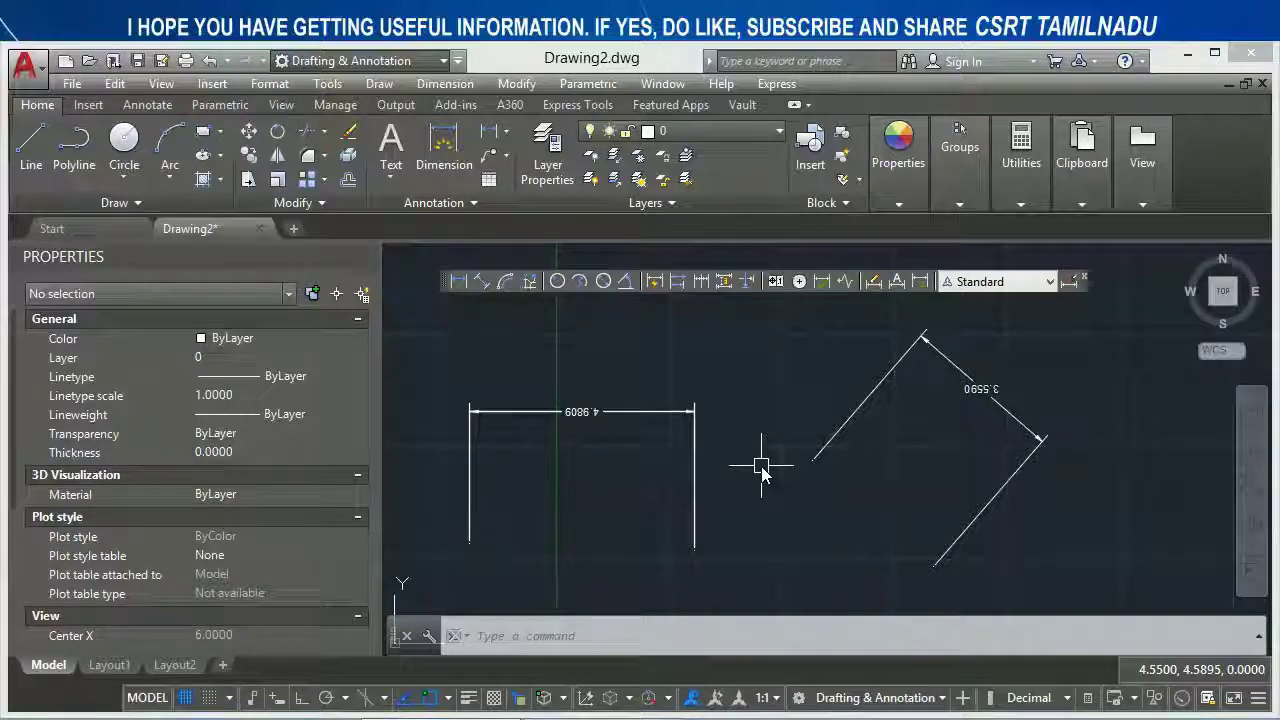
Set DIMTXTDIRECTION to 0 so dimension text reads normally.
{"action": "type", "text": "dimtxtd"}
{"action": "key", "text": "Return"}
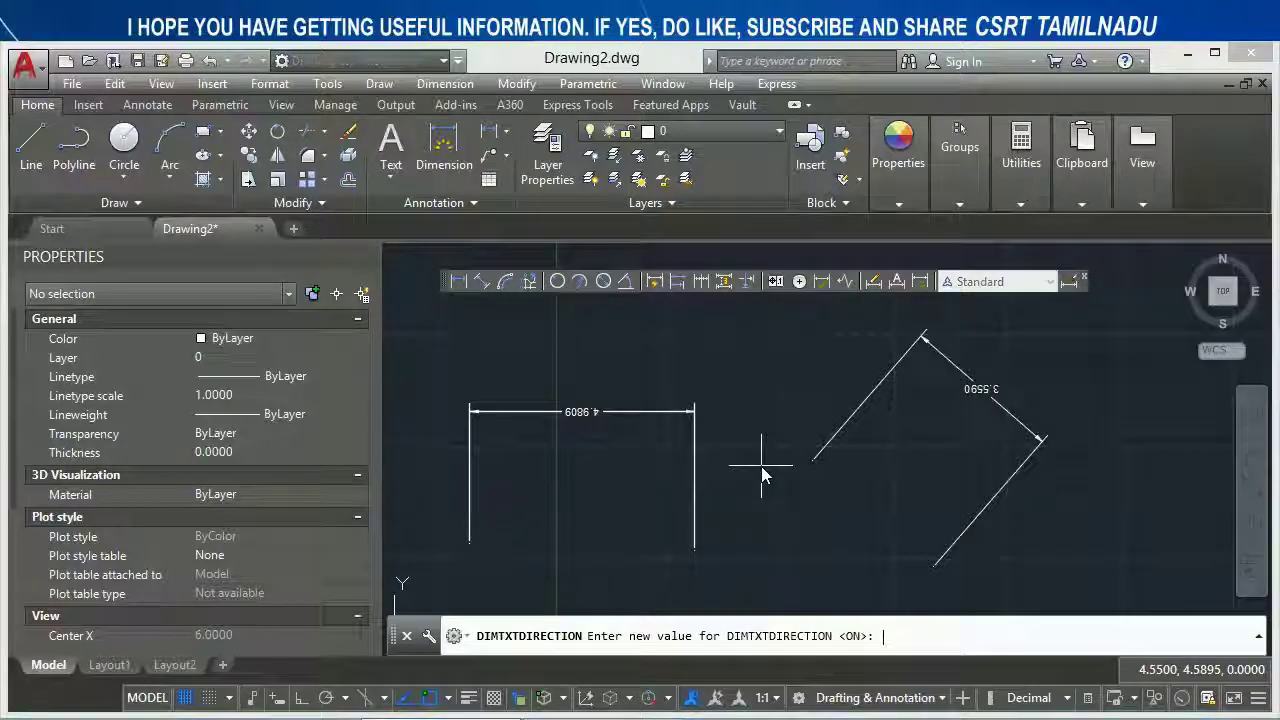
{"action": "type", "text": "0"}
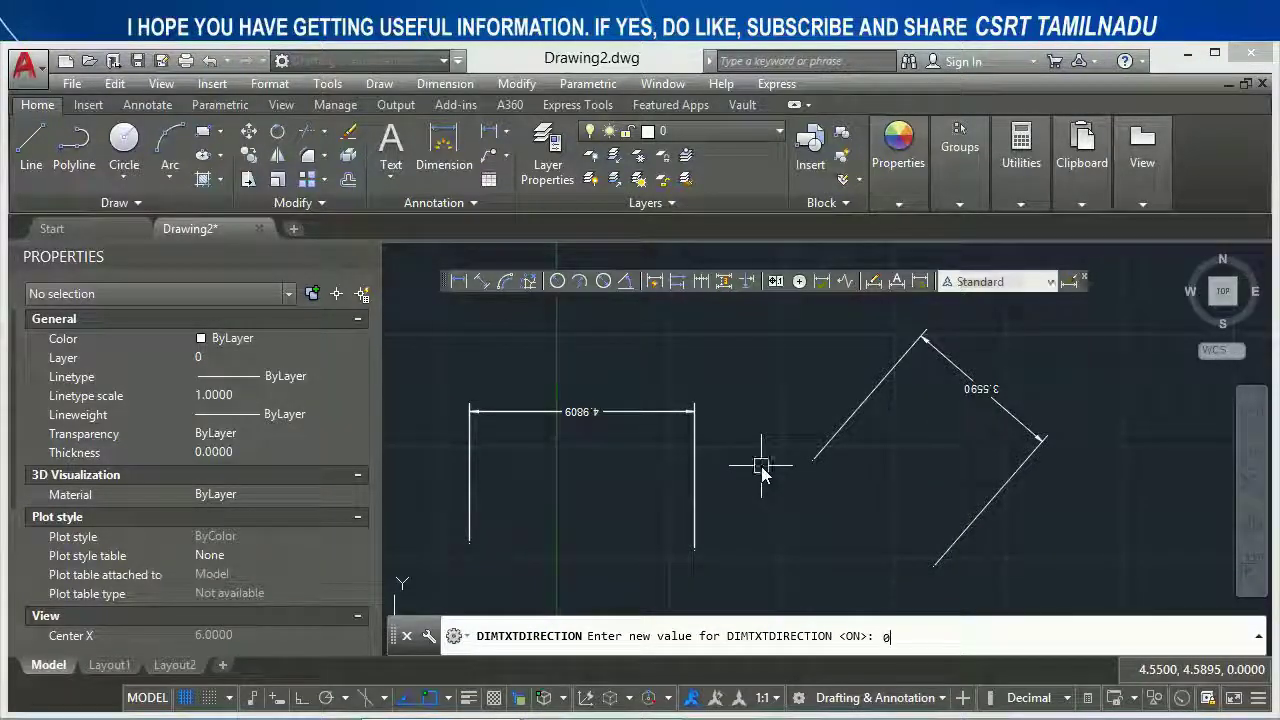
{"action": "key", "text": "Return"}
Draw a 9.6246 linear dimension.
{"action": "scroll", "coordinate": [740, 447], "scroll_direction": "down", "scroll_amount": 3}
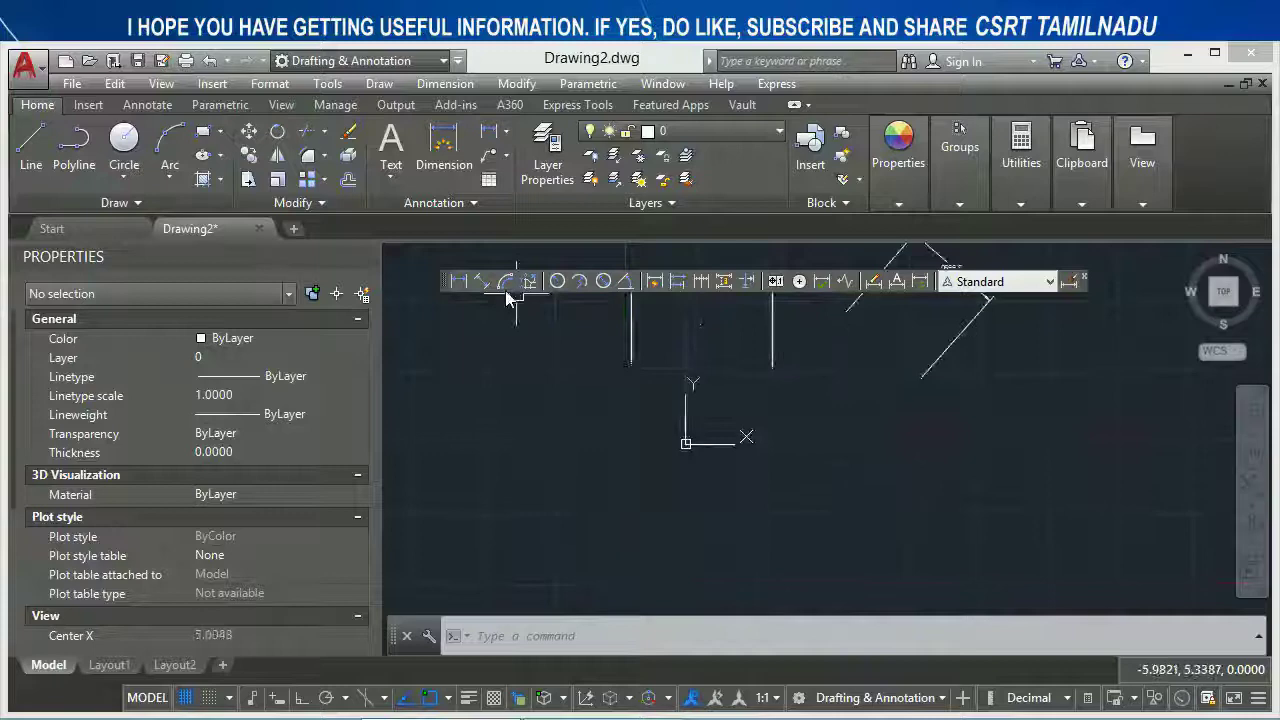
{"action": "left_click", "coordinate": [459, 281]}
{"action": "left_click", "coordinate": [500, 520]}
{"action": "left_click", "coordinate": [771, 596]}
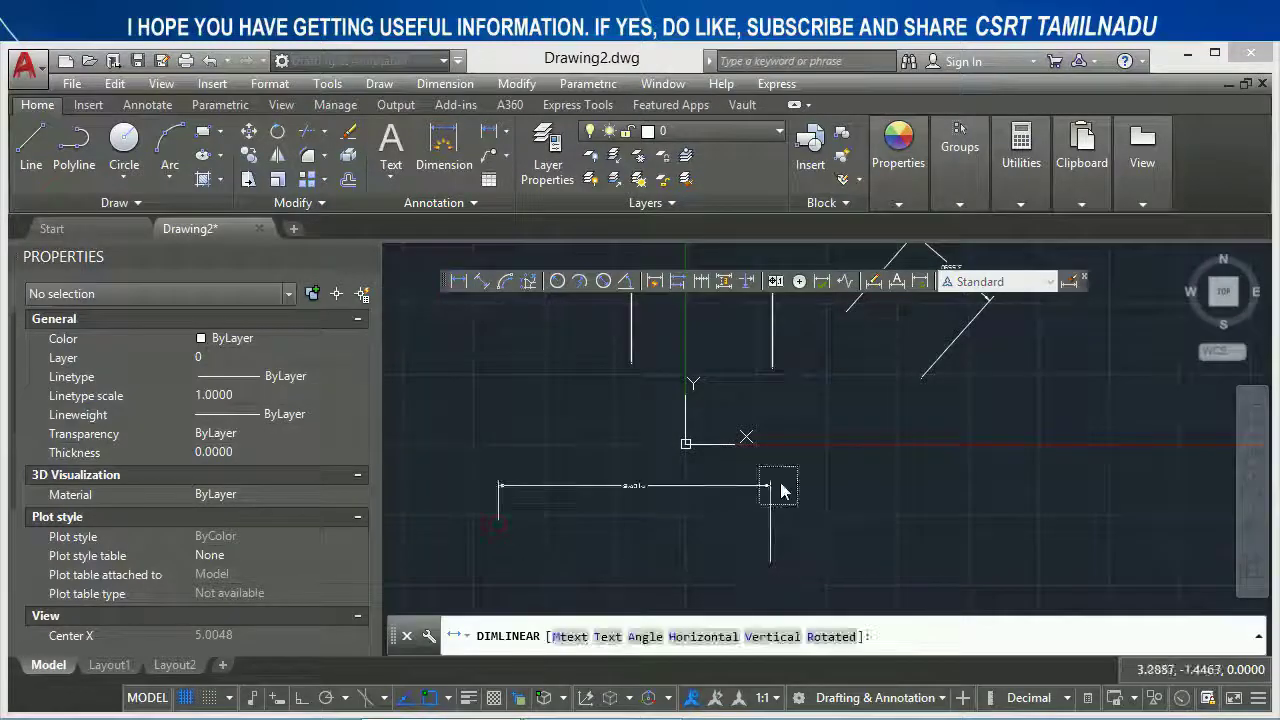
{"action": "left_click", "coordinate": [650, 474]}
{"action": "scroll", "coordinate": [651, 471], "scroll_direction": "up", "scroll_amount": 2}
{"action": "scroll", "coordinate": [651, 471], "scroll_direction": "up", "scroll_amount": 3}
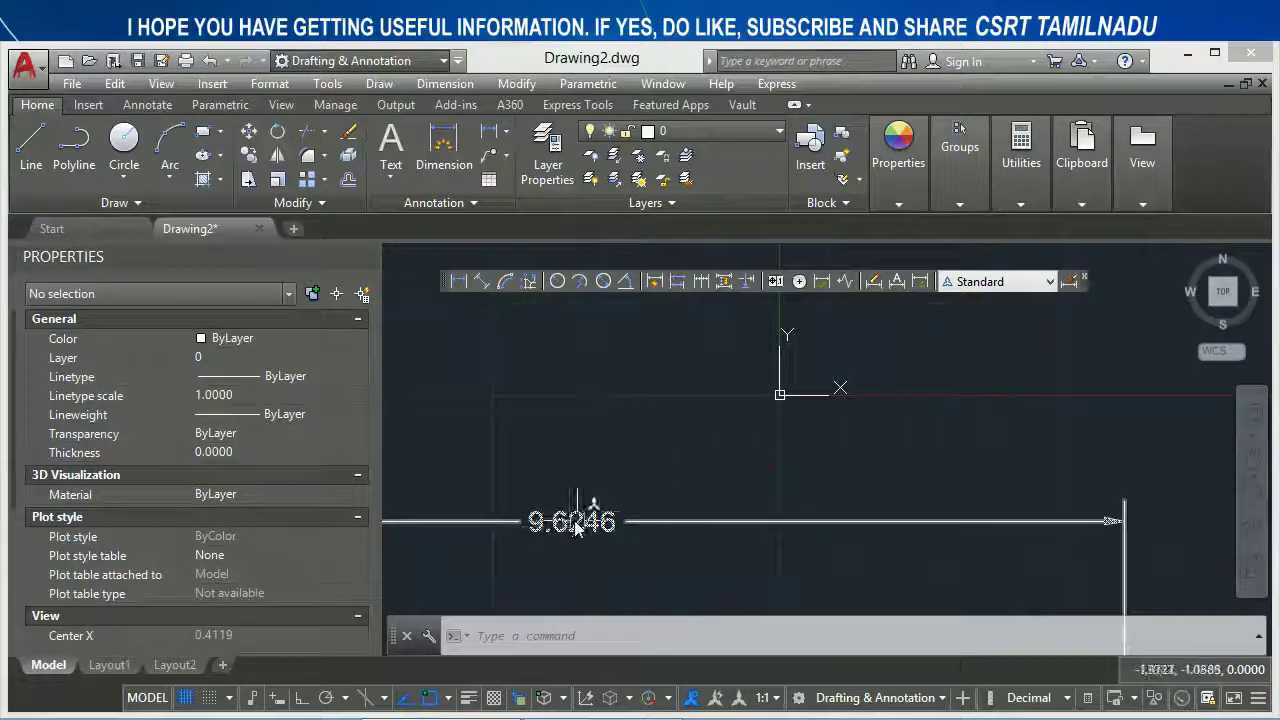
{"action": "key", "text": "Return"}
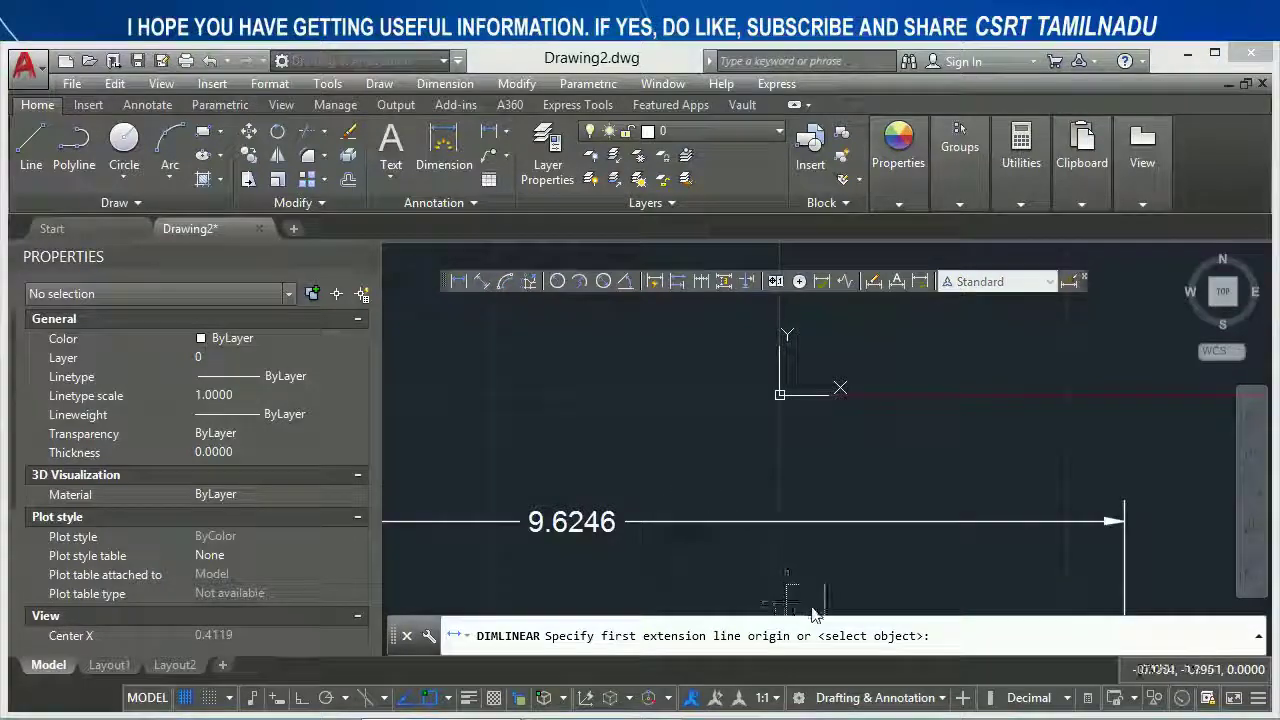
{"action": "key", "text": "Escape"}
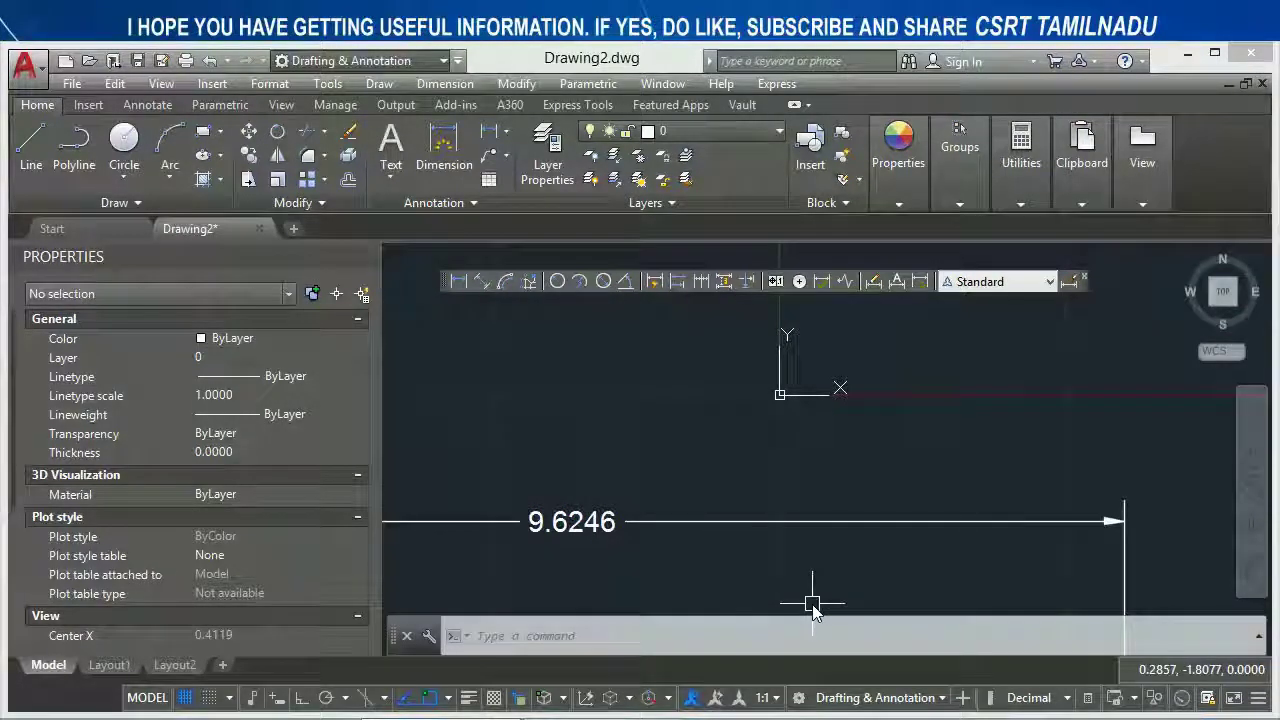
Turn the dimension text direction setting (DIMTXTDIRECTION) on.
{"action": "type", "text": "DIMTED"}
{"action": "type", "text": "X"}
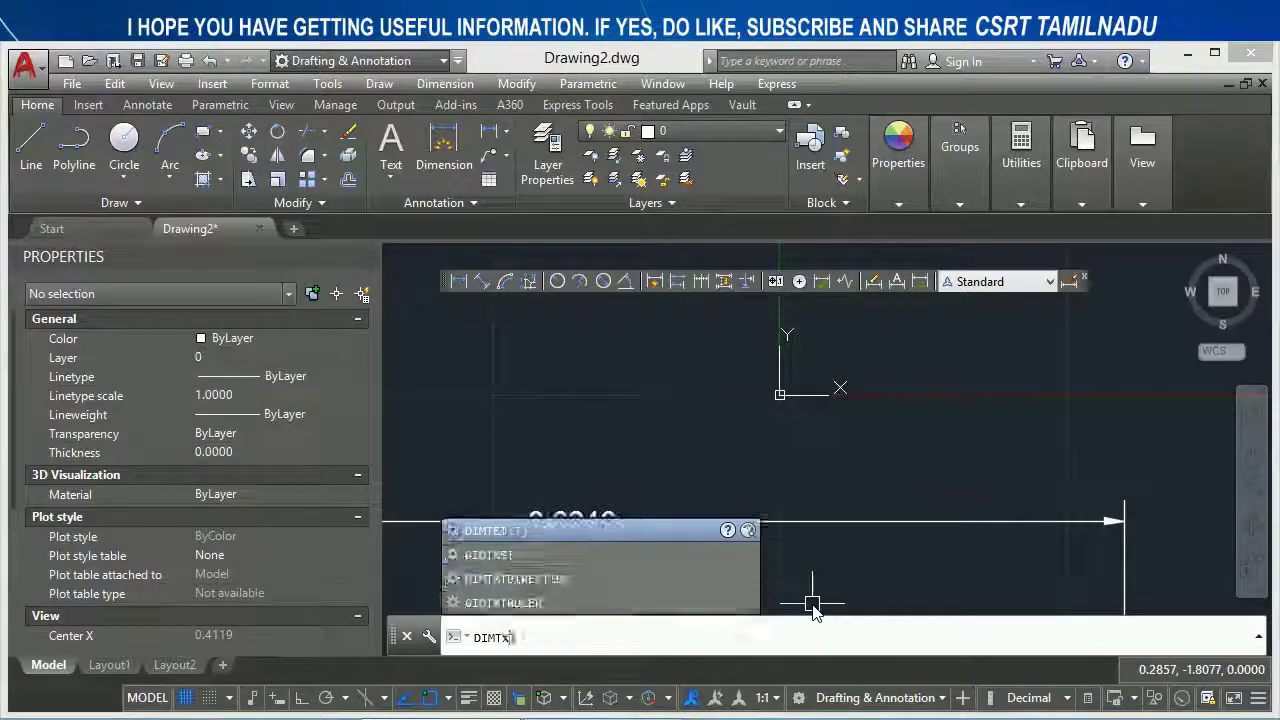
{"action": "type", "text": "T"}
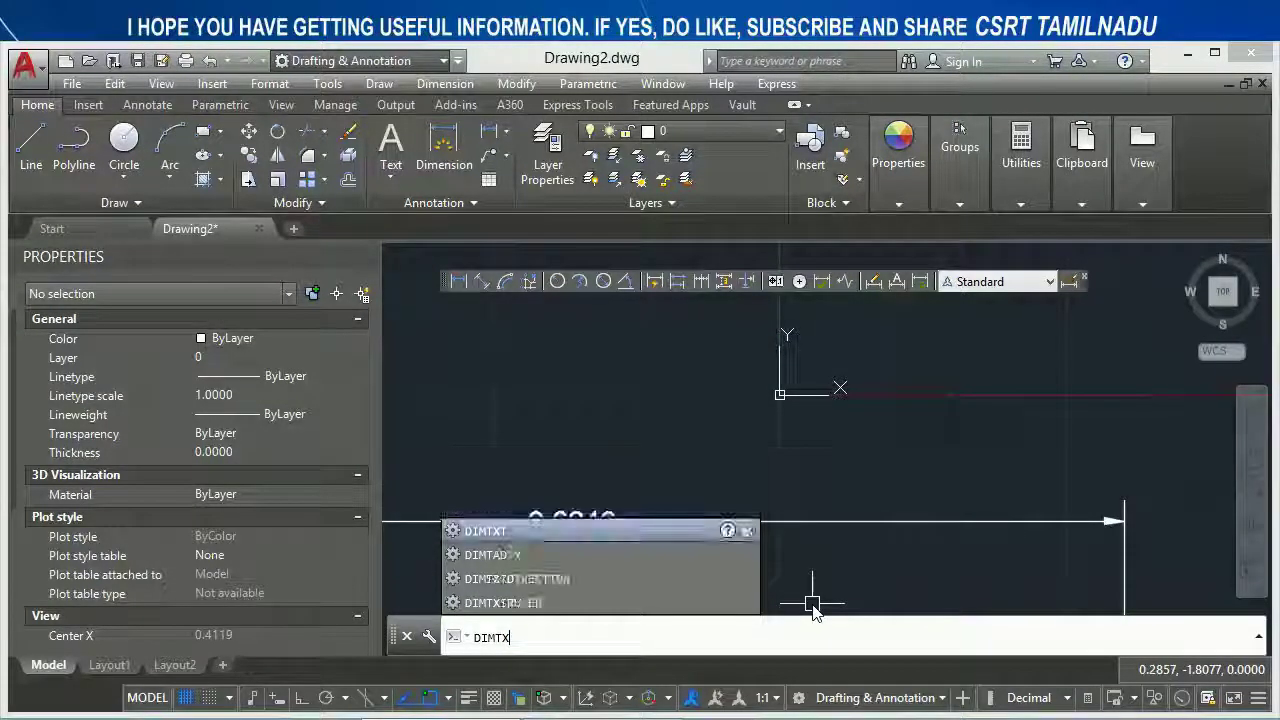
{"action": "type", "text": "D"}
{"action": "key", "text": "Return"}
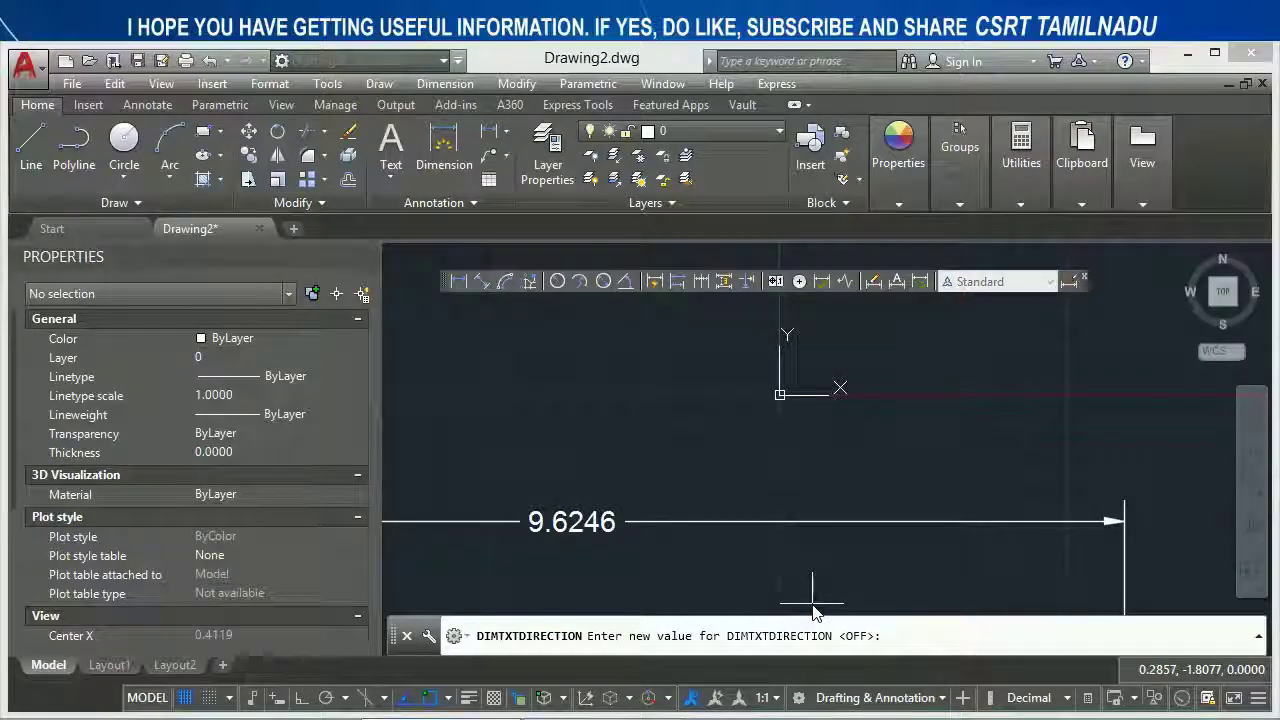
{"action": "type", "text": "on"}
{"action": "key", "text": "Return"}
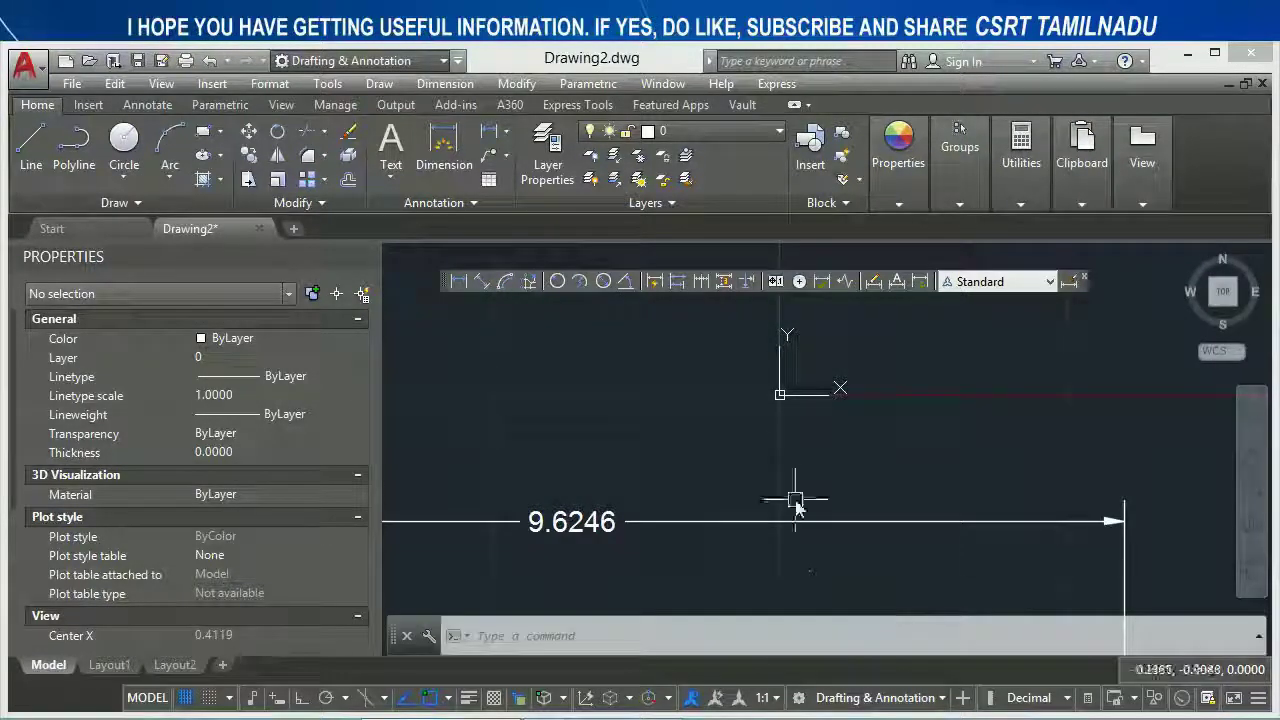
Draw a 2.8981 linear dimension above the 9.6246 one, showing reversed text.
{"action": "left_click", "coordinate": [458, 281]}
{"action": "left_click", "coordinate": [421, 366]}
{"action": "left_click", "coordinate": [745, 366]}
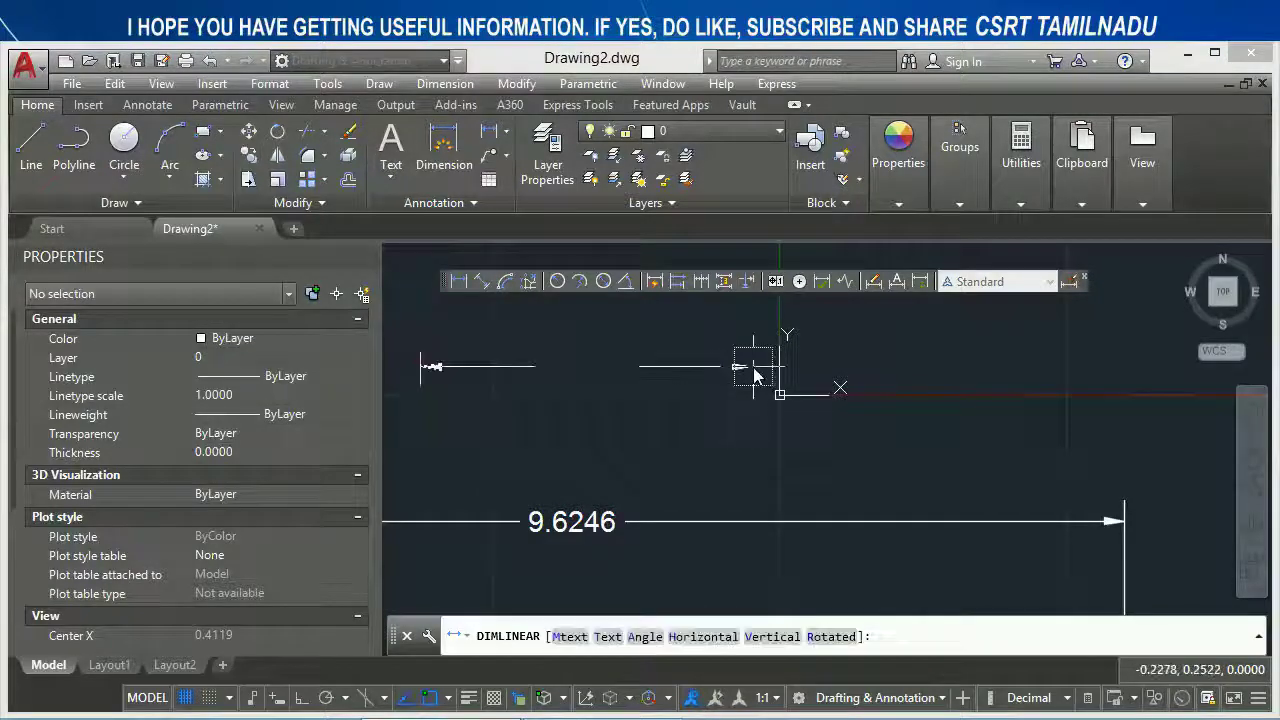
{"action": "left_click", "coordinate": [705, 392]}
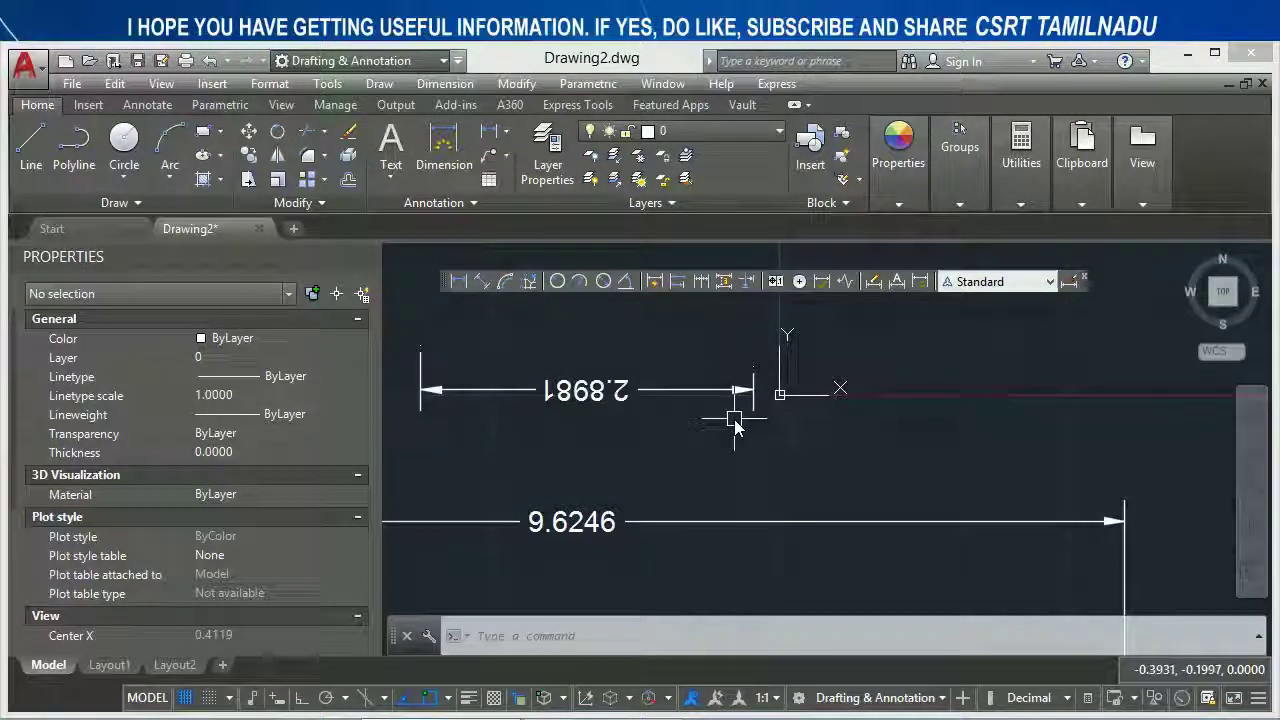
Review the Standard dimension style's text settings, then close the style dialogs.
{"action": "type", "text": "u"}
{"action": "key", "text": "Return"}
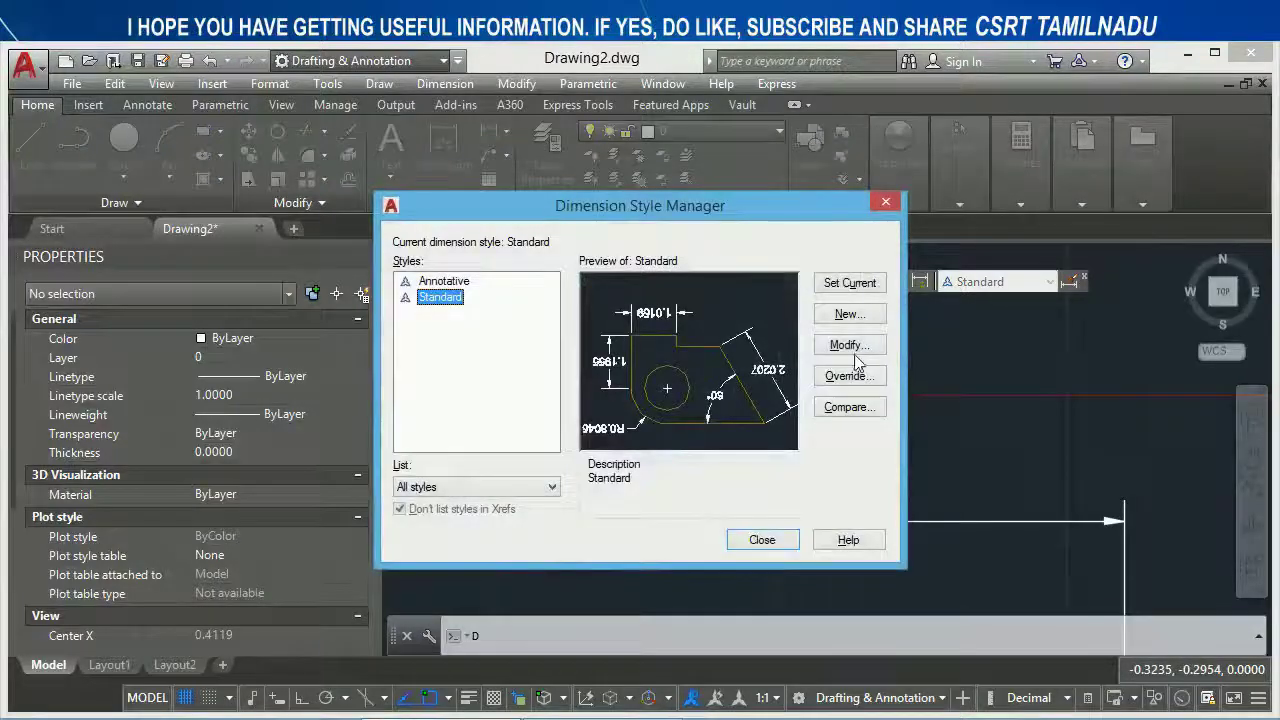
{"action": "left_click", "coordinate": [846, 343]}
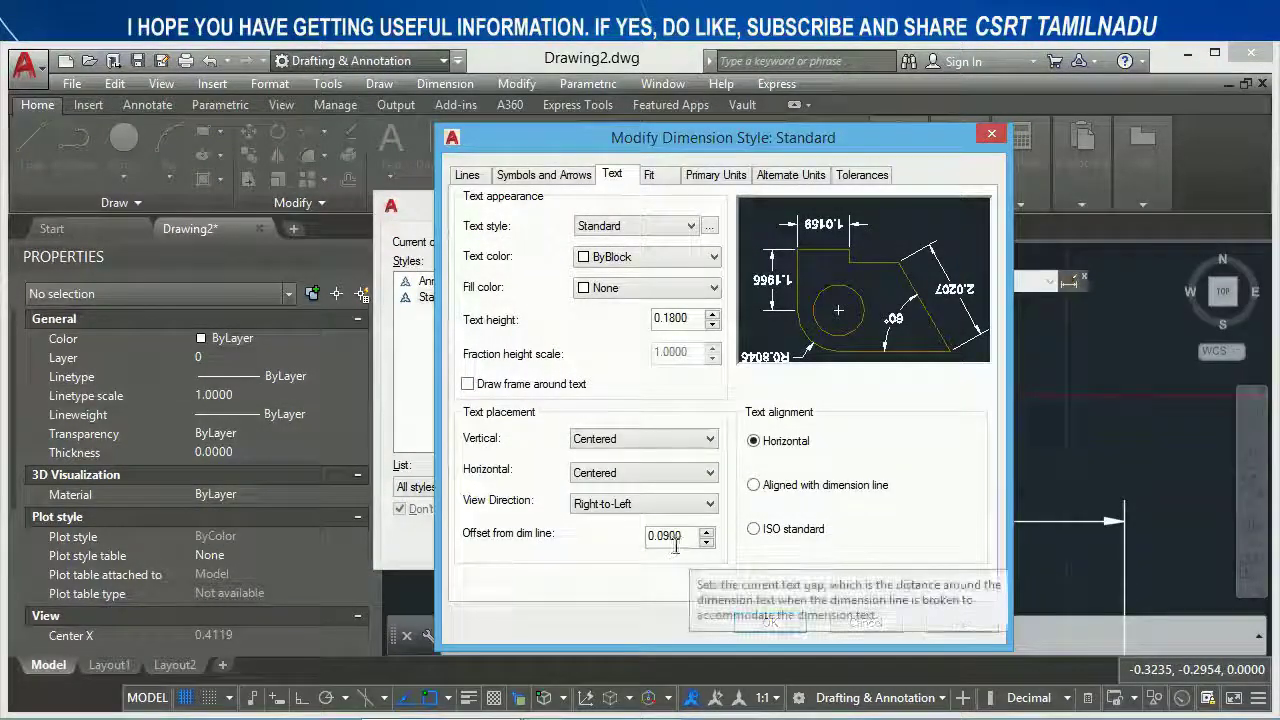
{"action": "left_click", "coordinate": [770, 622]}
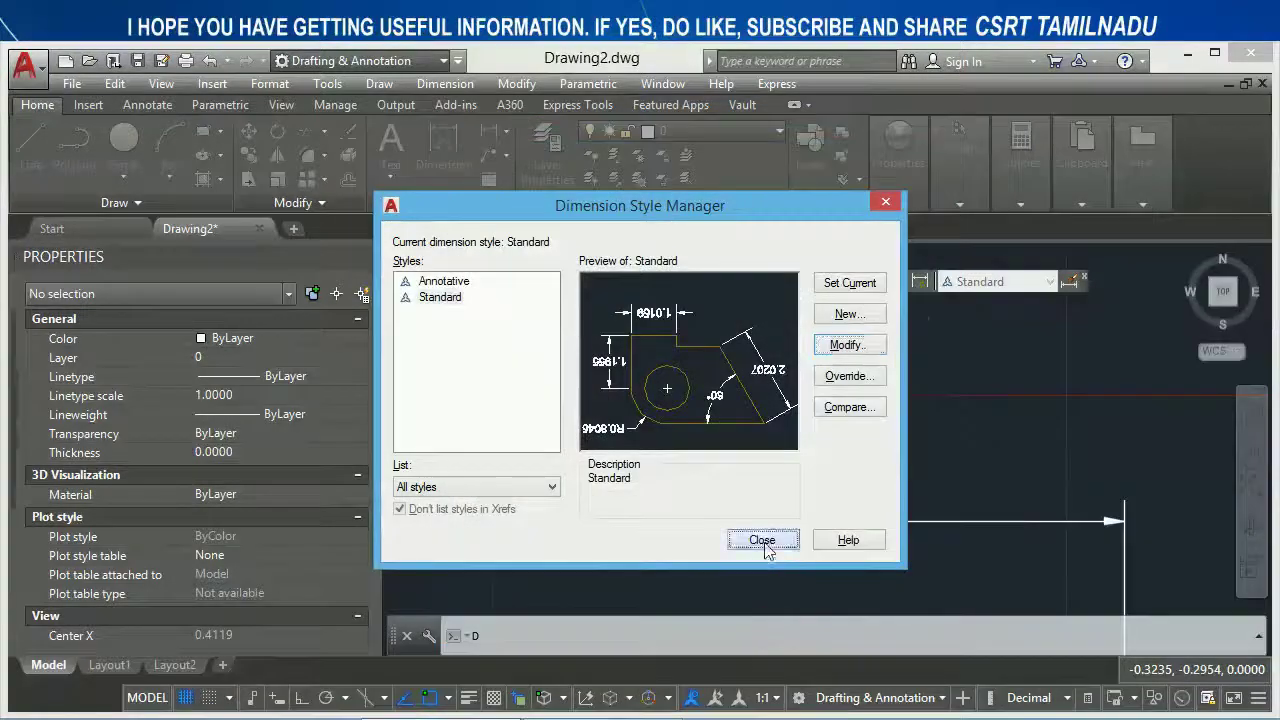
{"action": "left_click", "coordinate": [764, 538]}
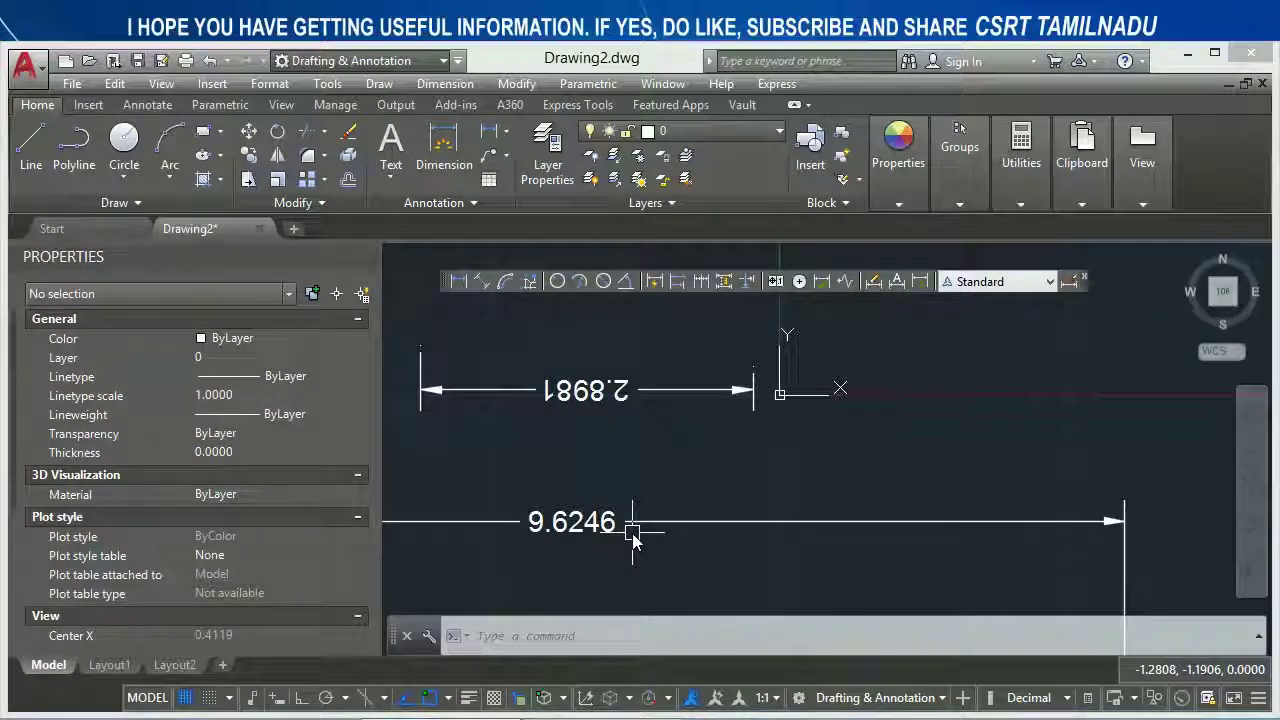
Set the Standard style's offset from dimension line to 0.2 and close the dialogs.
{"action": "type", "text": "d"}
{"action": "key", "text": "Return"}
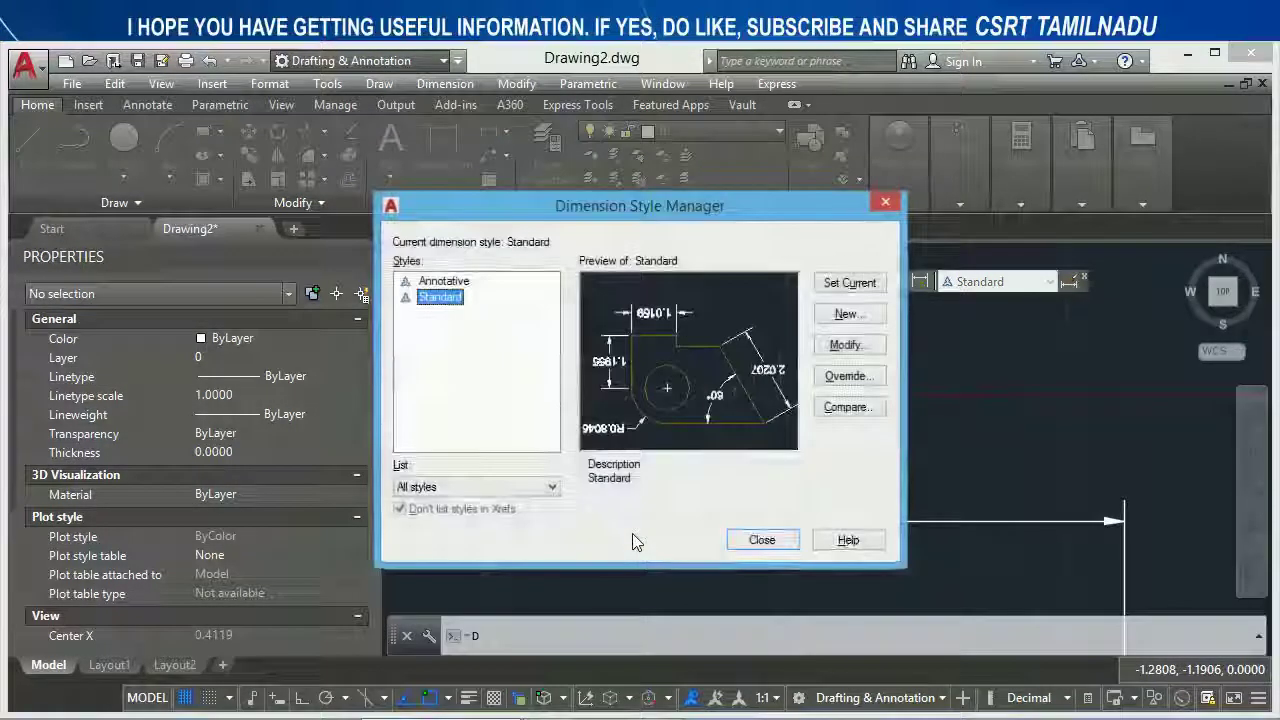
{"action": "left_click", "coordinate": [846, 345]}
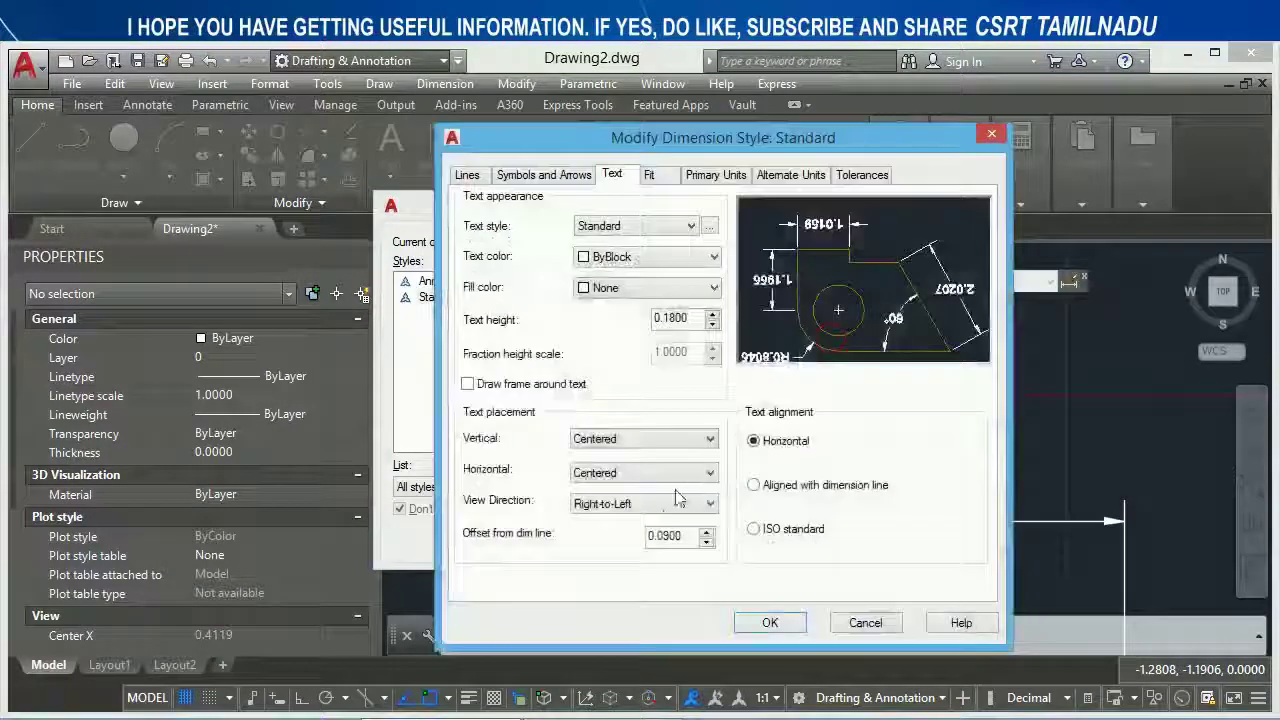
{"action": "double_click", "coordinate": [688, 537]}
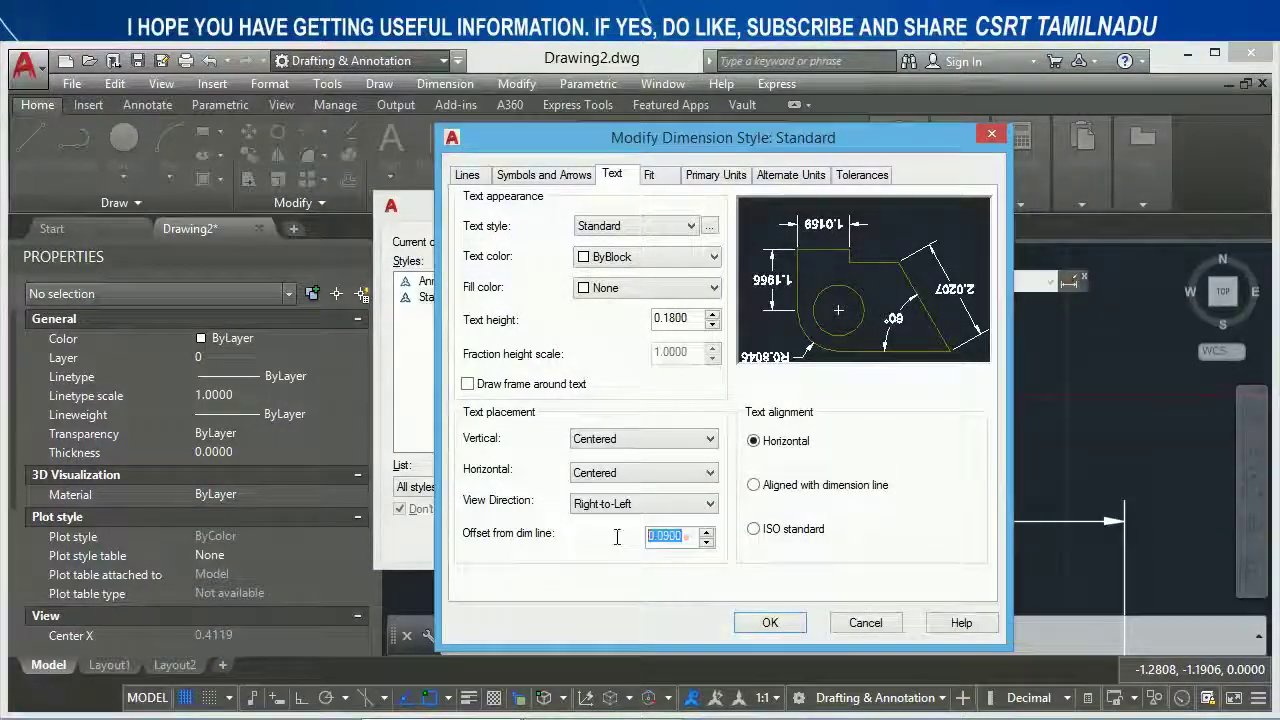
{"action": "type", "text": "0.2"}
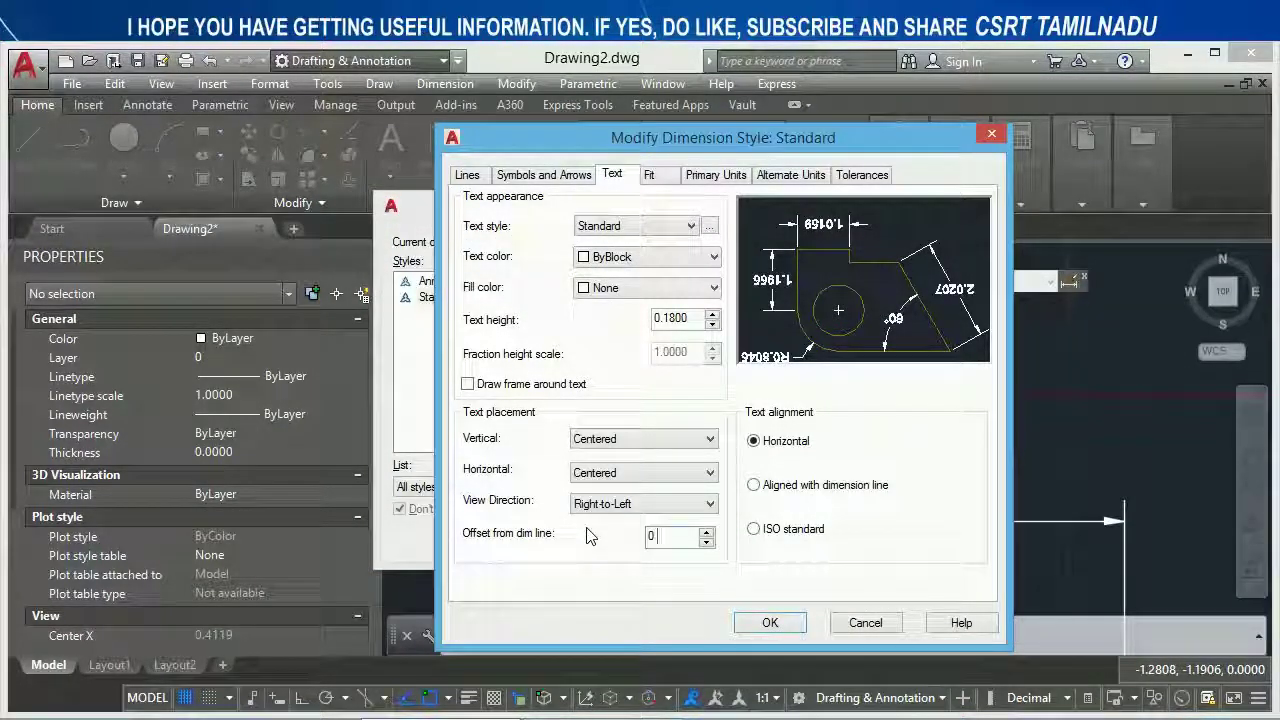
{"action": "key", "text": "Return"}
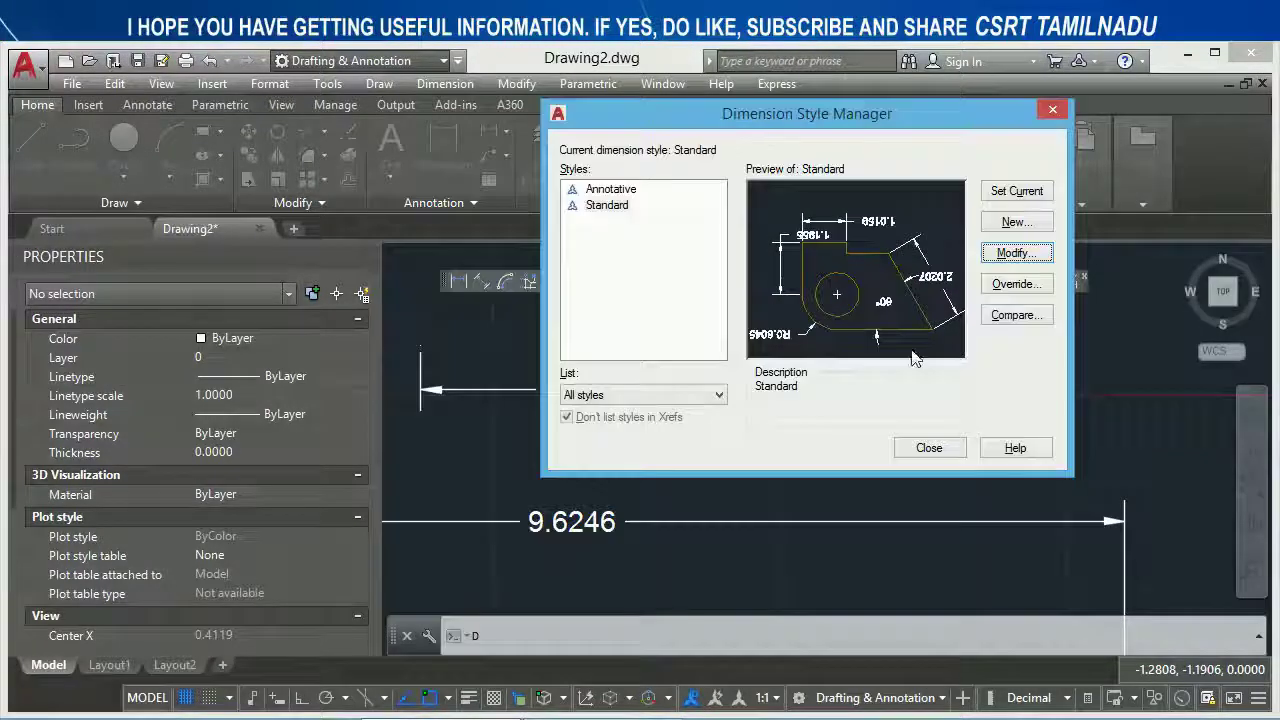
{"action": "left_click", "coordinate": [928, 449]}
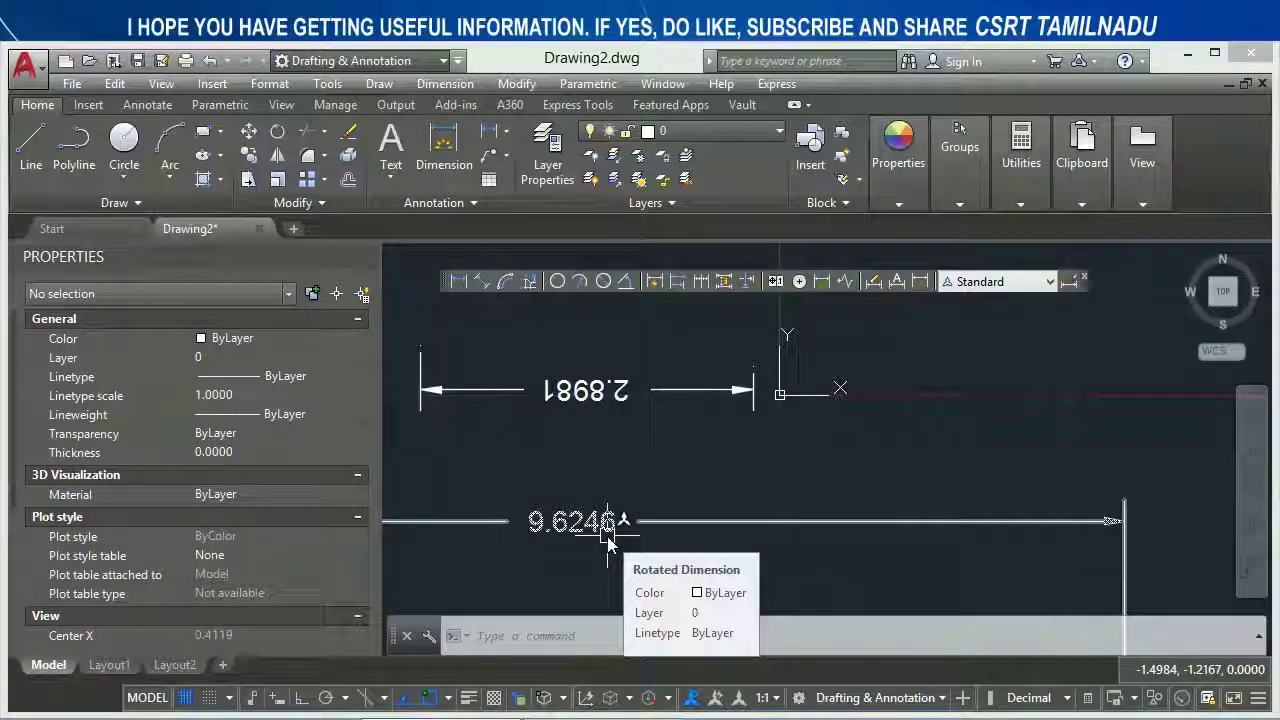
{"action": "type", "text": "dimgap"}
Widen the dimension gap to 0.5 with DIMGAP.
{"action": "key", "text": "Return"}
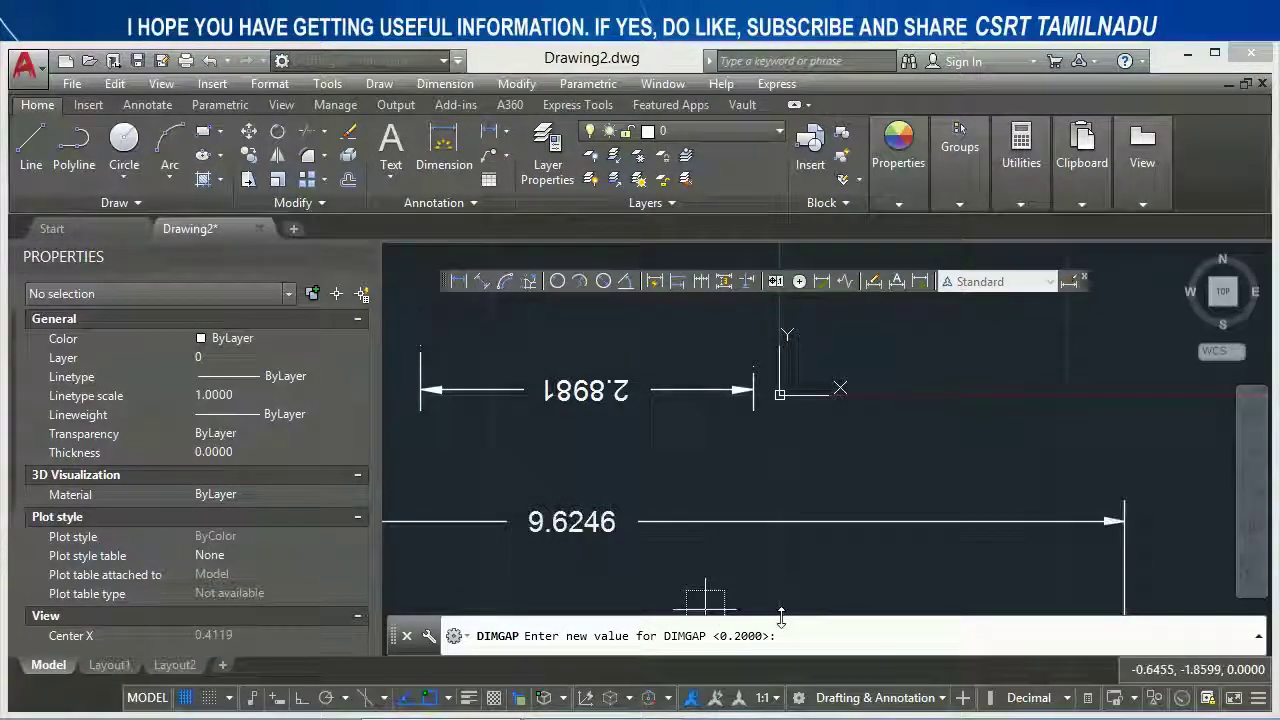
{"action": "type", "text": "0.5"}
{"action": "key", "text": "Return"}
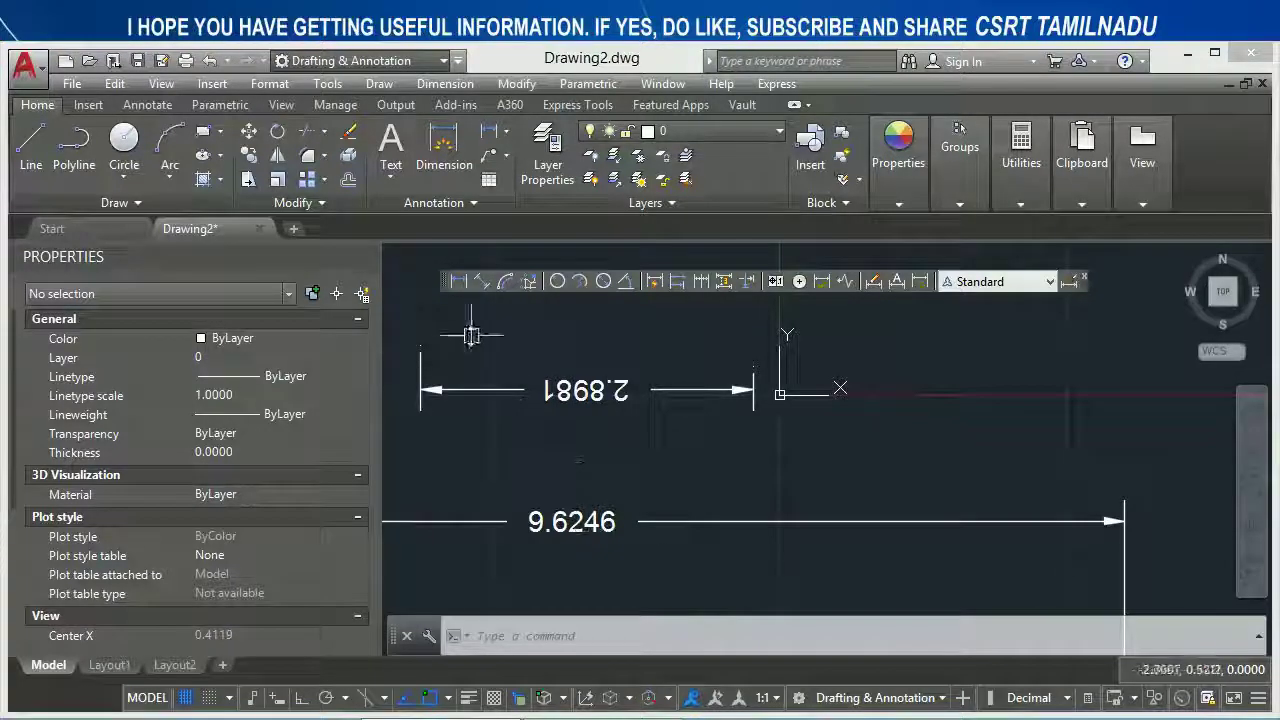
Draw a 3.4377 linear dimension between the other two, then view the style overrides.
{"action": "left_click", "coordinate": [455, 285]}
{"action": "left_click", "coordinate": [538, 585]}
{"action": "left_click", "coordinate": [932, 575]}
{"action": "left_click", "coordinate": [931, 453]}
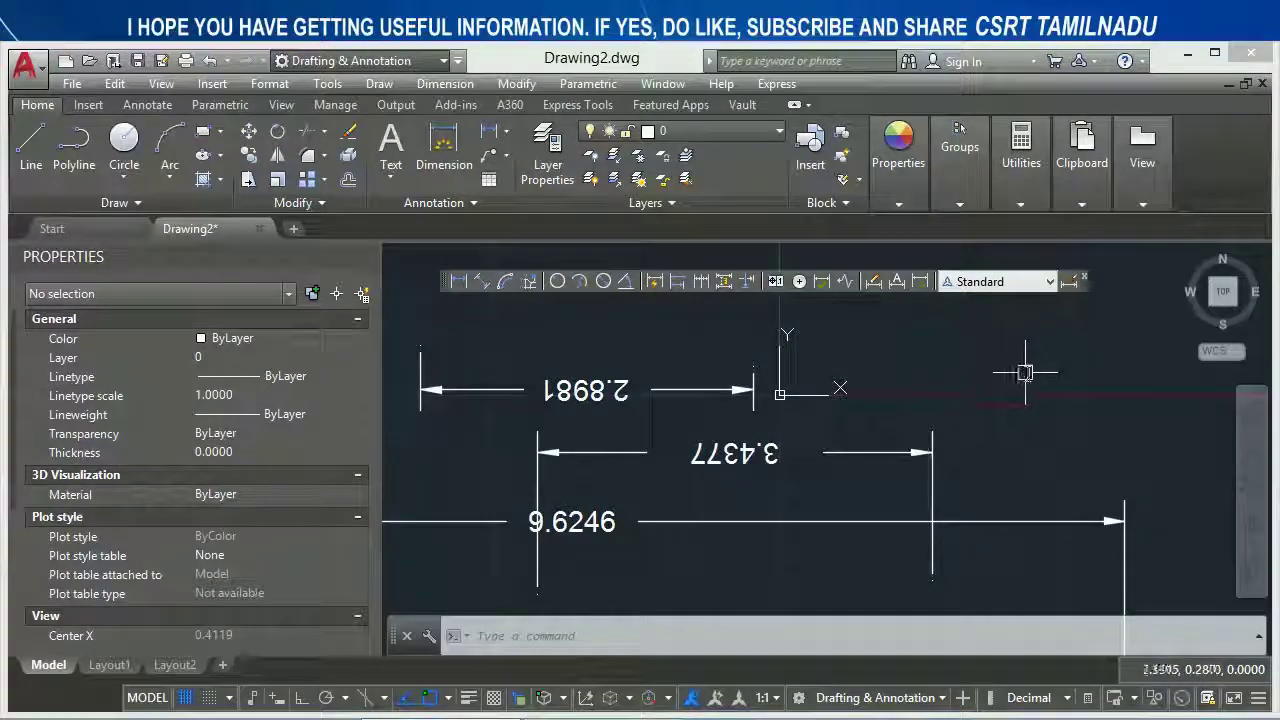
{"action": "type", "text": "d"}
{"action": "key", "text": "Return"}
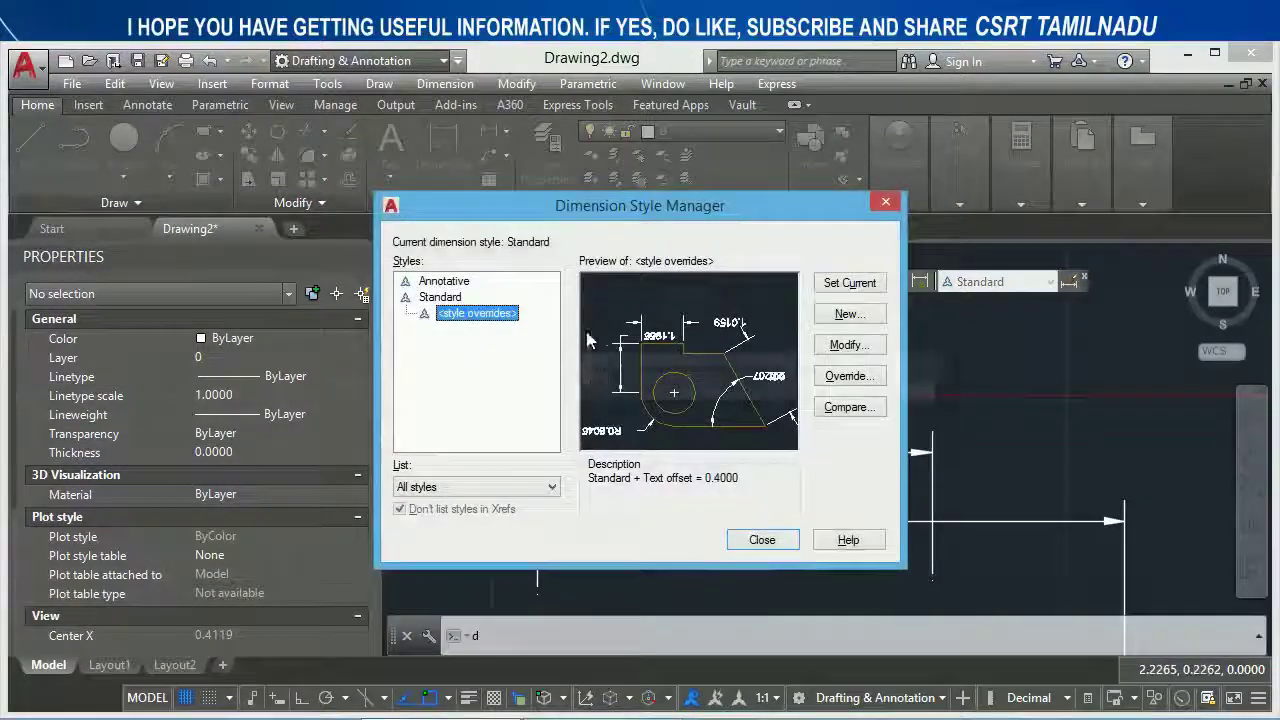
Delete the <style overrides> entry, after Standard itself refuses deletion.
{"action": "key", "text": "Delete"}
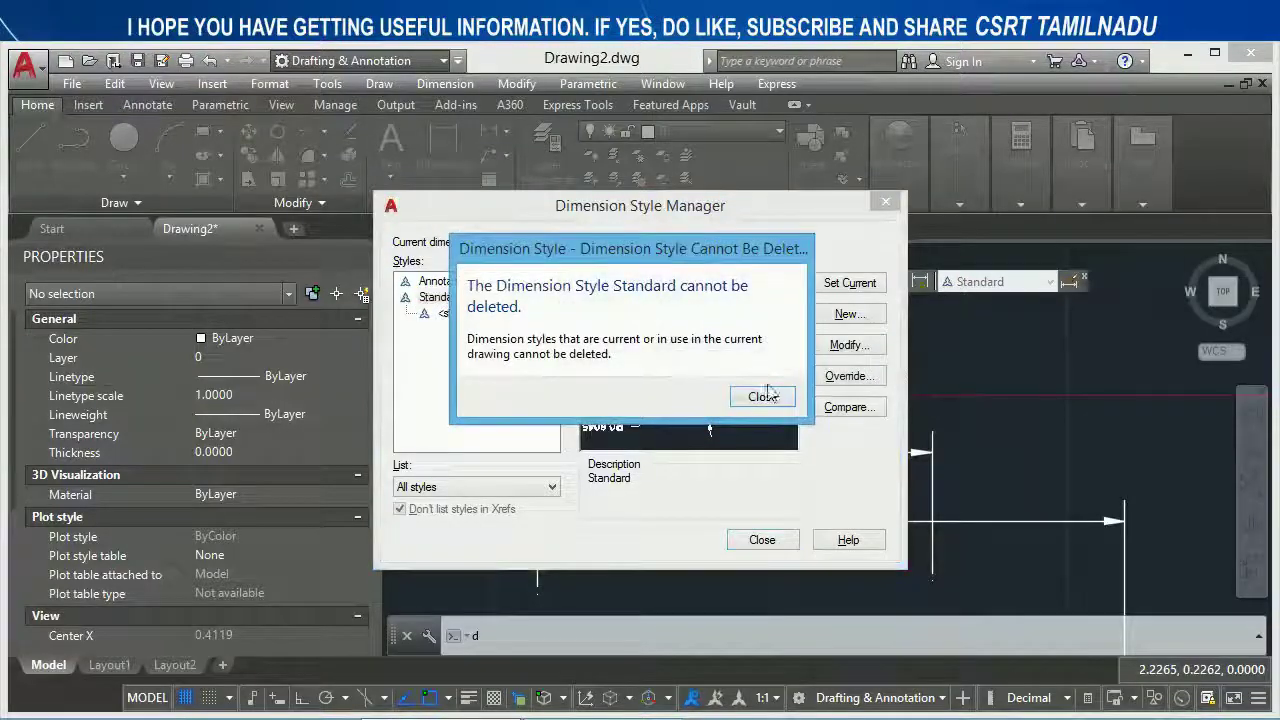
{"action": "left_click", "coordinate": [758, 396]}
{"action": "left_click", "coordinate": [500, 315]}
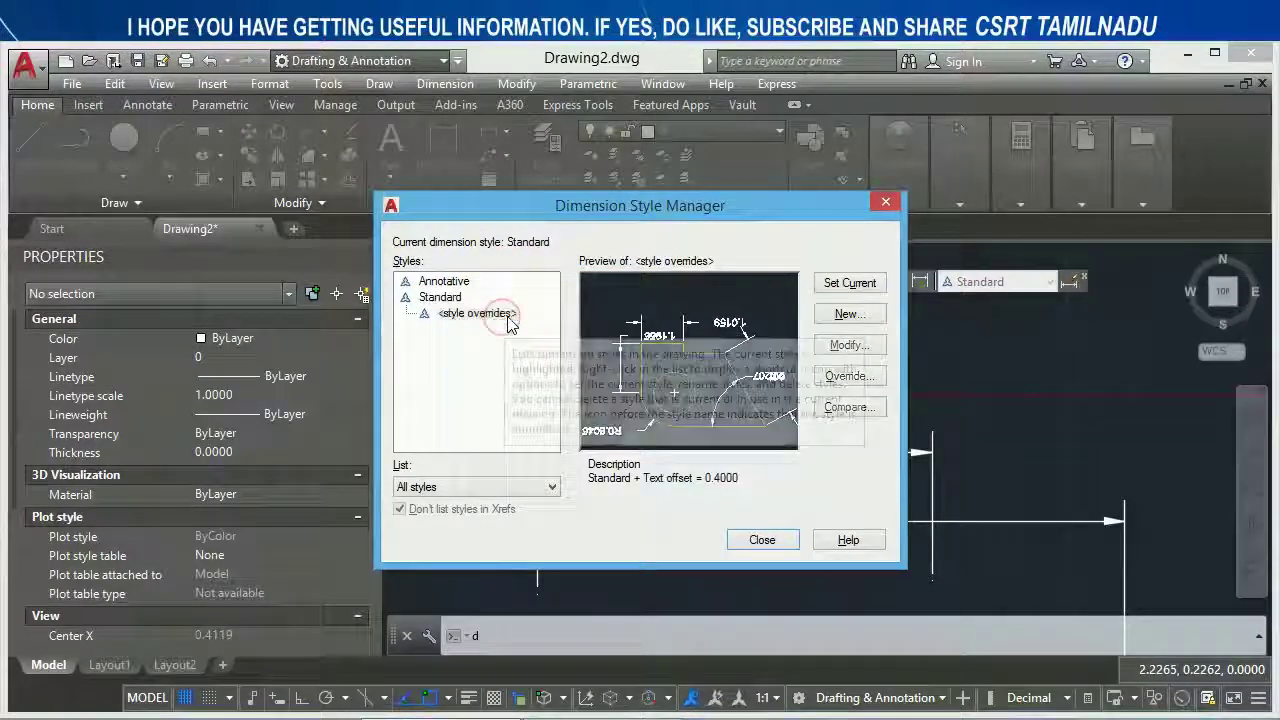
{"action": "key", "text": "Delete"}
{"action": "key", "text": "Return"}
Check the Standard style's text settings, close the dialogs, and pan to empty space.
{"action": "left_click", "coordinate": [845, 344]}
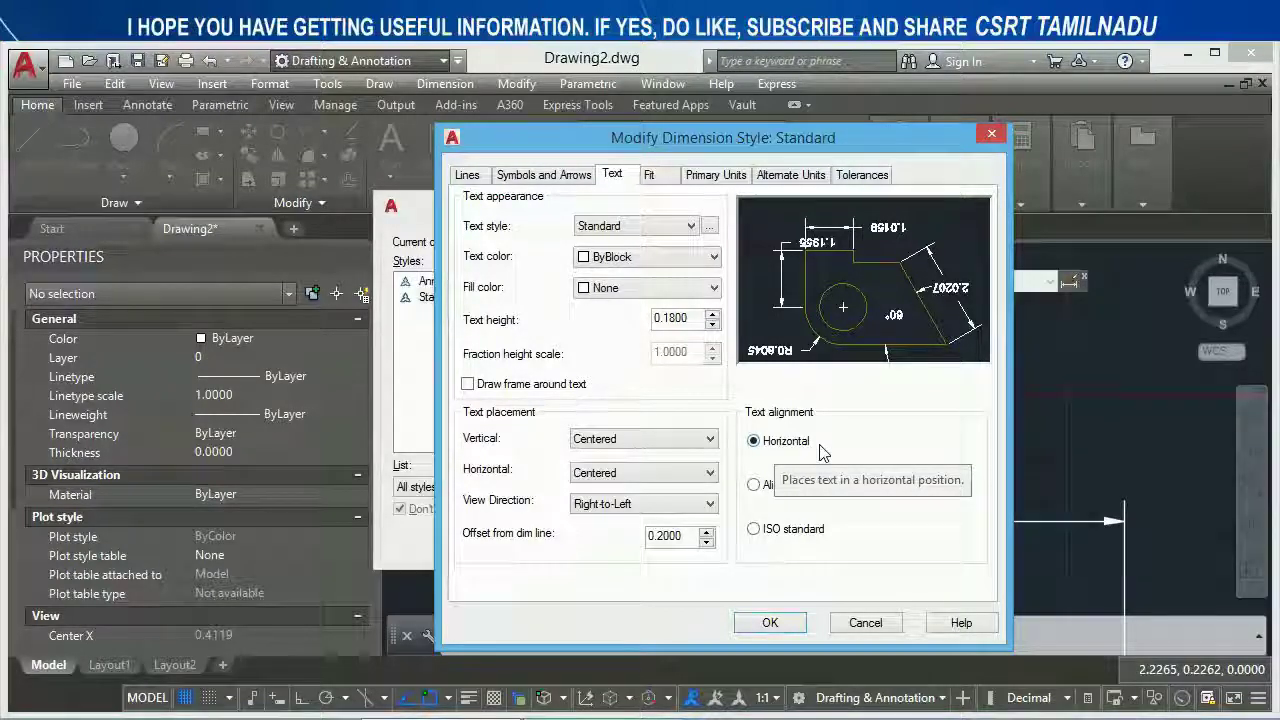
{"action": "left_click", "coordinate": [786, 626]}
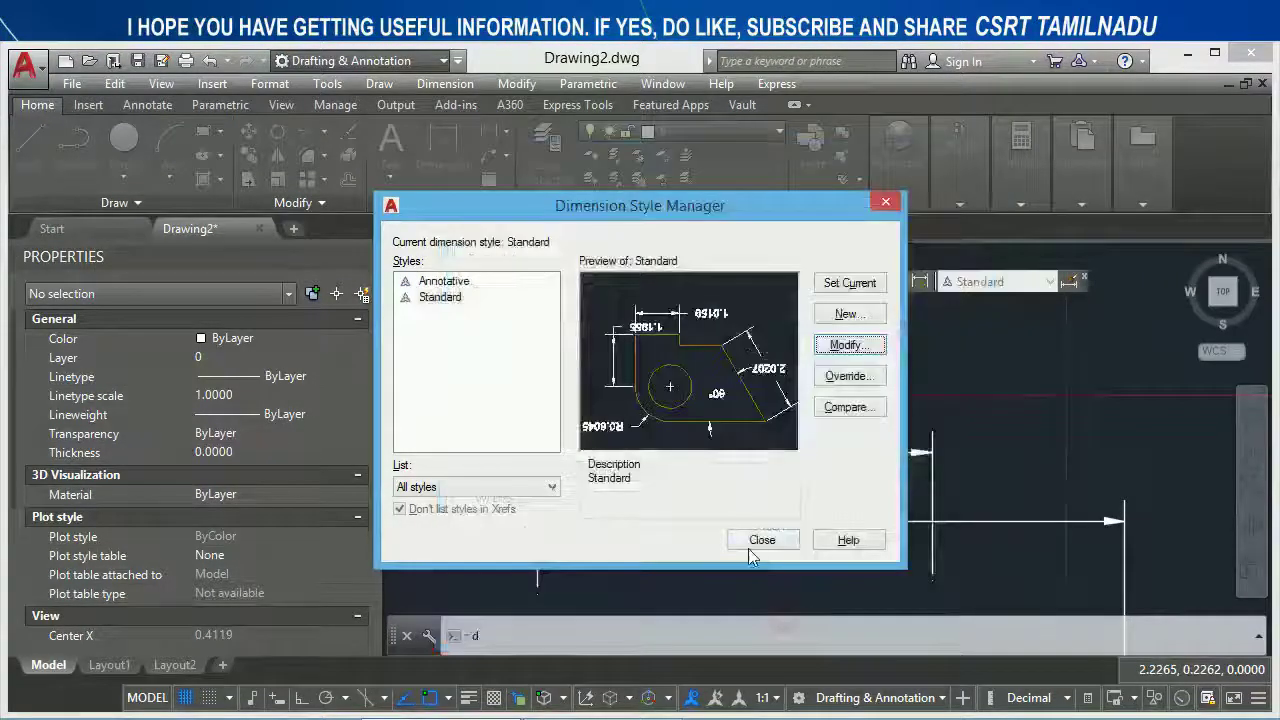
{"action": "left_click", "coordinate": [760, 460]}
{"action": "middle_click_drag", "start_coordinate": [655, 505], "coordinate": [1128, 508]}
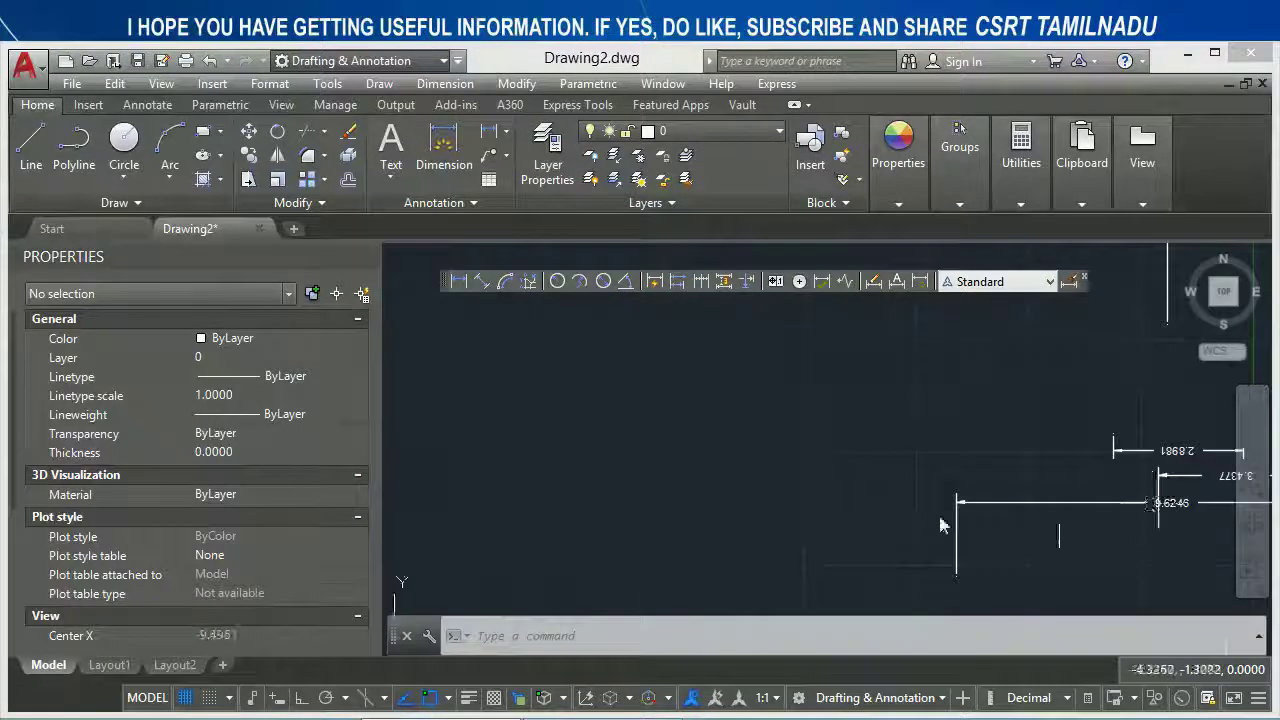
Draw a 1.3892 linear dimension.
{"action": "left_click", "coordinate": [457, 281]}
{"action": "left_click", "coordinate": [491, 585]}
{"action": "left_click", "coordinate": [746, 584]}
{"action": "left_click", "coordinate": [705, 437]}
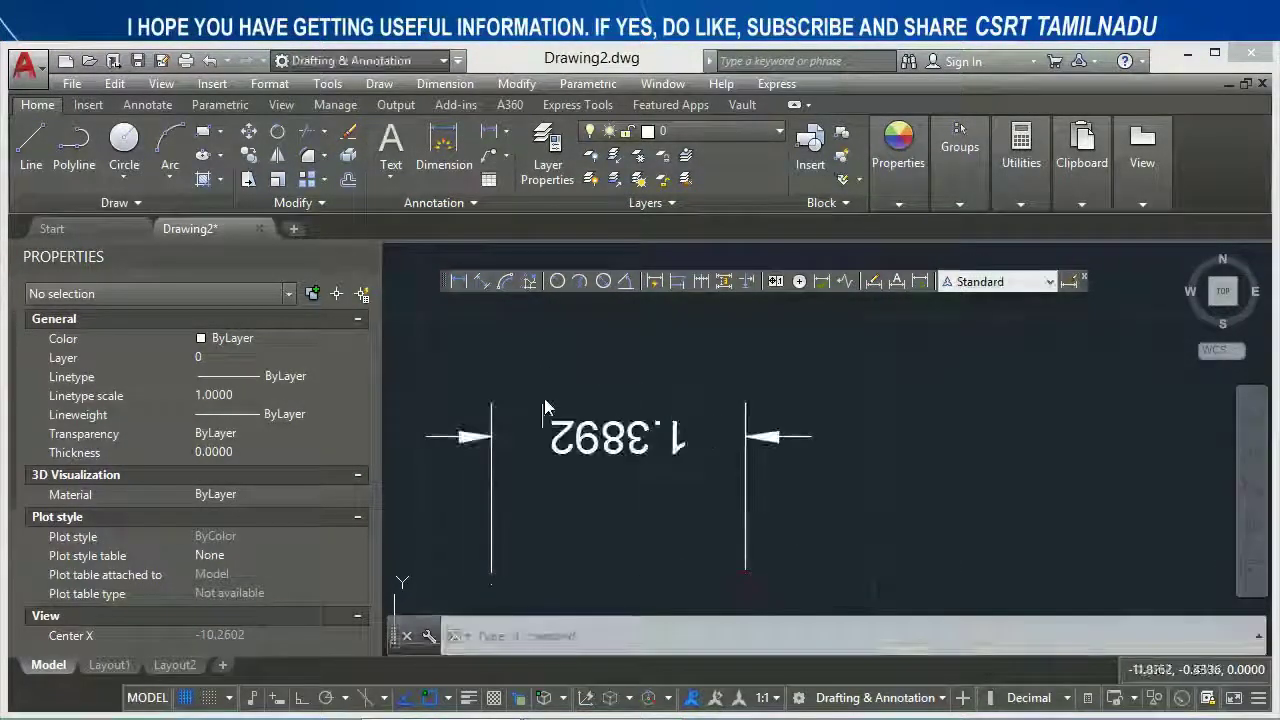
Draw a 1.2345 aligned dimension, then open the Standard style for editing.
{"action": "left_click", "coordinate": [481, 281]}
{"action": "left_click", "coordinate": [965, 560]}
{"action": "left_click", "coordinate": [997, 575]}
{"action": "left_click", "coordinate": [1030, 415]}
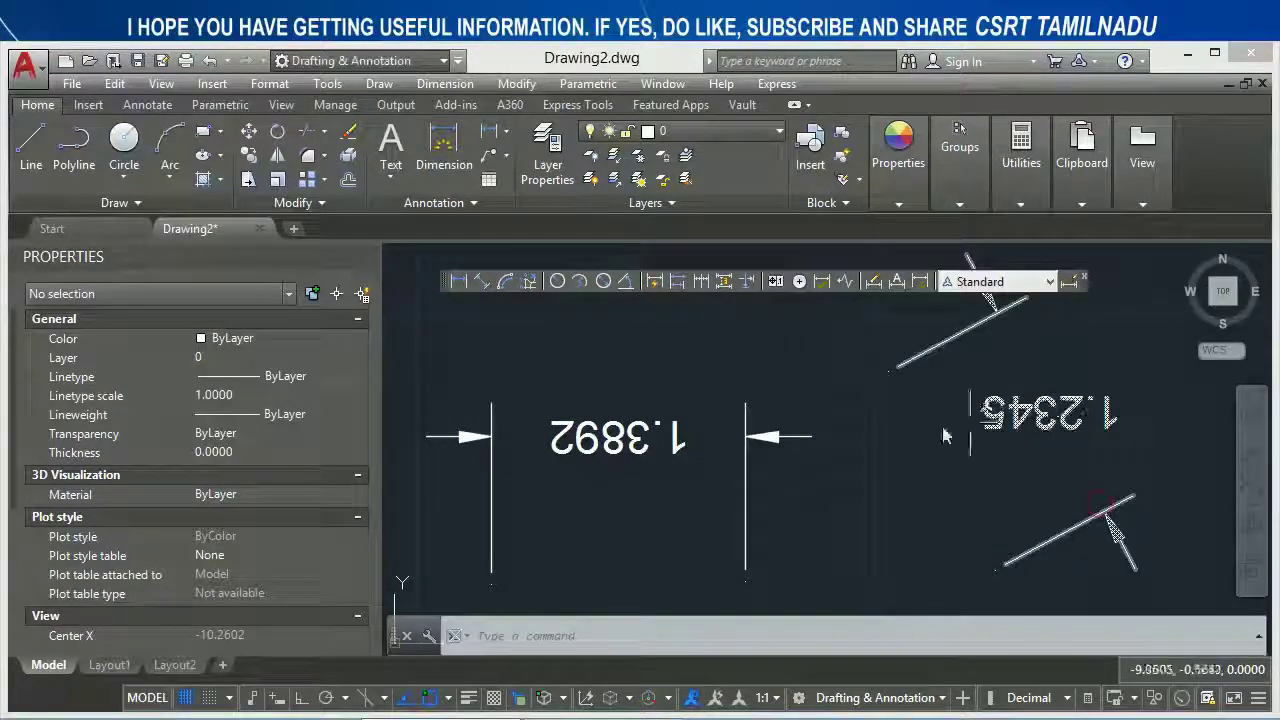
{"action": "type", "text": "d"}
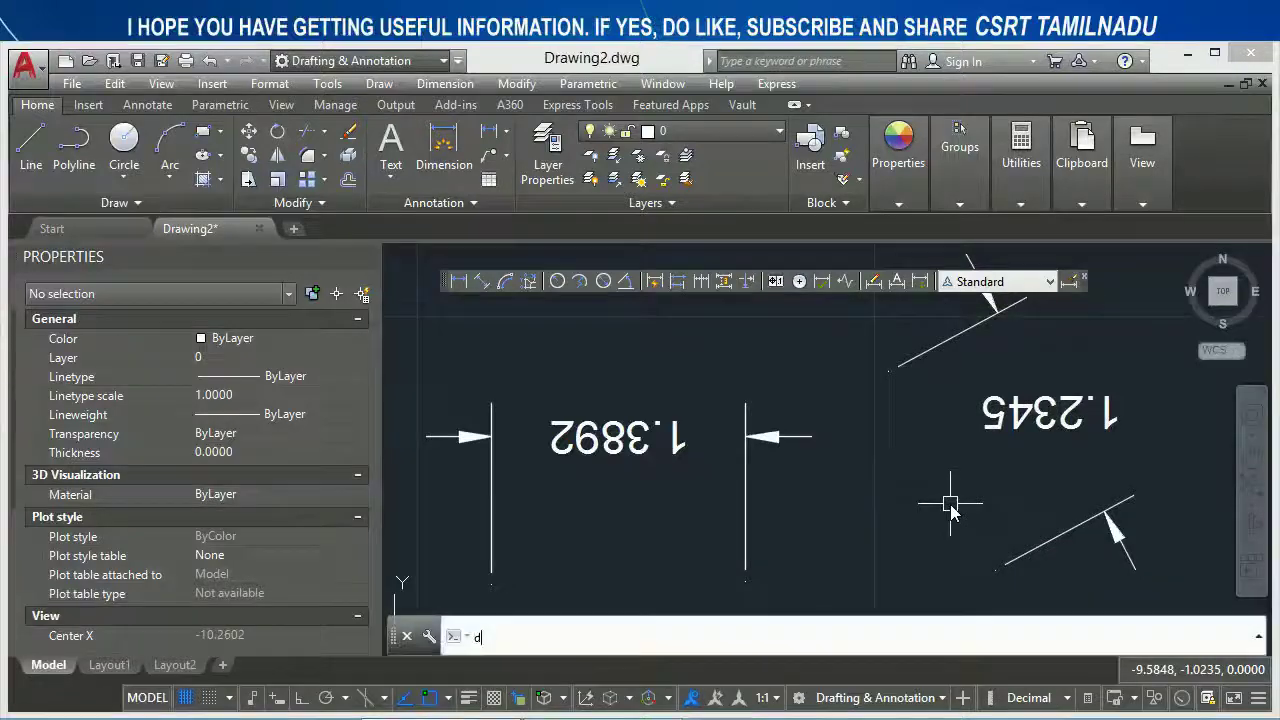
{"action": "key", "text": "Return"}
{"action": "left_click", "coordinate": [845, 345]}
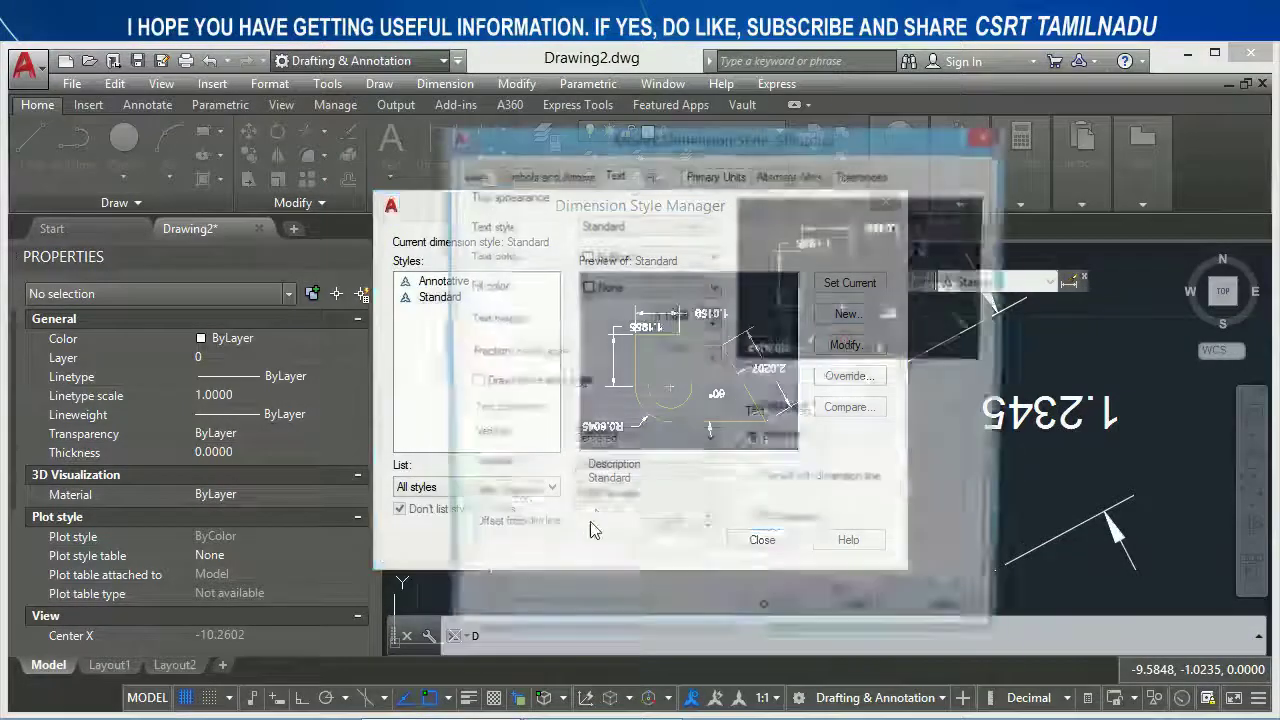
Give the Standard style Left-to-Right view direction and text aligned with dimension line.
{"action": "left_click", "coordinate": [615, 504]}
{"action": "left_click", "coordinate": [614, 522]}
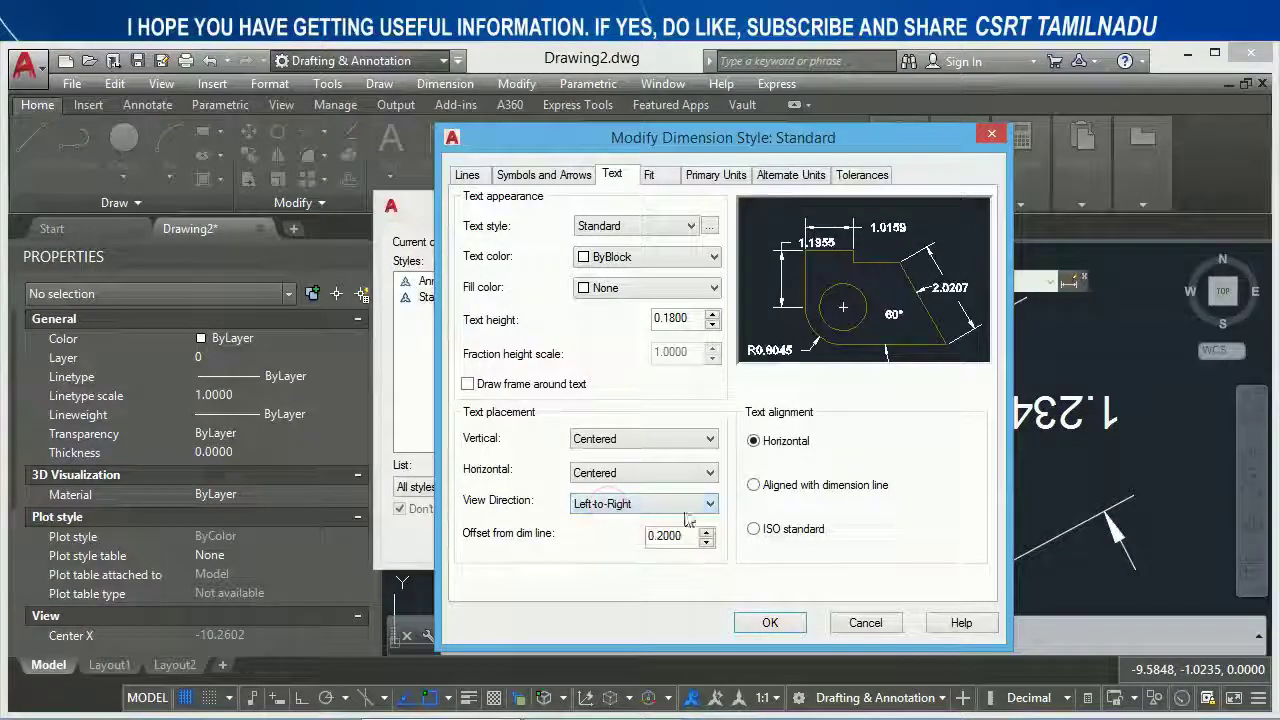
{"action": "left_click", "coordinate": [789, 486]}
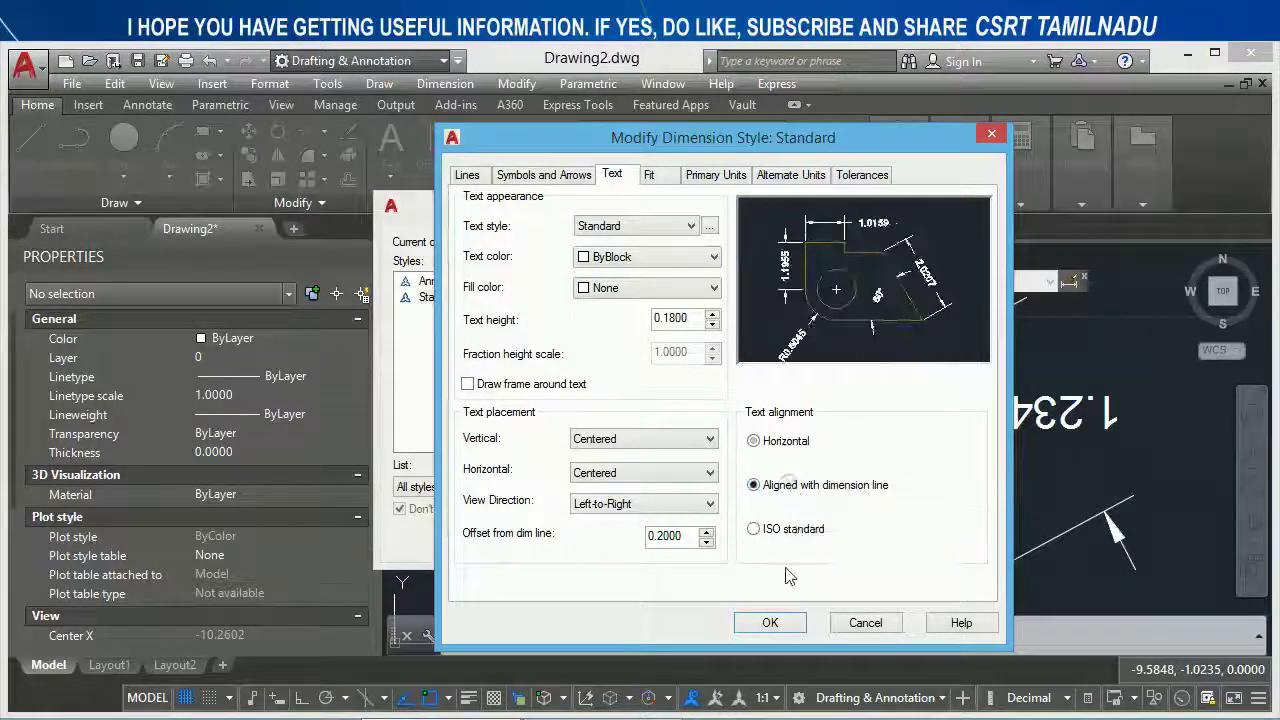
{"action": "left_click", "coordinate": [768, 622]}
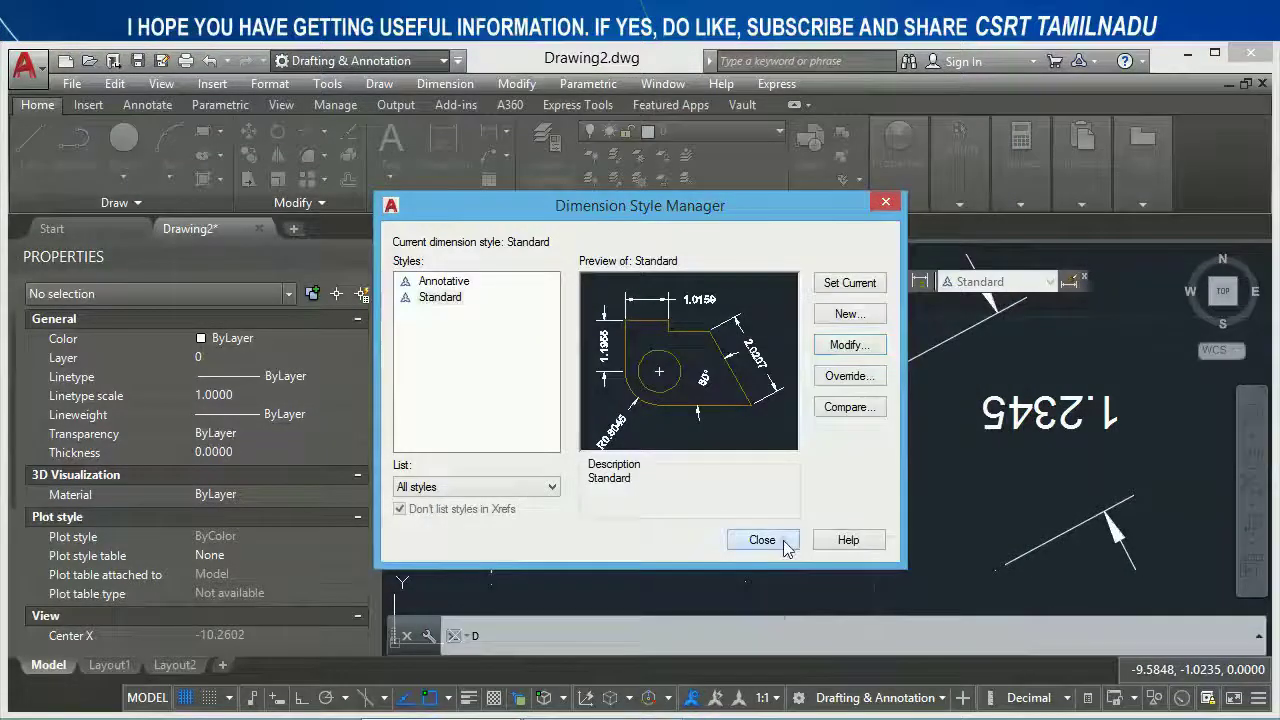
{"action": "left_click", "coordinate": [762, 540]}
{"action": "scroll", "coordinate": [766, 534], "scroll_direction": "down", "scroll_amount": 3}
{"action": "scroll", "coordinate": [760, 537], "scroll_direction": "up", "scroll_amount": 2}
{"action": "scroll", "coordinate": [756, 540], "scroll_direction": "up", "scroll_amount": 2}
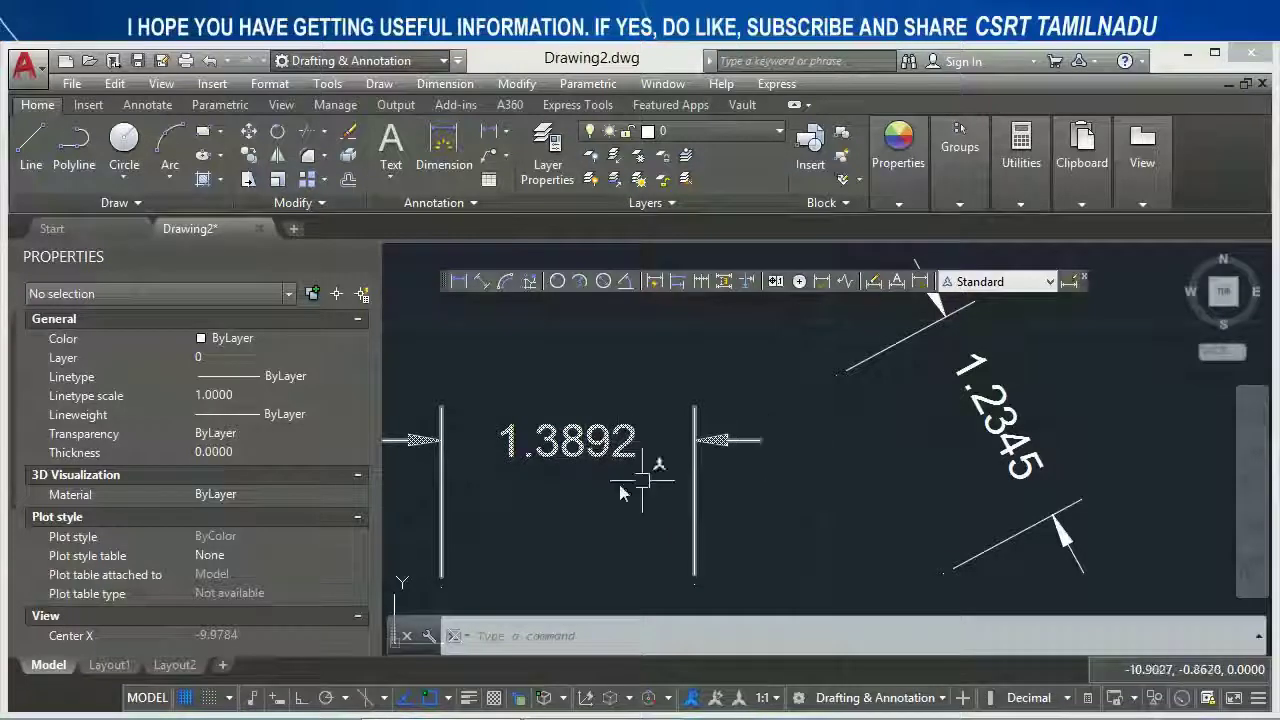
Move only the 1.2345 aligned dimension's text away from its dimension line.
{"action": "scroll", "coordinate": [871, 463], "scroll_direction": "down", "scroll_amount": 2}
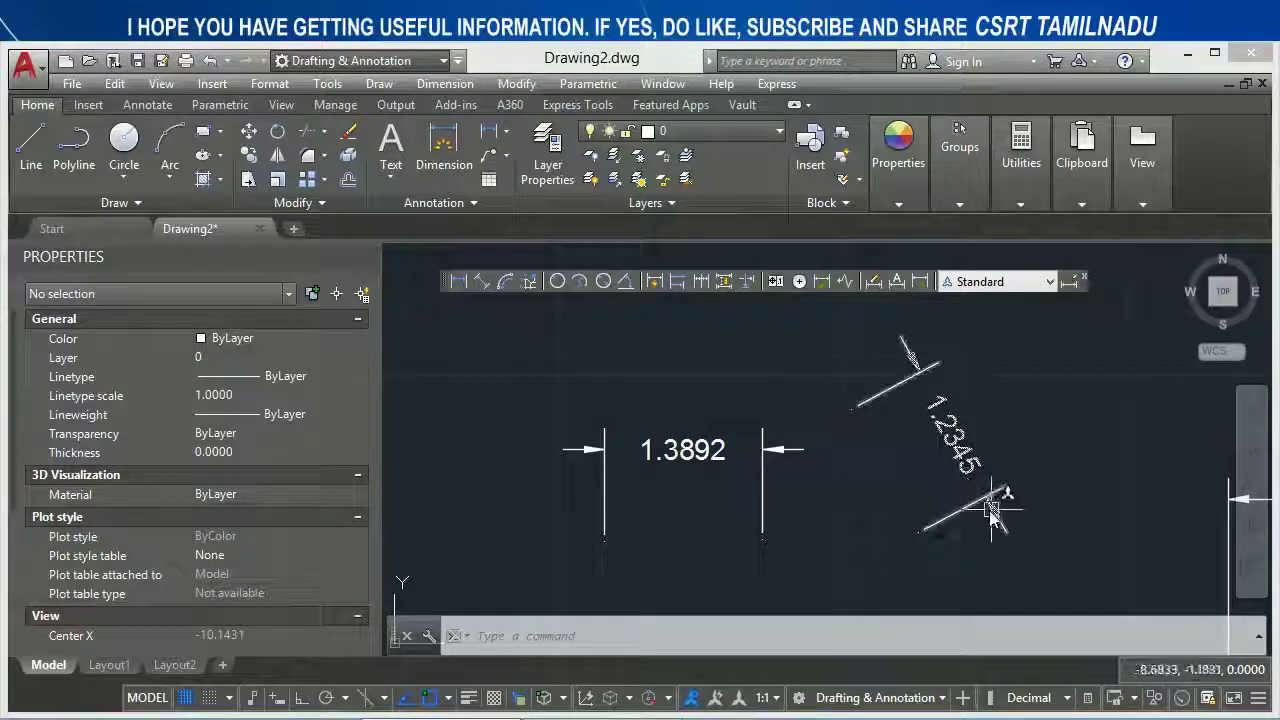
{"action": "left_click", "coordinate": [948, 432]}
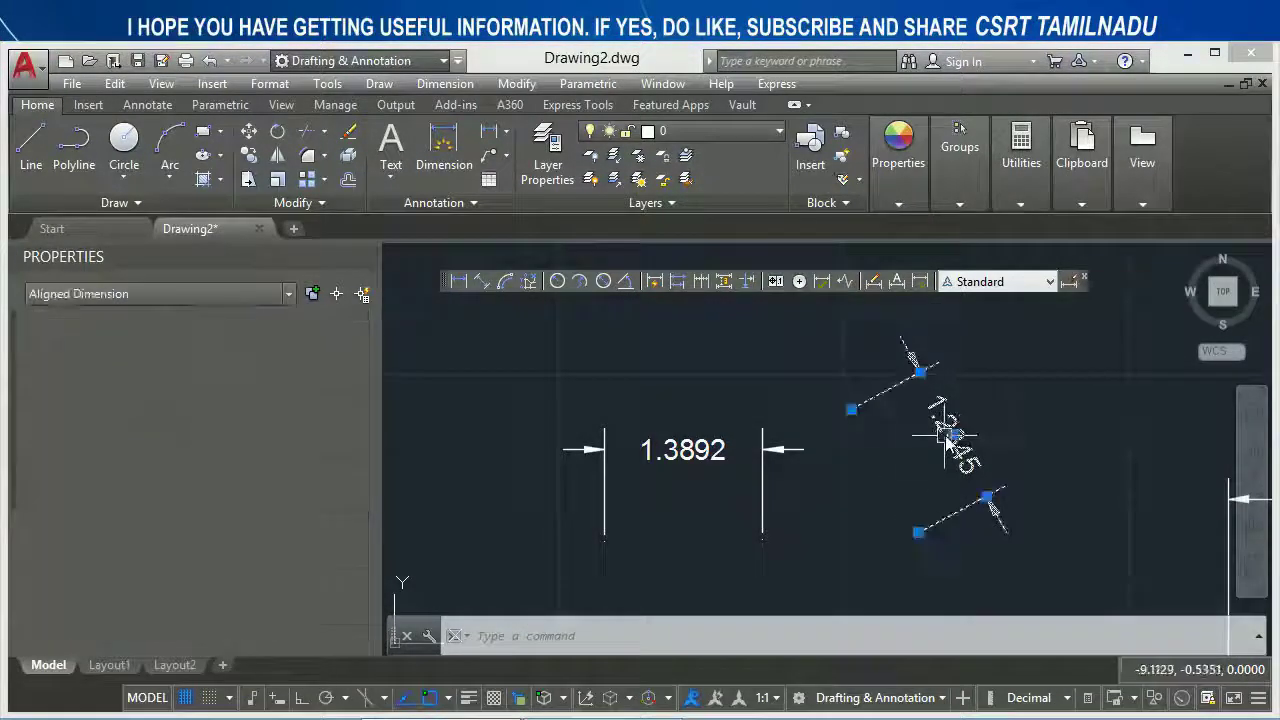
{"action": "left_click", "coordinate": [953, 436]}
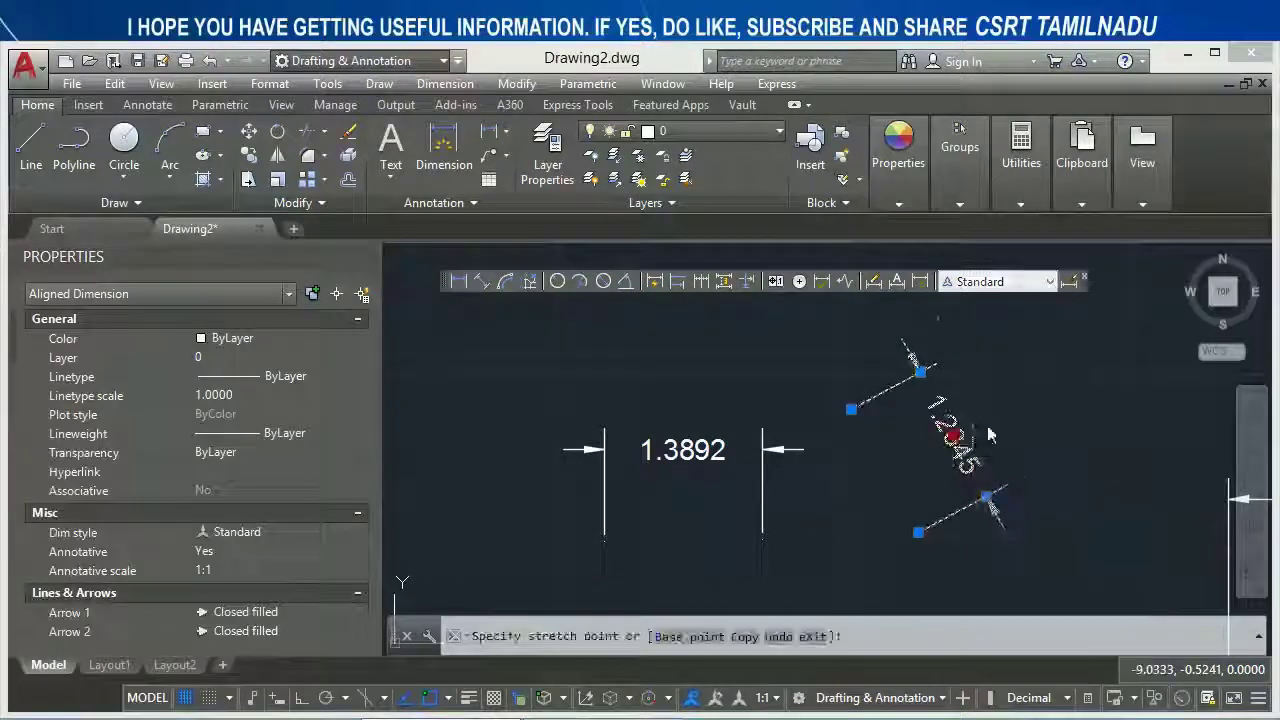
{"action": "left_click", "coordinate": [1054, 409]}
{"action": "middle_click_drag", "start_coordinate": [1050, 411], "coordinate": [874, 494]}
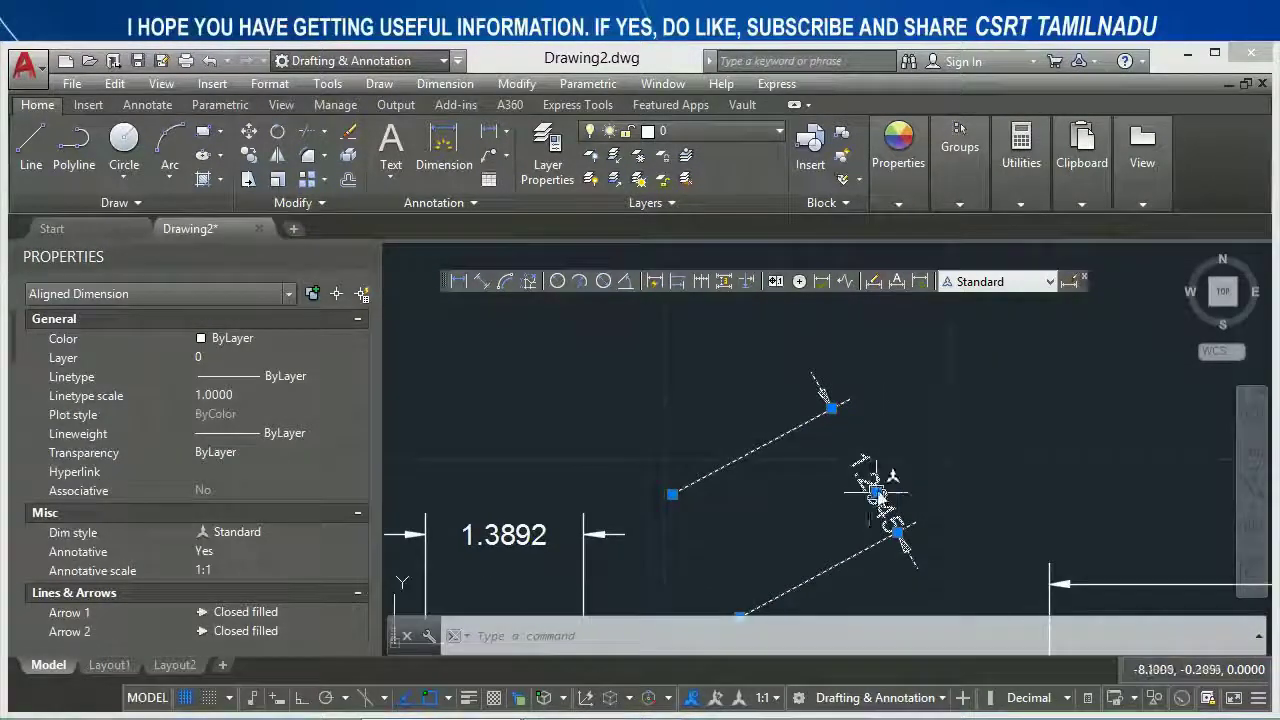
{"action": "left_click", "coordinate": [962, 568]}
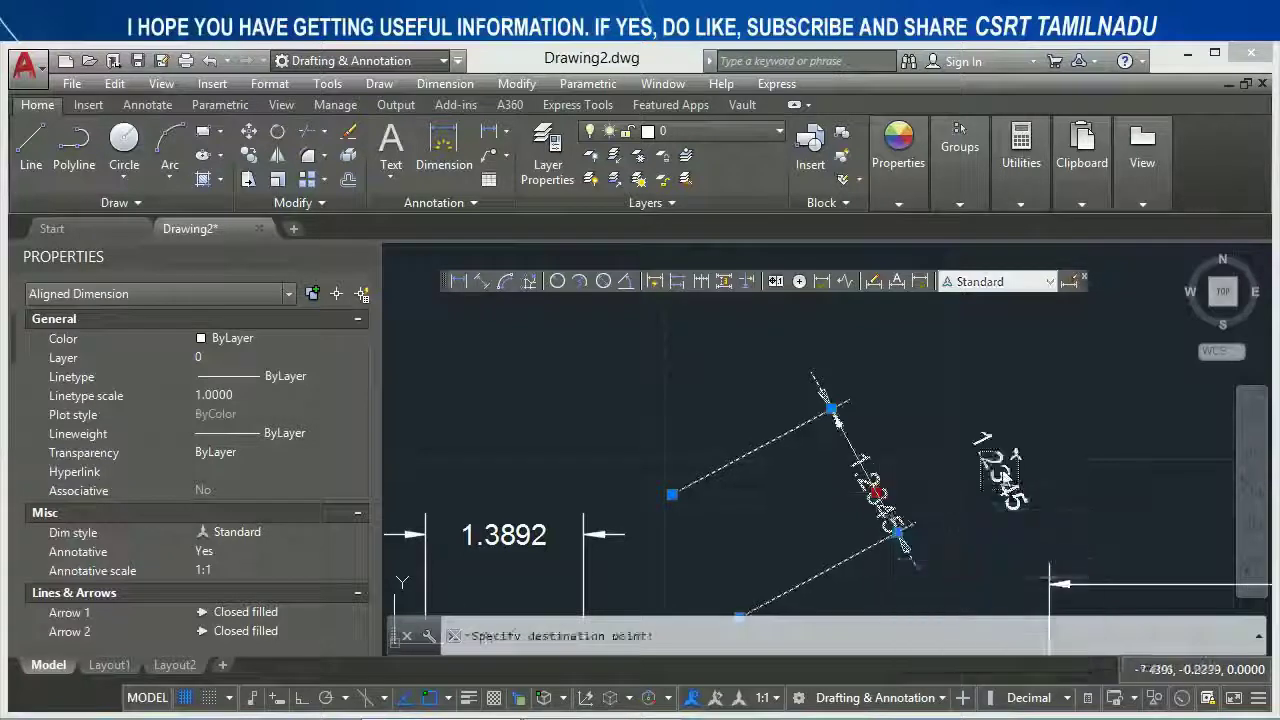
{"action": "left_click", "coordinate": [885, 485]}
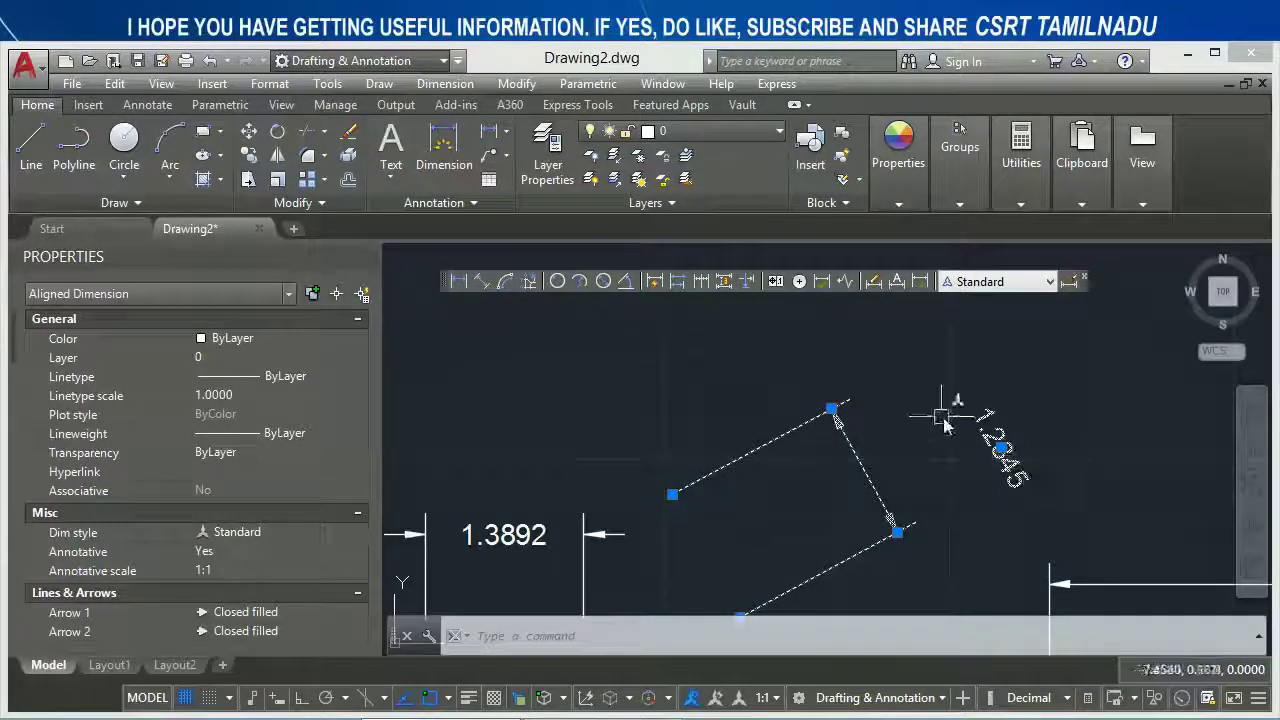
{"action": "key", "text": "Escape"}
Switch the Standard style's text alignment to ISO standard and close the dialogs.
{"action": "type", "text": "d"}
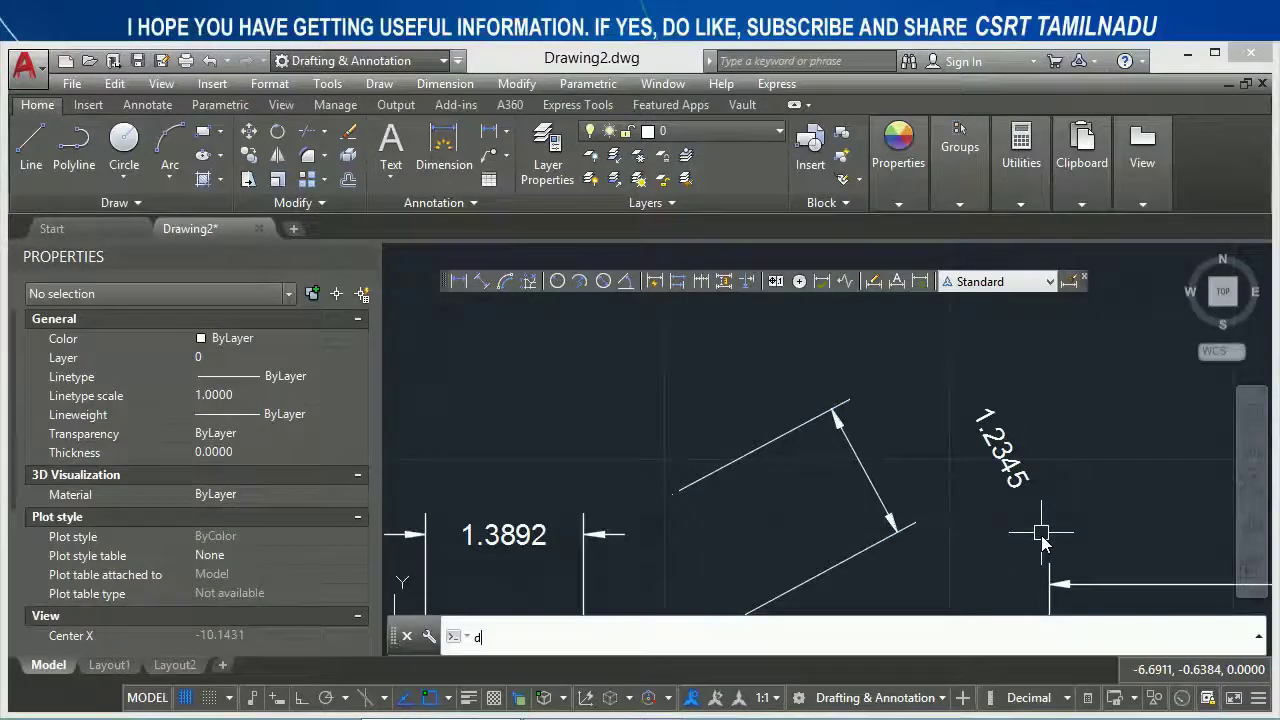
{"action": "key", "text": "Return"}
{"action": "left_click", "coordinate": [866, 348]}
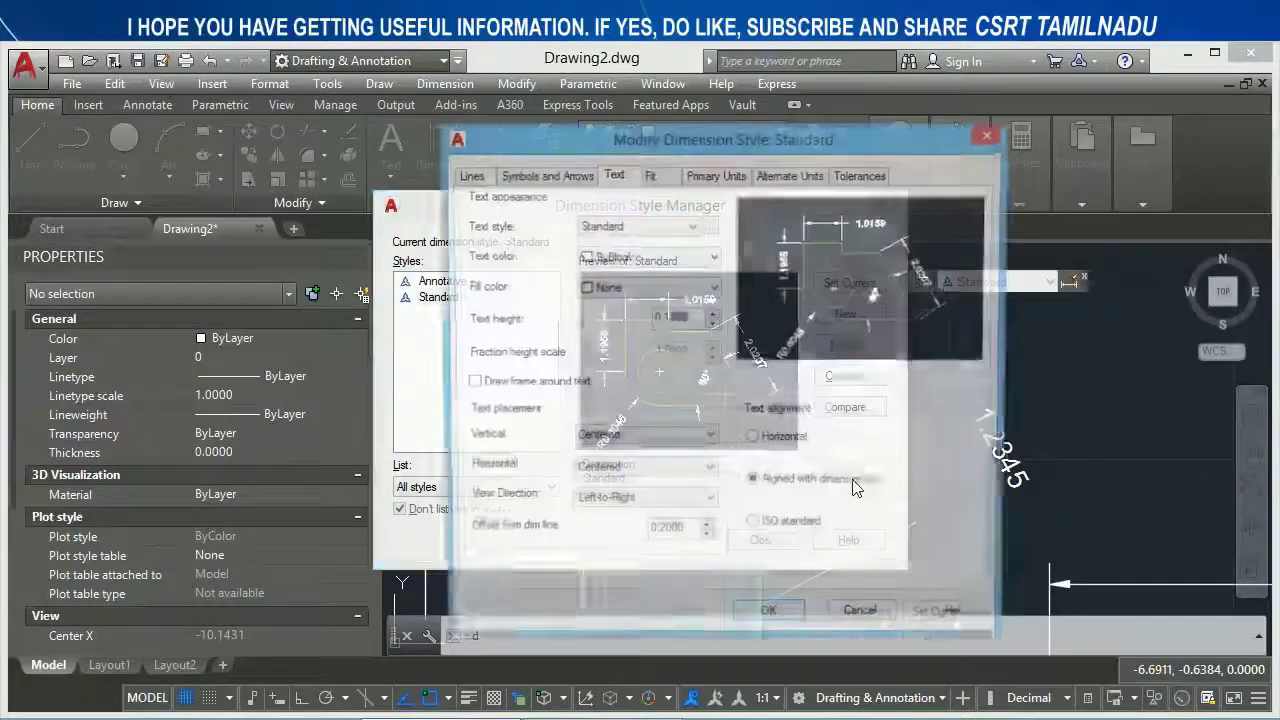
{"action": "left_click", "coordinate": [768, 529]}
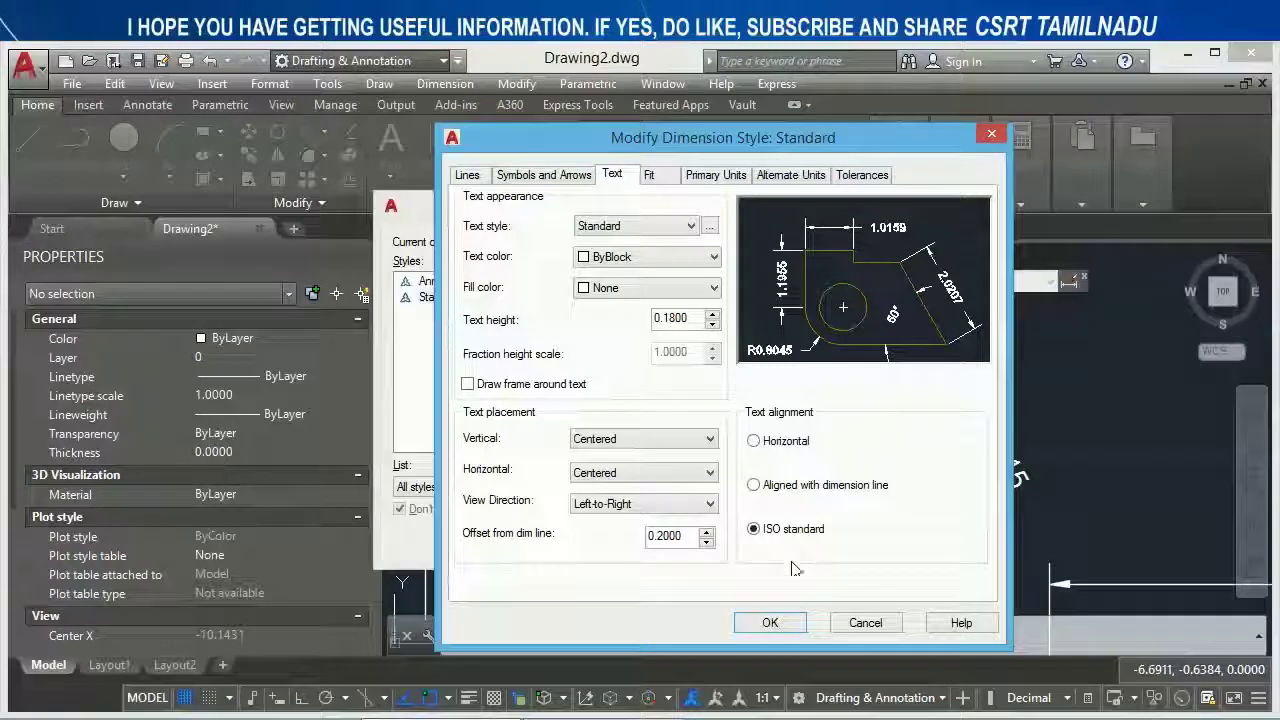
{"action": "left_click", "coordinate": [776, 623]}
{"action": "left_click_drag", "start_coordinate": [832, 216], "coordinate": [568, 200]}
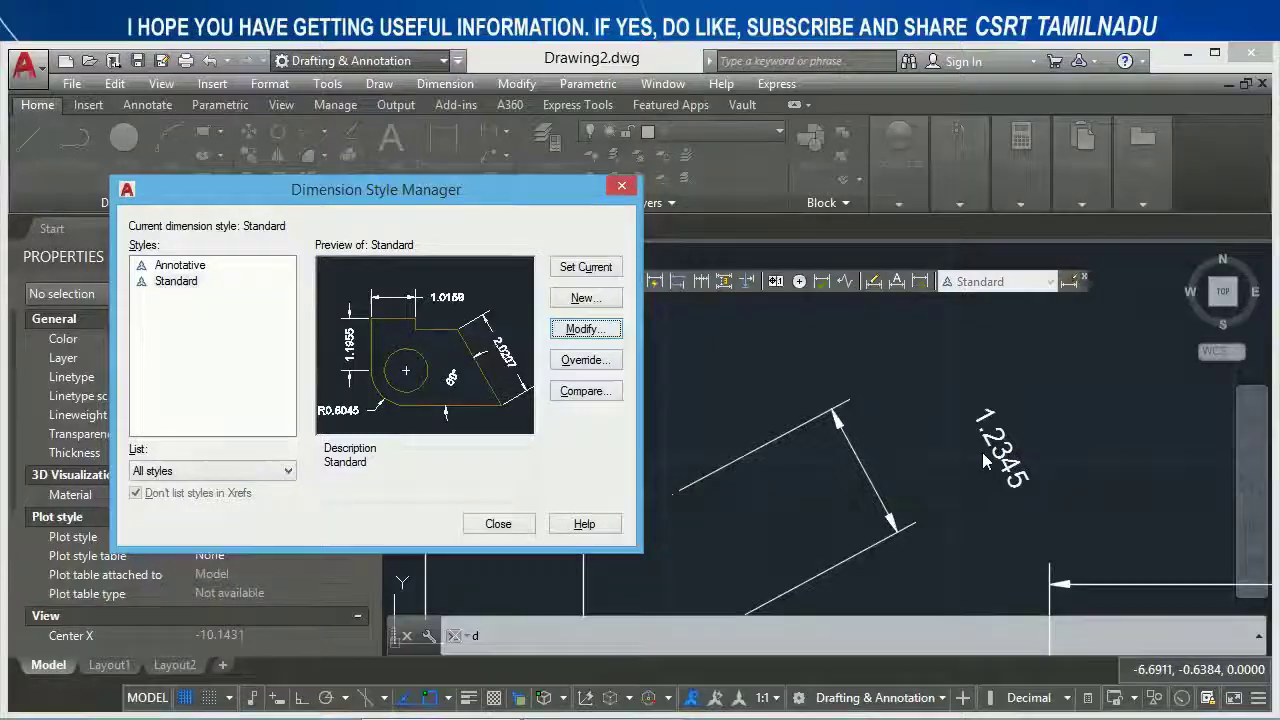
{"action": "left_click", "coordinate": [528, 525]}
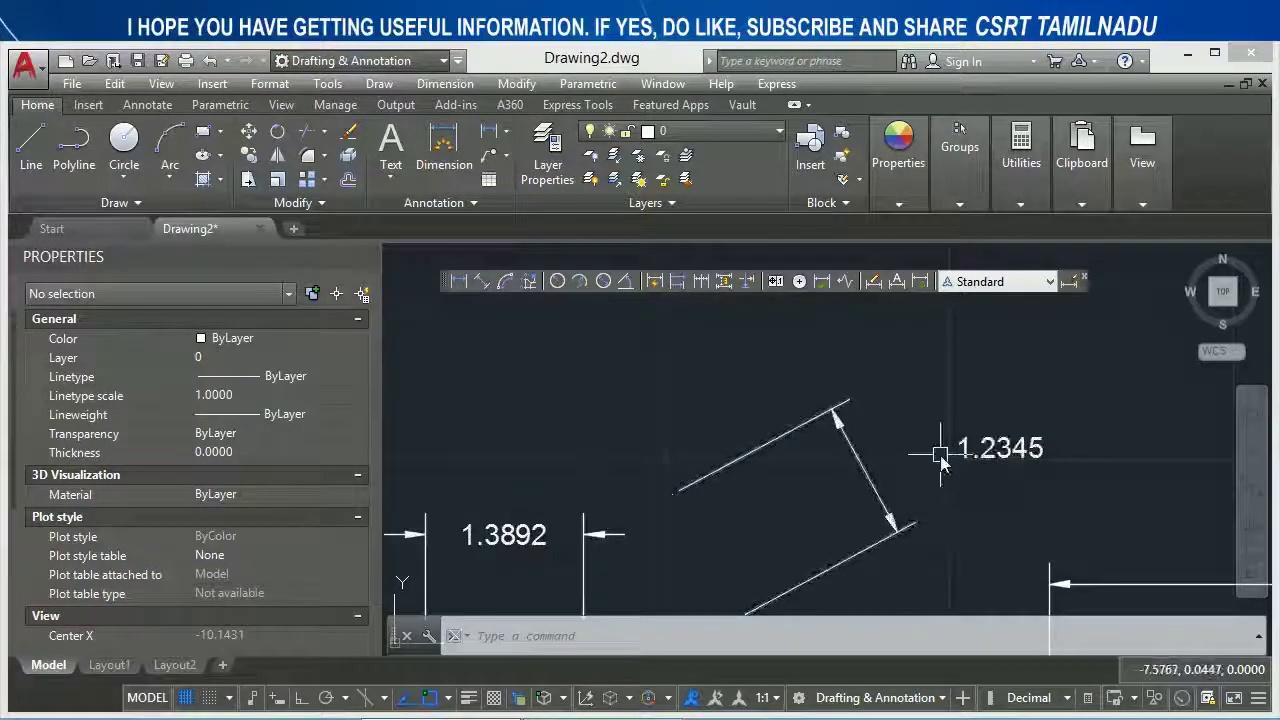
Move the 1.2345 dimension line to its text and review its text properties.
{"action": "left_click", "coordinate": [1000, 450]}
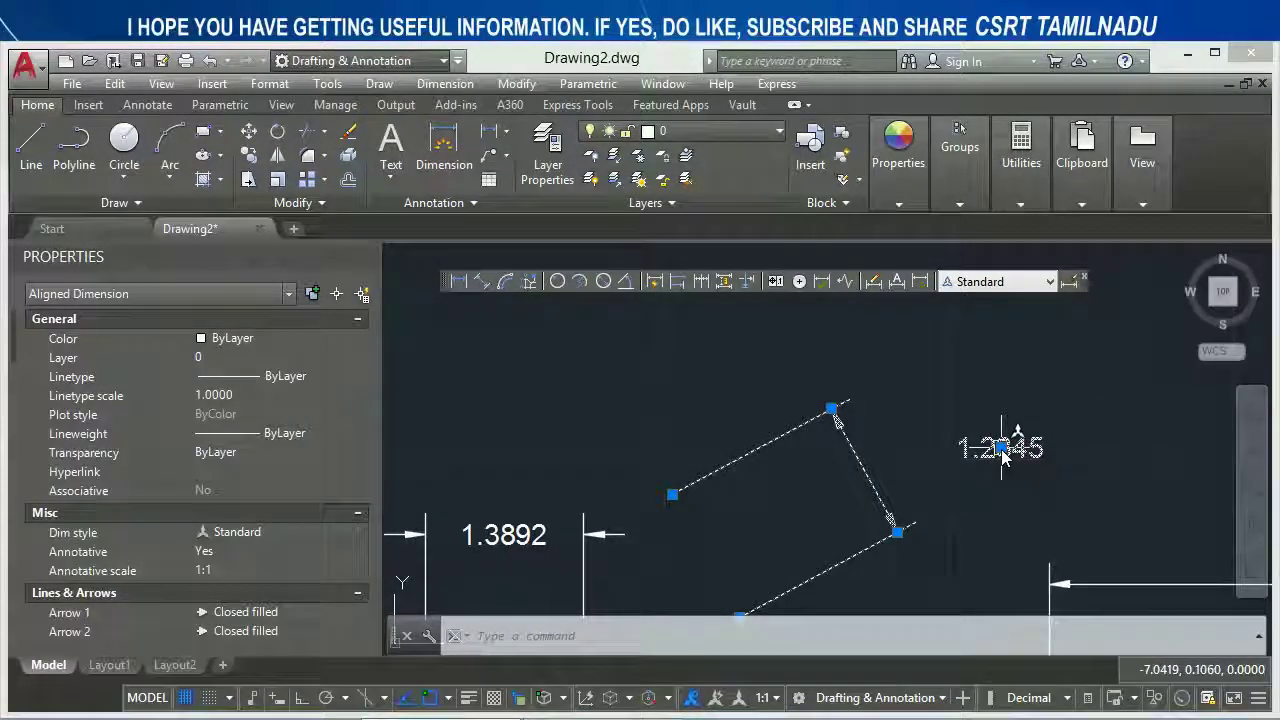
{"action": "left_click", "coordinate": [1100, 505]}
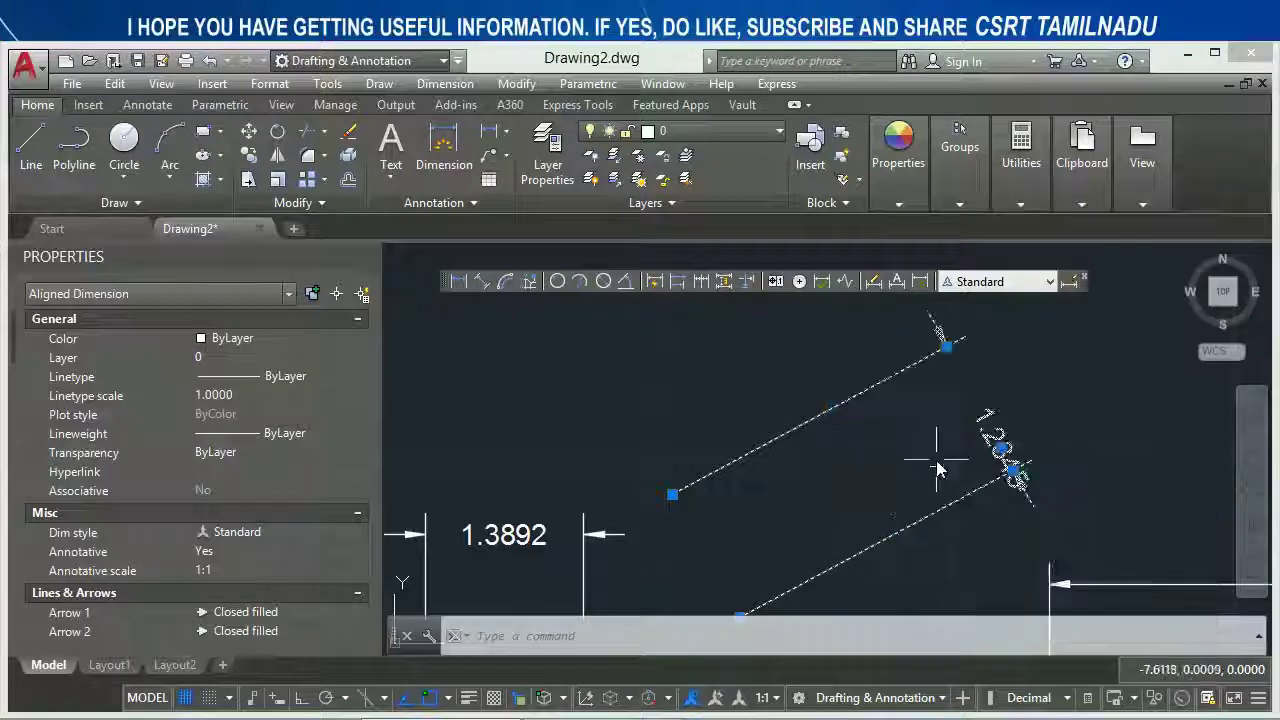
{"action": "left_click", "coordinate": [1013, 468]}
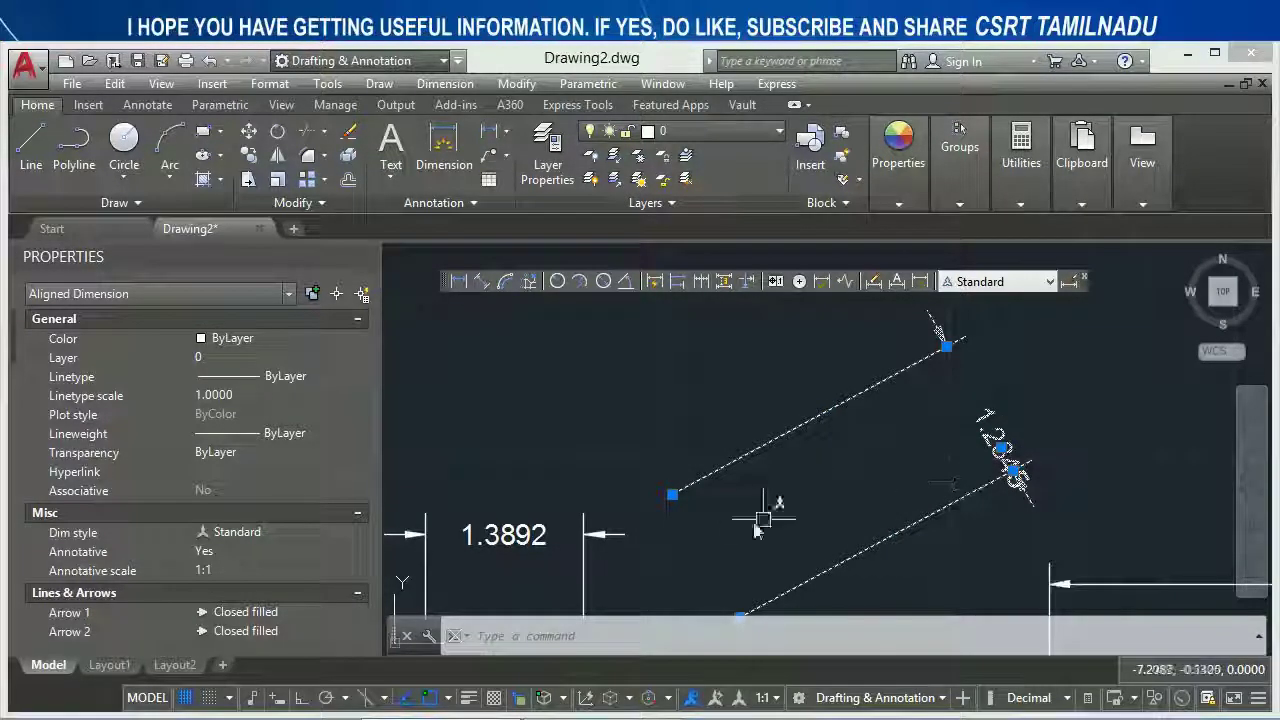
{"action": "scroll", "coordinate": [276, 515], "scroll_direction": "down", "scroll_amount": 5}
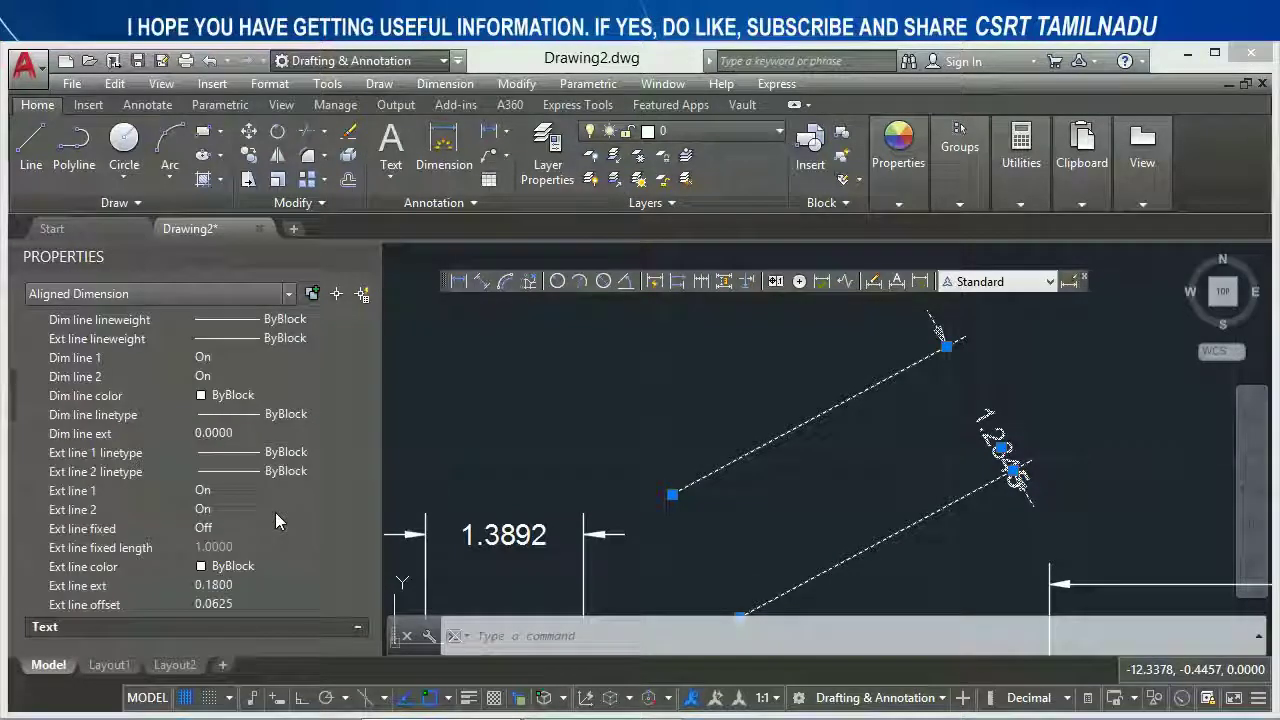
{"action": "scroll", "coordinate": [276, 515], "scroll_direction": "down", "scroll_amount": 3}
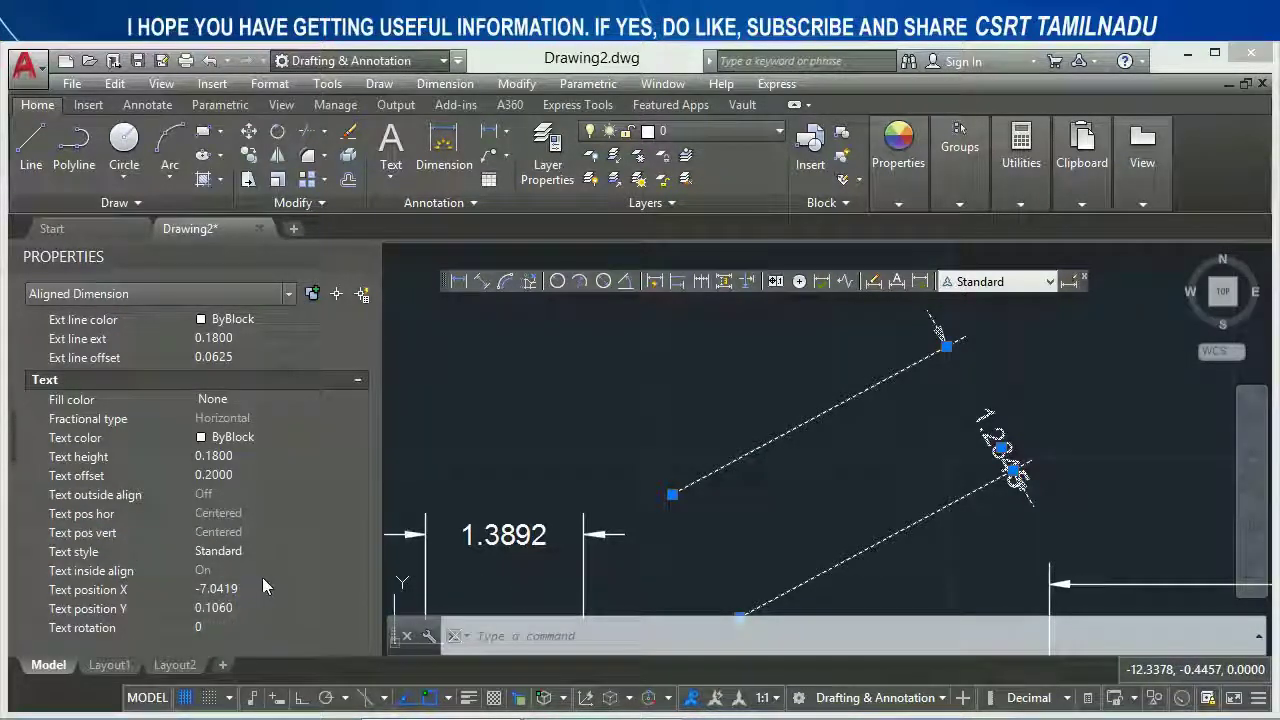
{"action": "scroll", "coordinate": [193, 549], "scroll_direction": "down", "scroll_amount": 3}
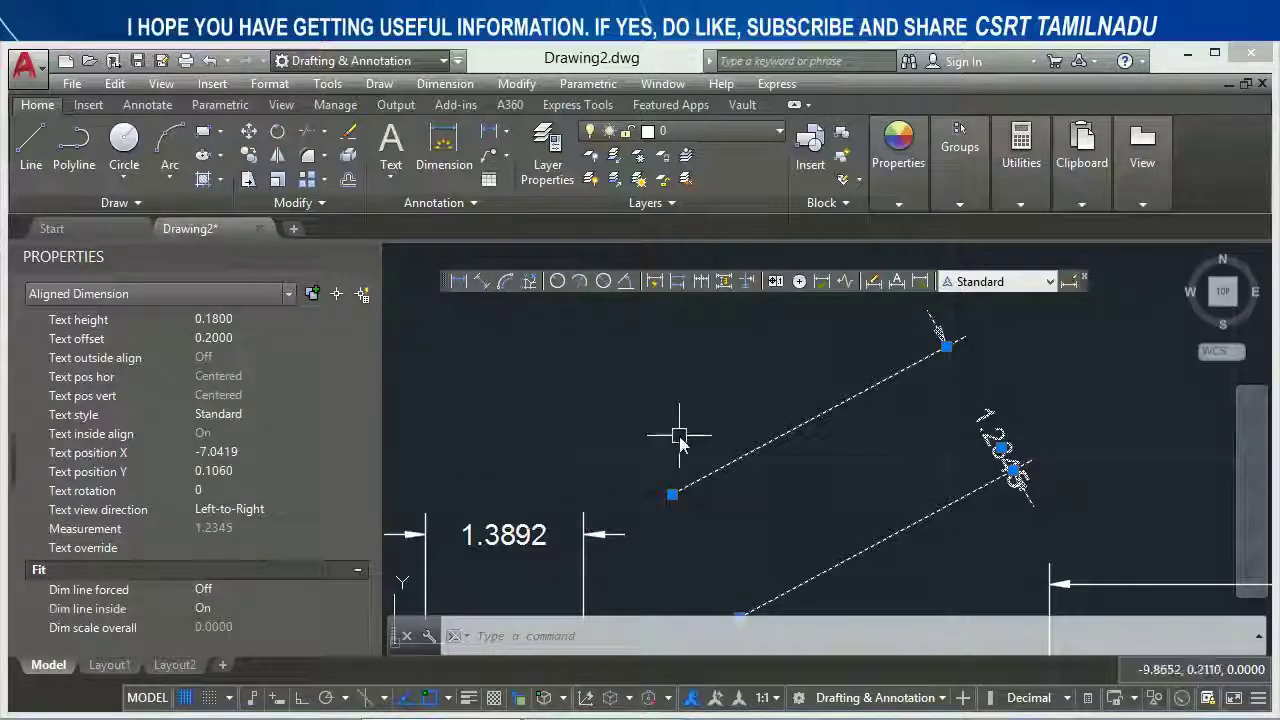
{"action": "key", "text": "Escape"}
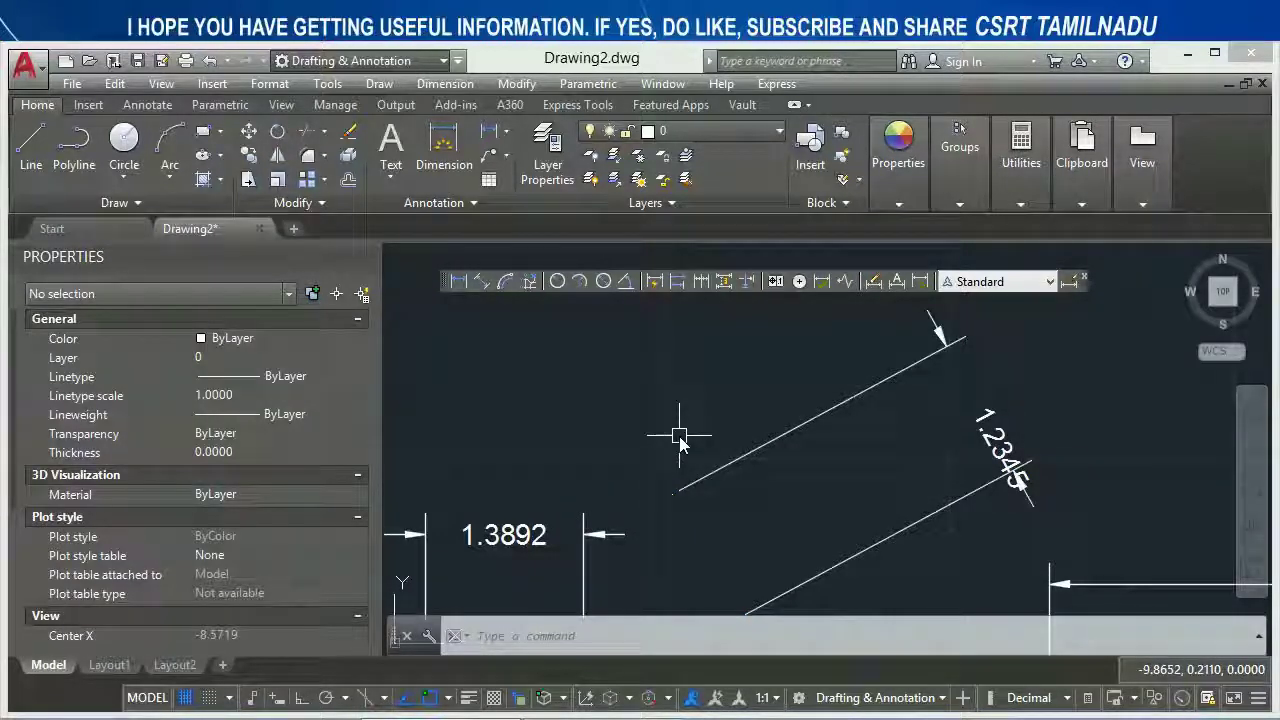